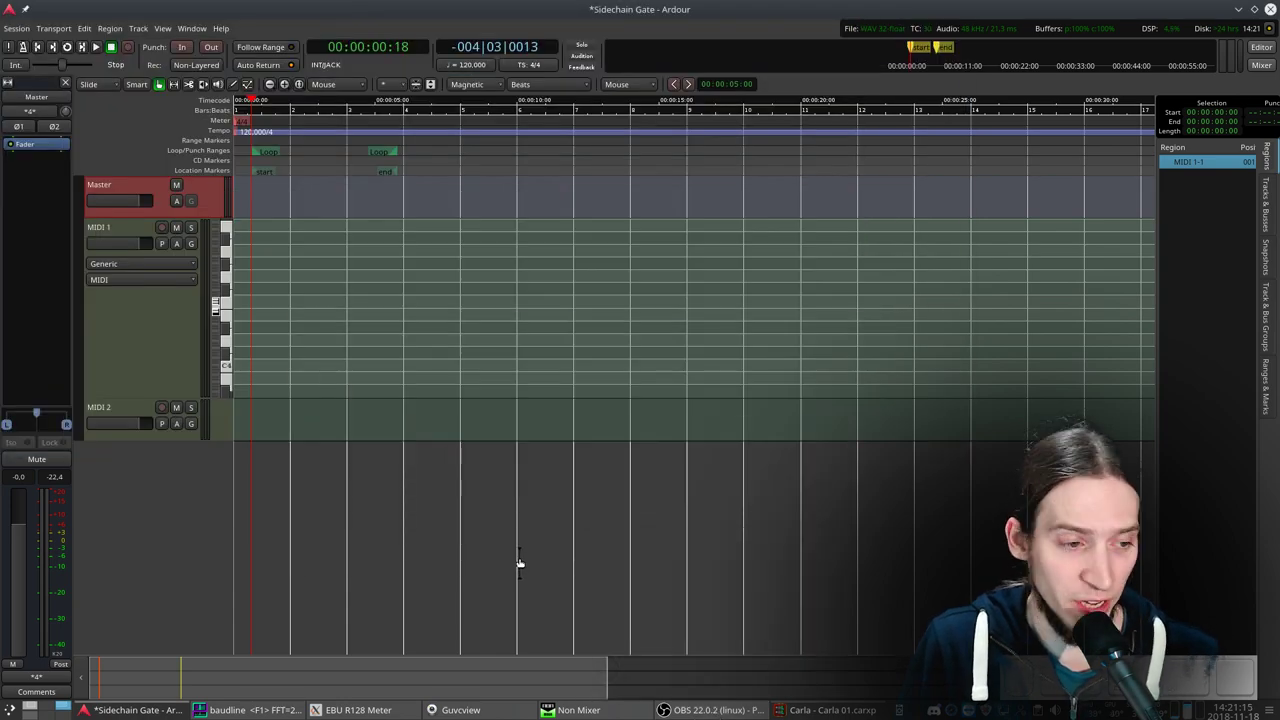
Enlarge the MIDI 1 track and draw an empty MIDI region on it from bar 1 to bar 5
{"action": "left_click_drag", "start_coordinate": [156, 384], "coordinate": [171, 457]}
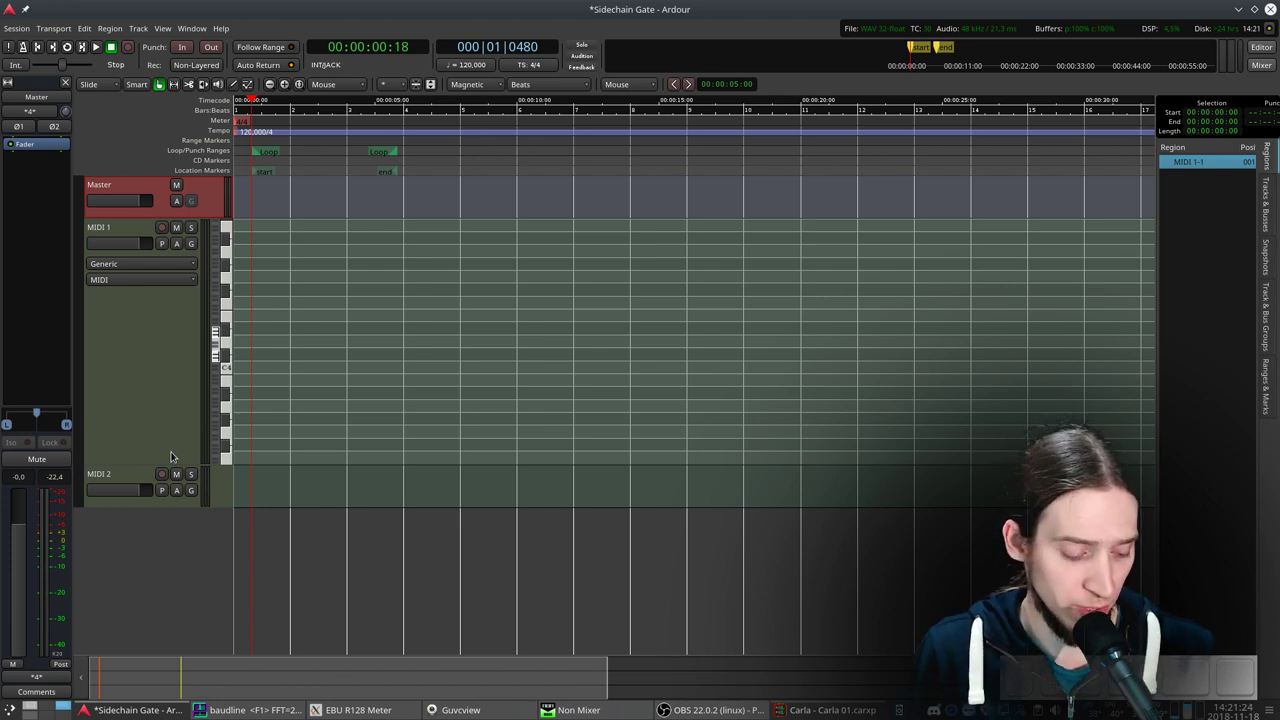
{"action": "key", "text": "f"}
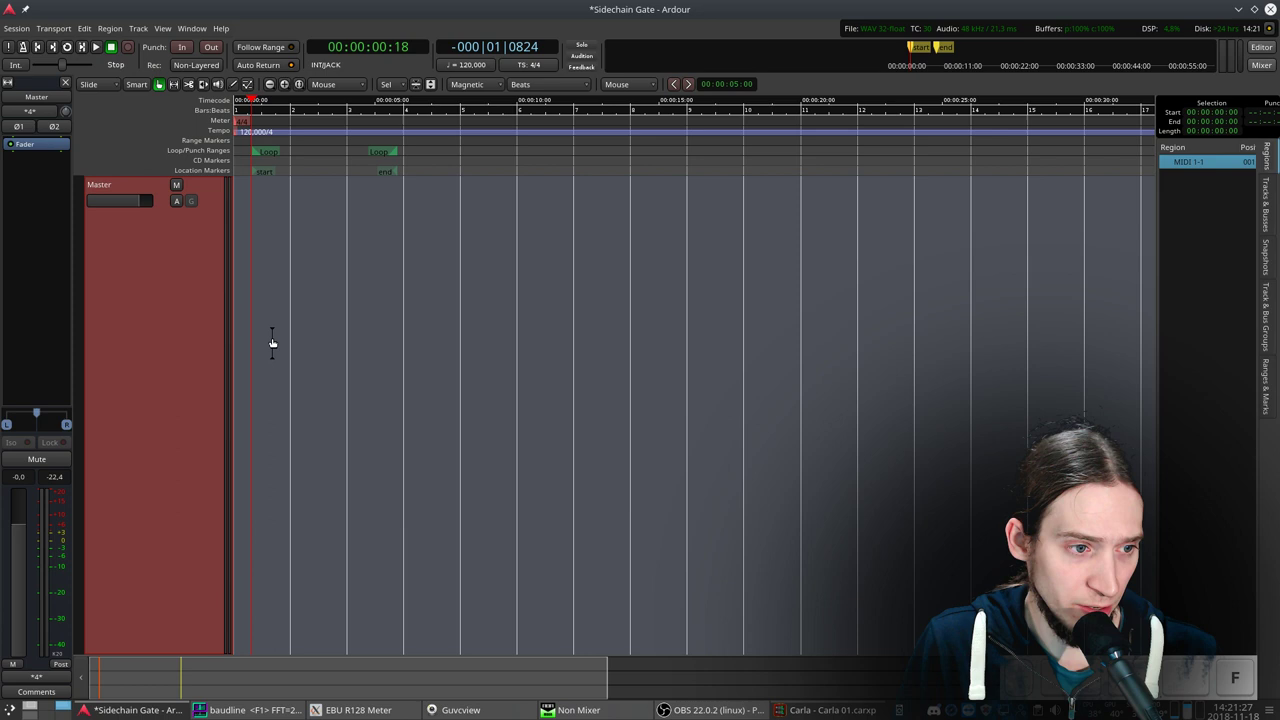
{"action": "key", "text": "y"}
{"action": "key", "text": "d"}
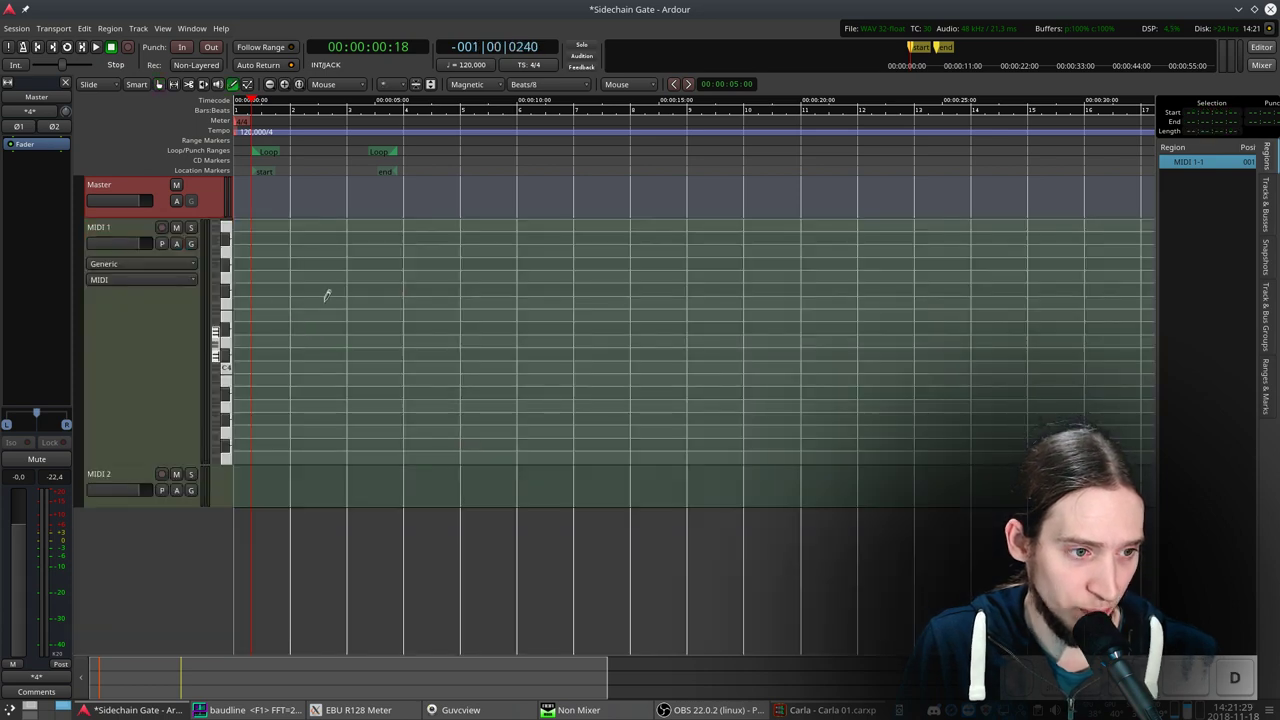
{"action": "left_click_drag", "start_coordinate": [463, 268], "coordinate": [106, 289]}
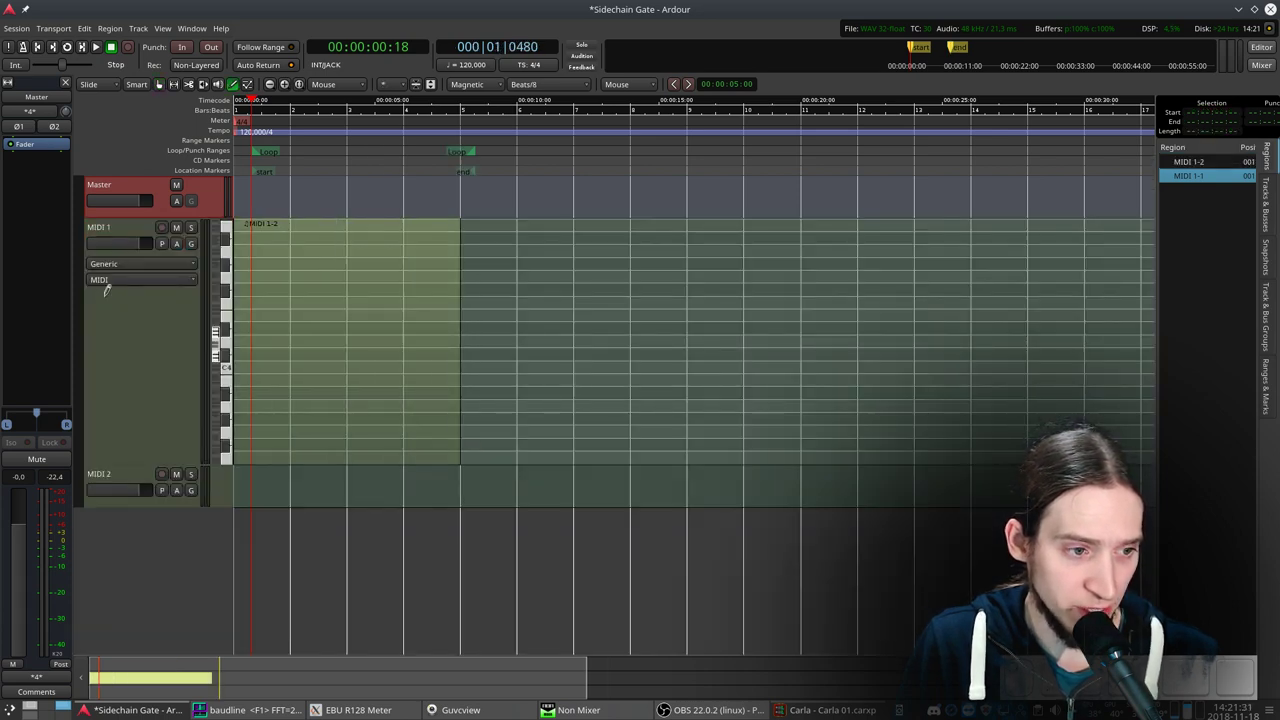
With the grid set to Bars, draw one-bar notes C4, E4 and G4 at the region's start and play the chord
{"action": "left_click_drag", "start_coordinate": [146, 432], "coordinate": [151, 472]}
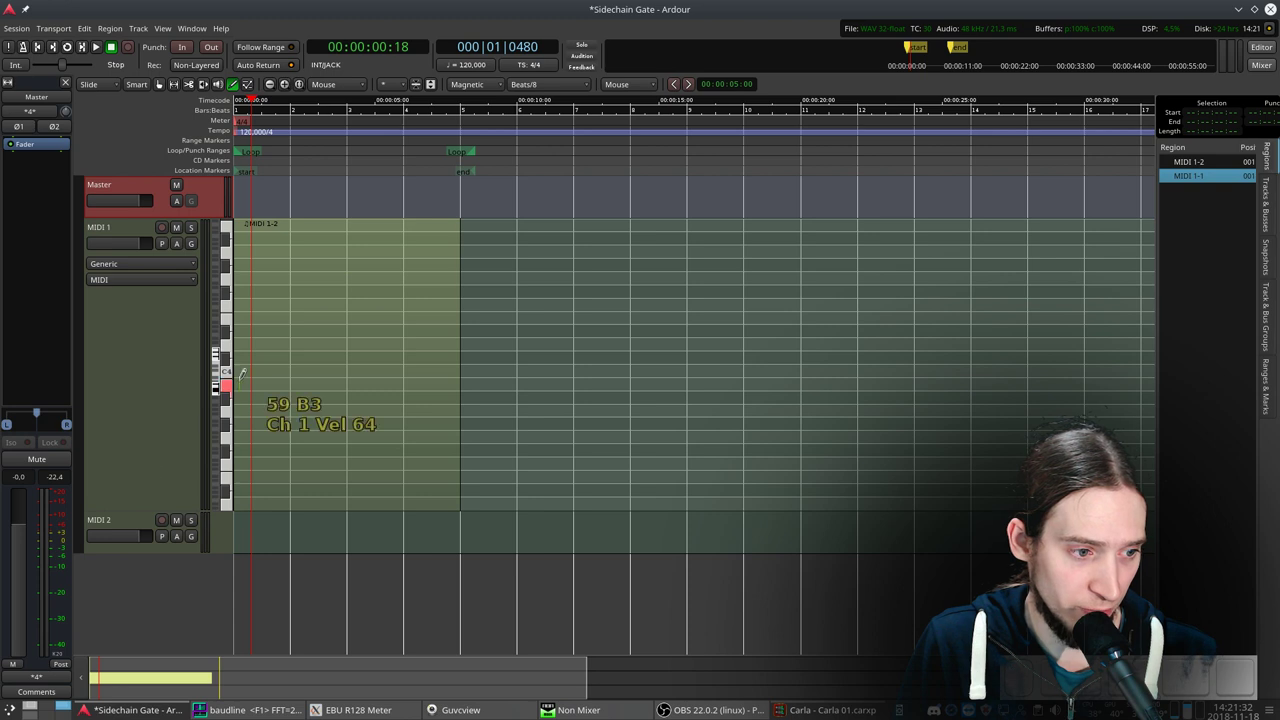
{"action": "key", "text": "equal"}
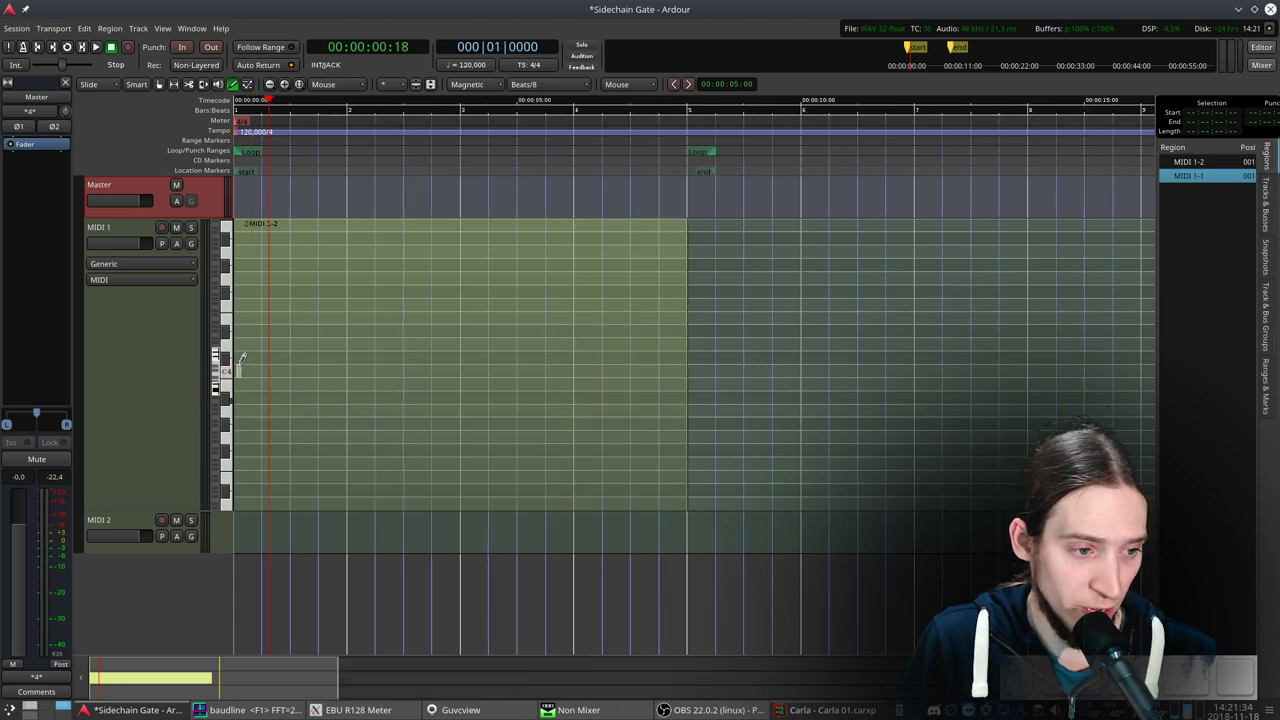
{"action": "mouse_move", "coordinate": [240, 369]}
{"action": "left_mouse_down"}
{"action": "mouse_move", "coordinate": [456, 370]}
{"action": "mouse_move", "coordinate": [314, 380]}
{"action": "mouse_move", "coordinate": [340, 378]}
{"action": "left_mouse_up"}
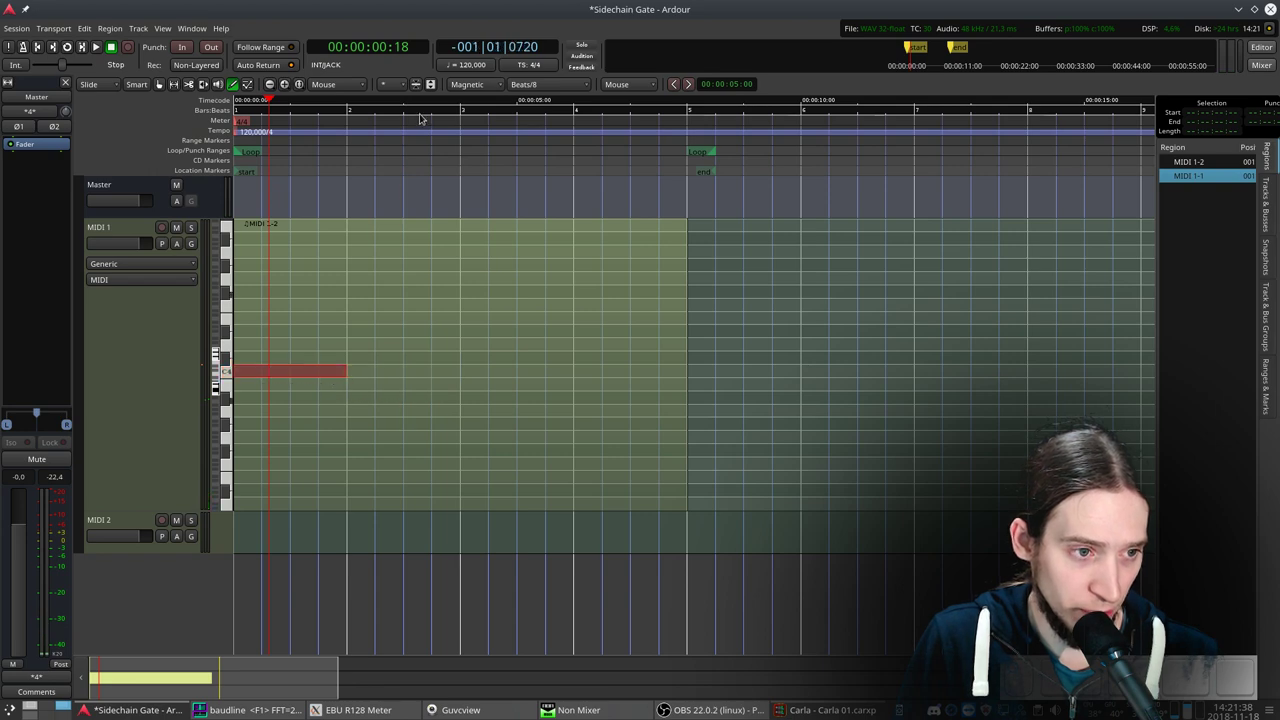
{"action": "left_click", "coordinate": [548, 84]}
{"action": "left_click", "coordinate": [522, 466]}
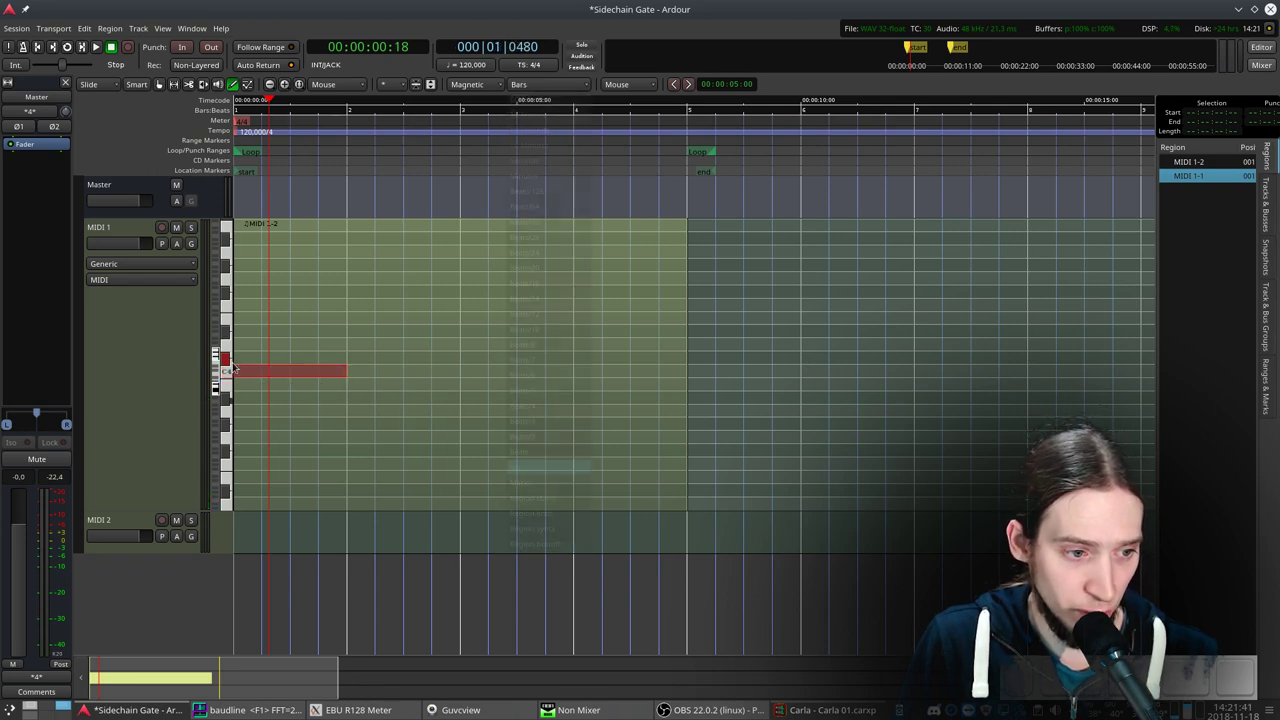
{"action": "left_click_drag", "start_coordinate": [251, 368], "coordinate": [256, 276]}
{"action": "key", "text": "space"}
{"action": "key", "text": "space"}
{"action": "key", "text": "ctrl+a"}
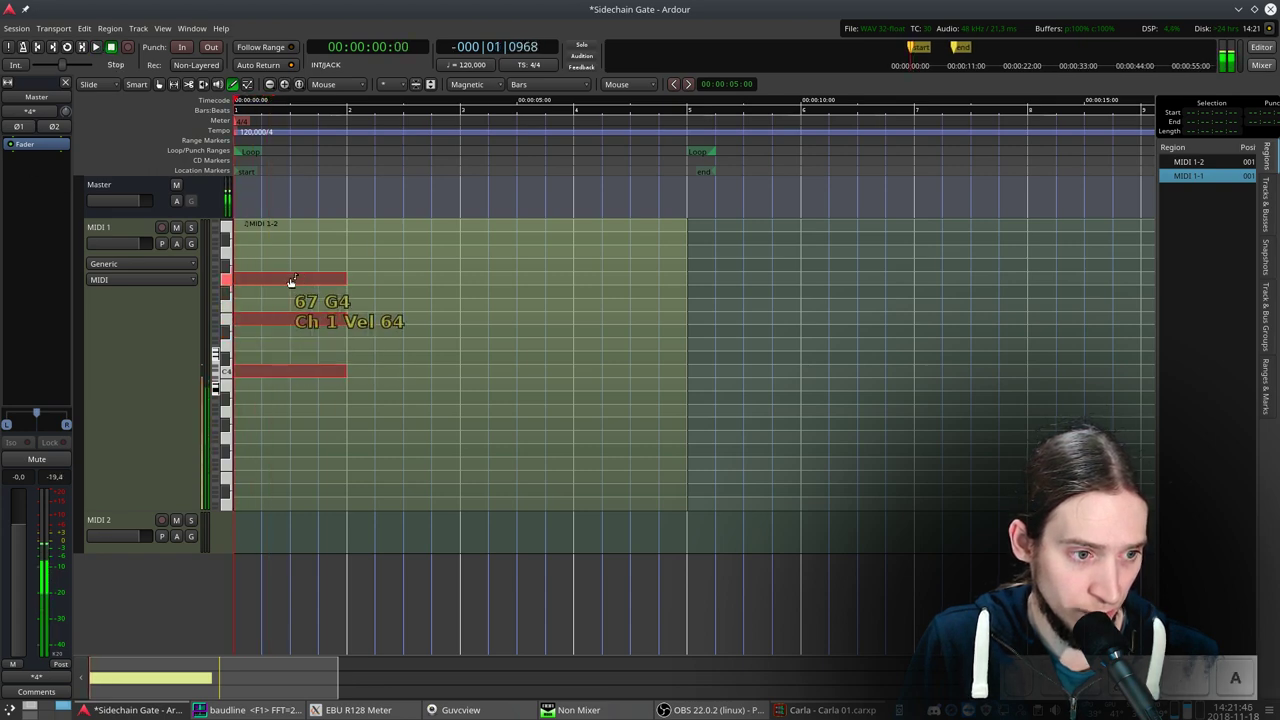
Trim the end of the chord region back to bar 2 so it lasts one bar
{"action": "key", "text": "g"}
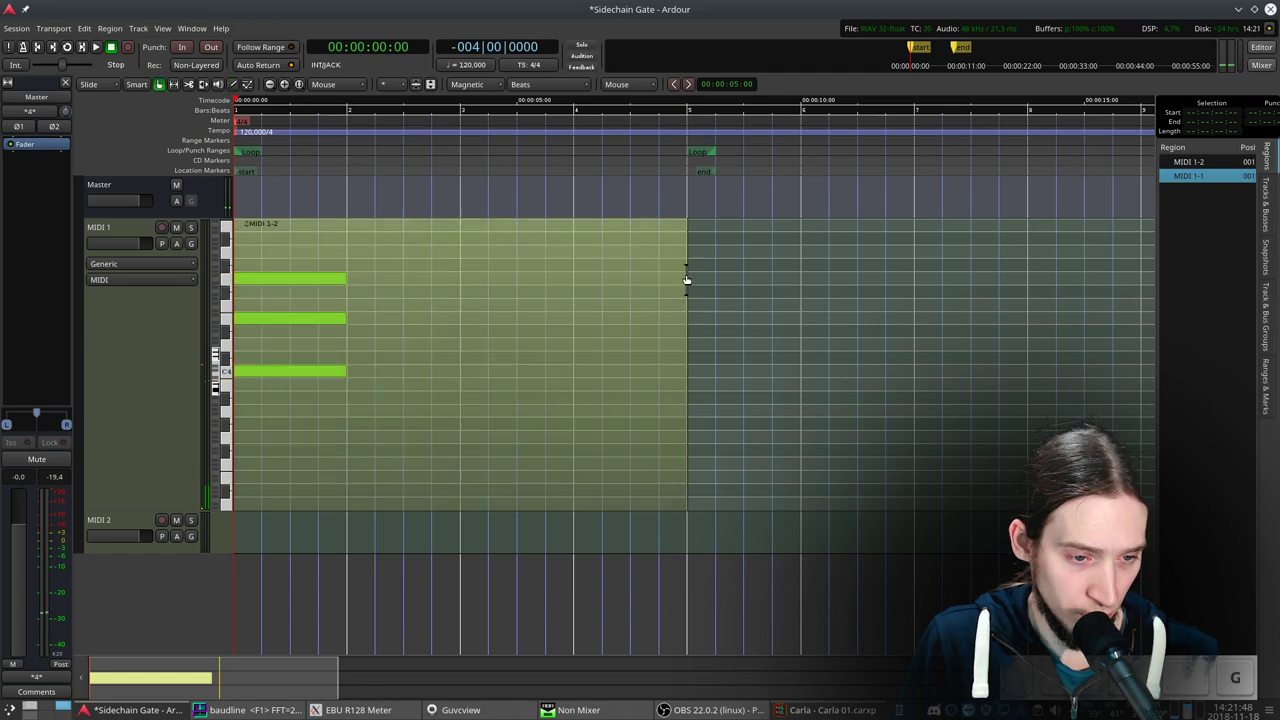
{"action": "left_click_drag", "start_coordinate": [686, 277], "coordinate": [337, 308]}
{"action": "key", "text": "equal"}
Rename the MIDI 1 track to Synth
{"action": "left_click", "coordinate": [88, 382]}
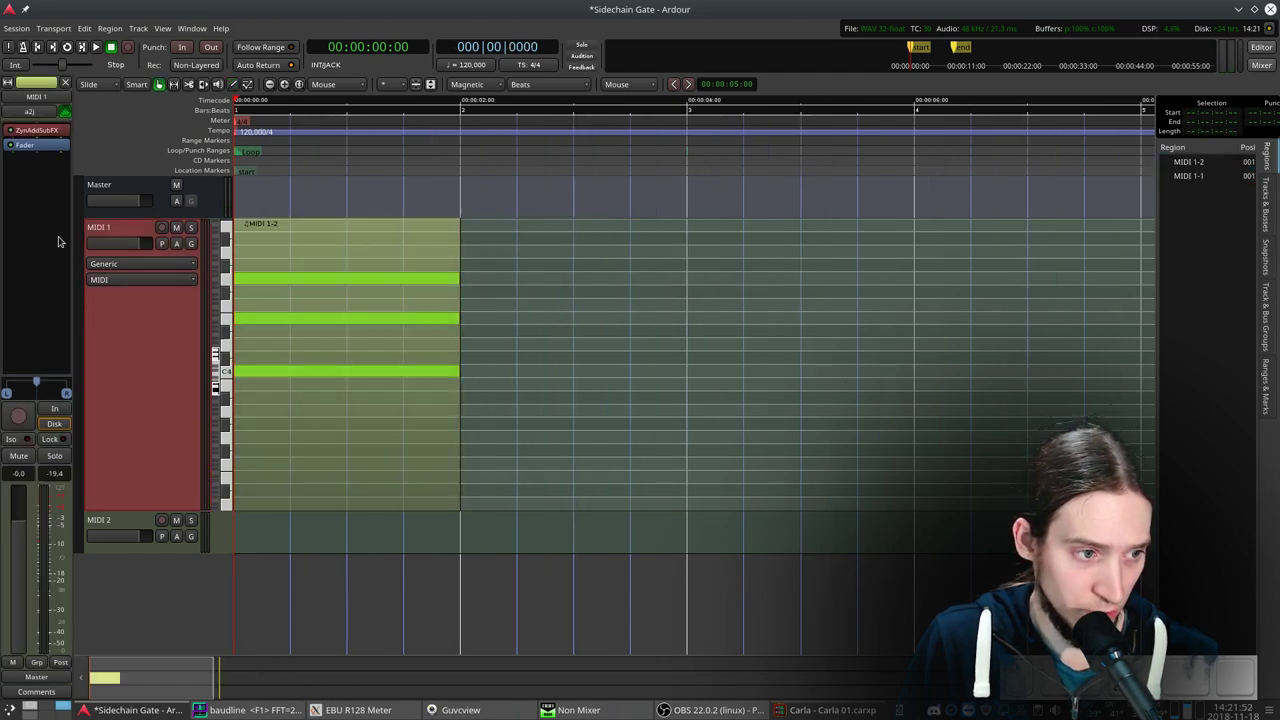
{"action": "double_click", "coordinate": [134, 228]}
{"action": "key", "text": "Return"}
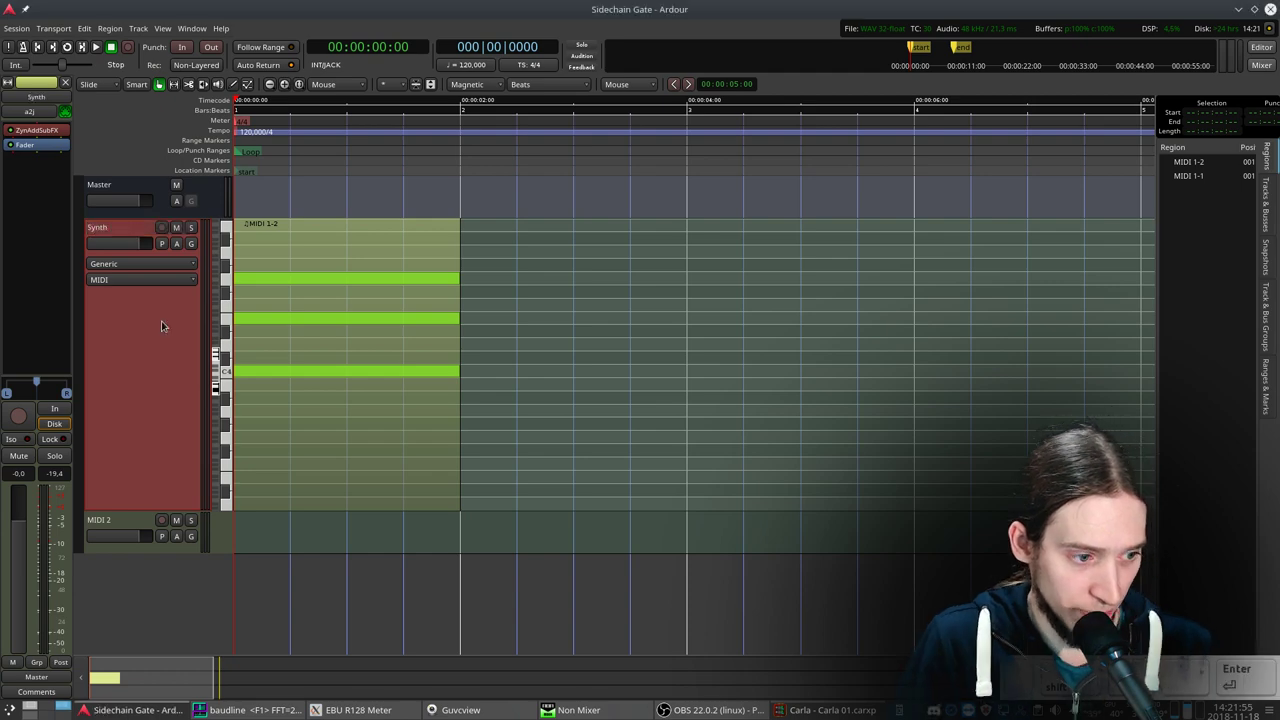
Set the base function of the ZynAddSubFX ADD oscillator to Saw on the Synth track and audition a note
{"action": "double_click", "coordinate": [36, 130]}
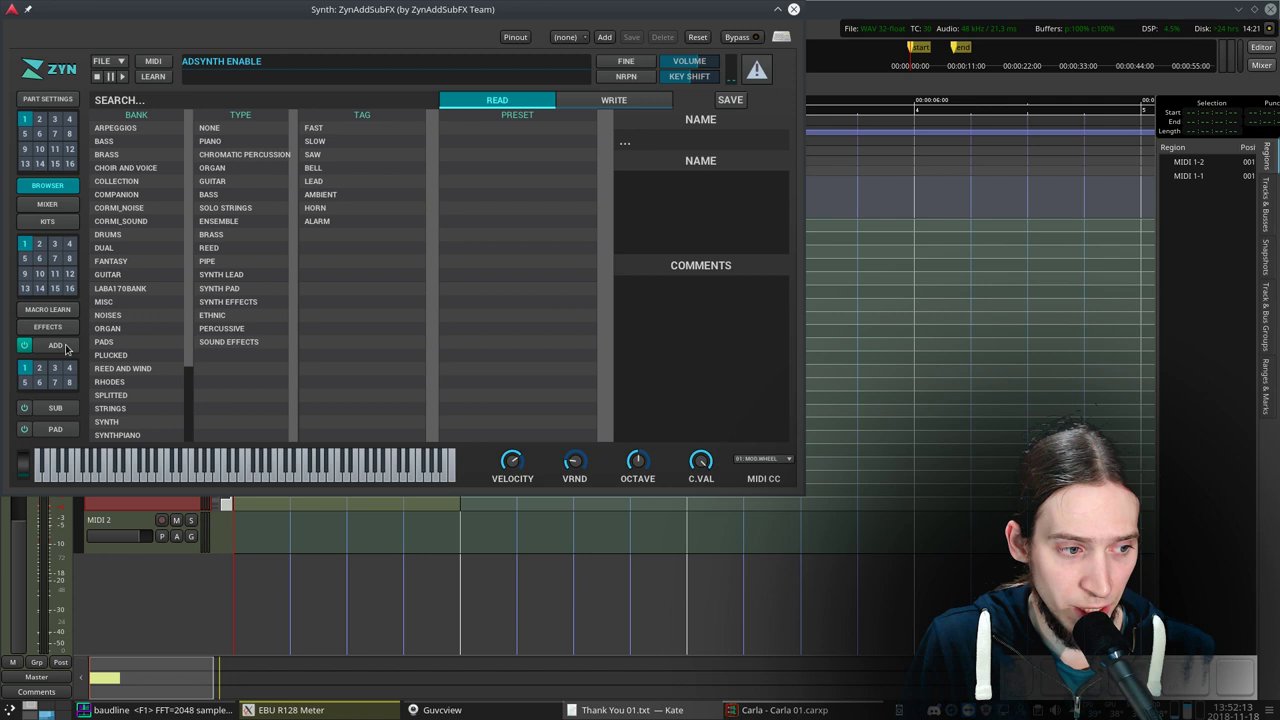
{"action": "left_click", "coordinate": [63, 346]}
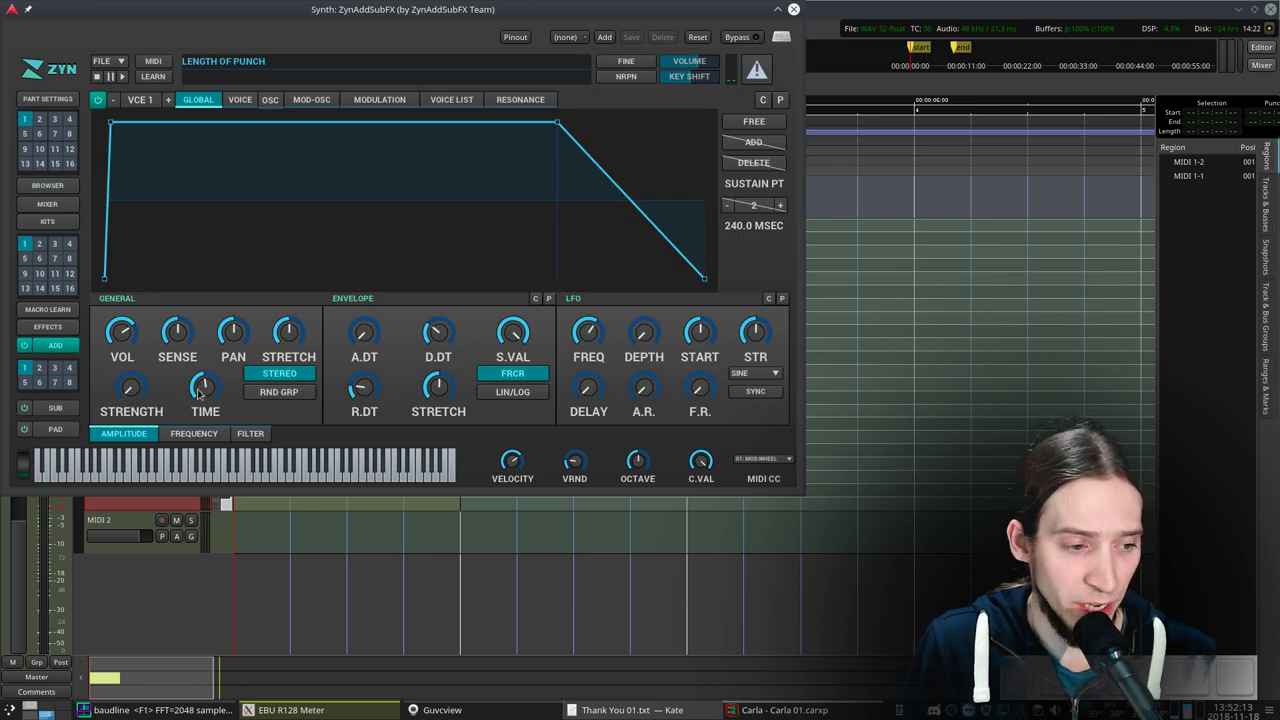
{"action": "left_click", "coordinate": [270, 102]}
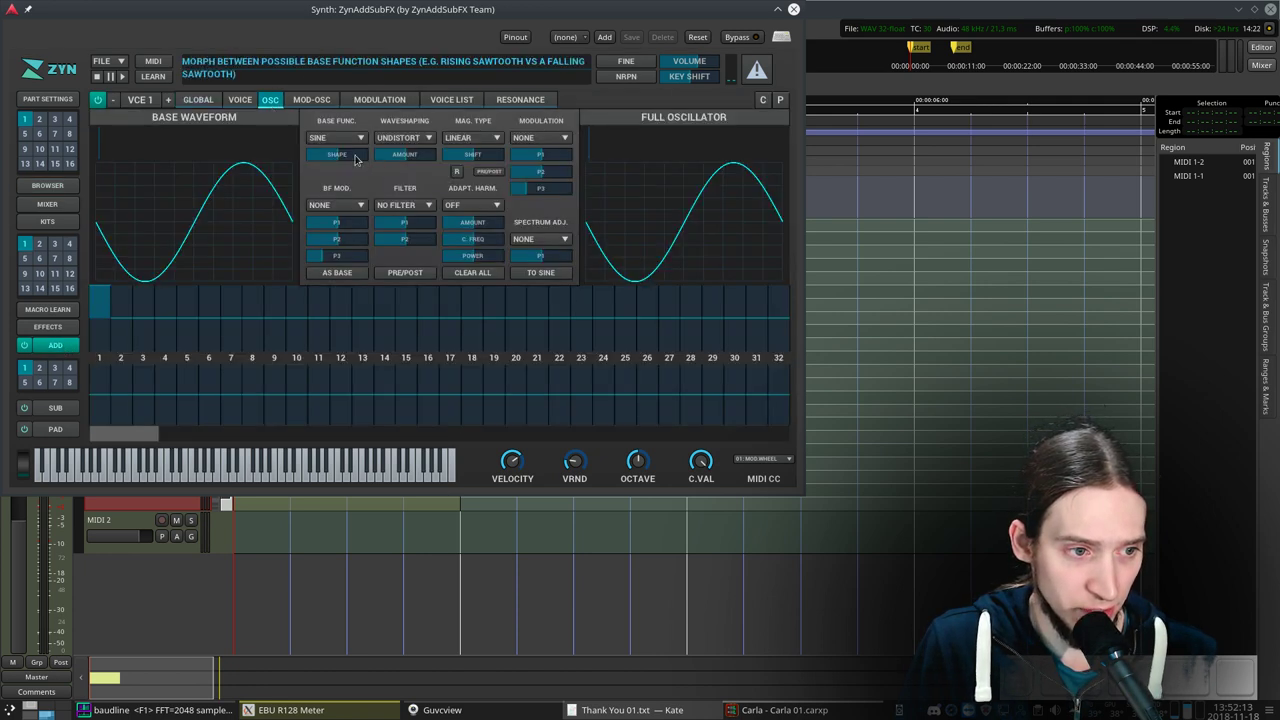
{"action": "left_click", "coordinate": [330, 138]}
{"action": "left_click", "coordinate": [328, 172]}
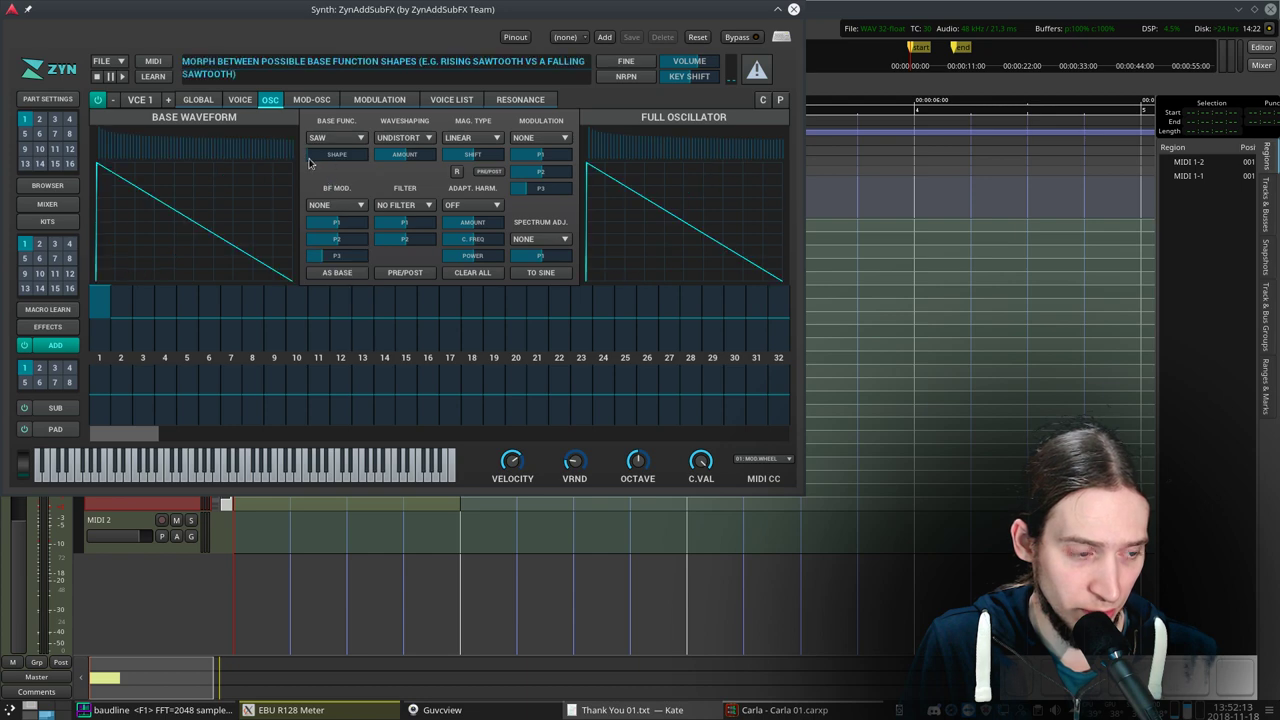
{"action": "key", "text": "x"}
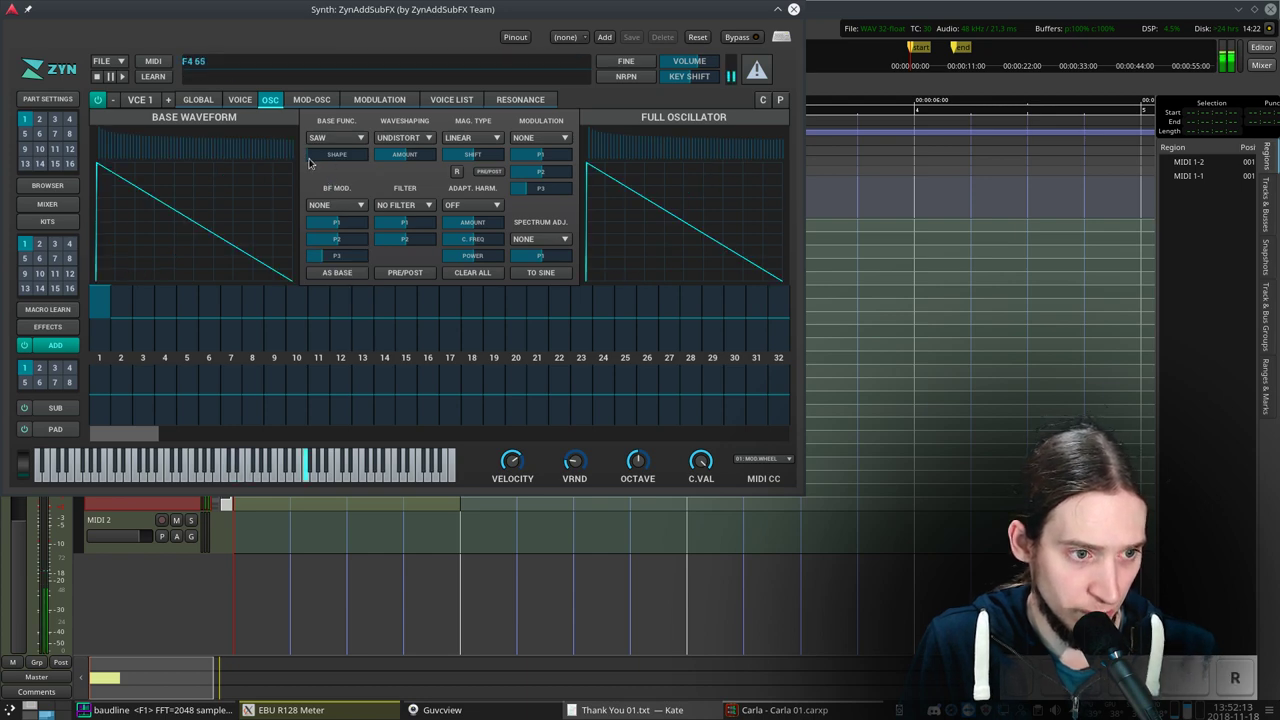
Raise the voice's unison size to 4, audition the sound and show the global filter settings
{"action": "left_click", "coordinate": [379, 99]}
{"action": "triple_click", "coordinate": [556, 189]}
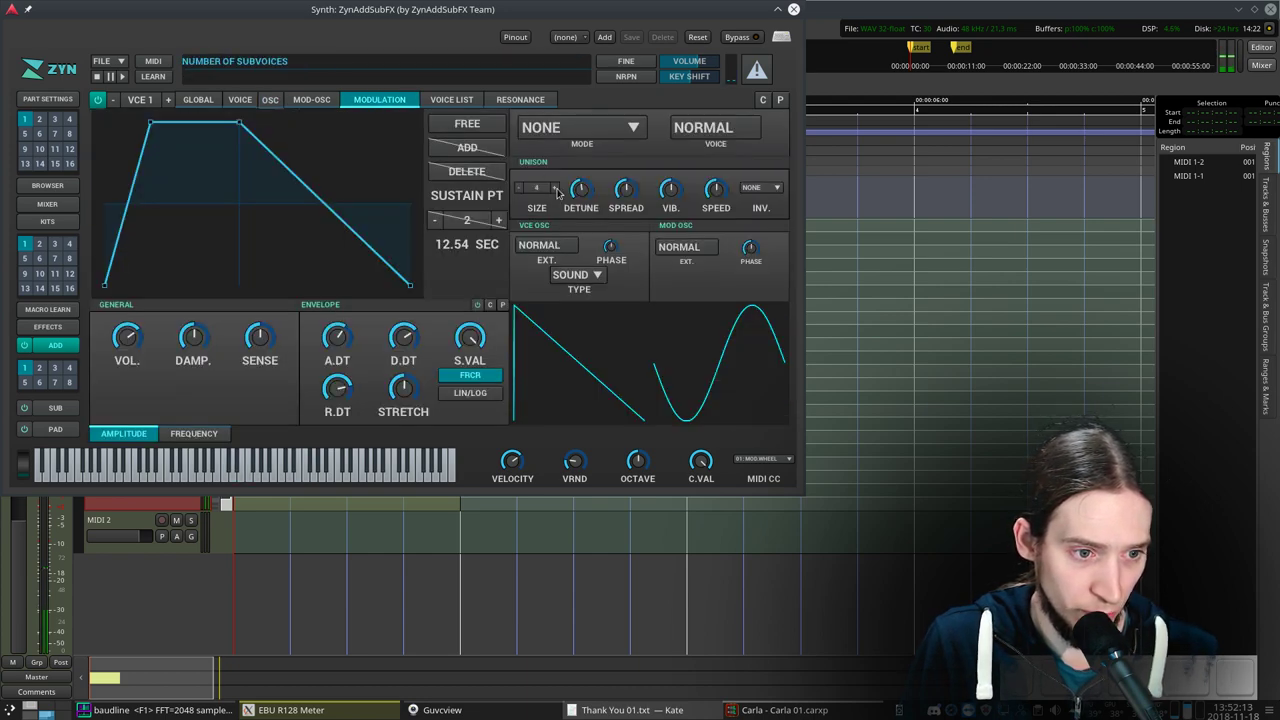
{"action": "key", "text": "e"}
{"action": "key", "text": "t"}
{"action": "left_click", "coordinate": [198, 99]}
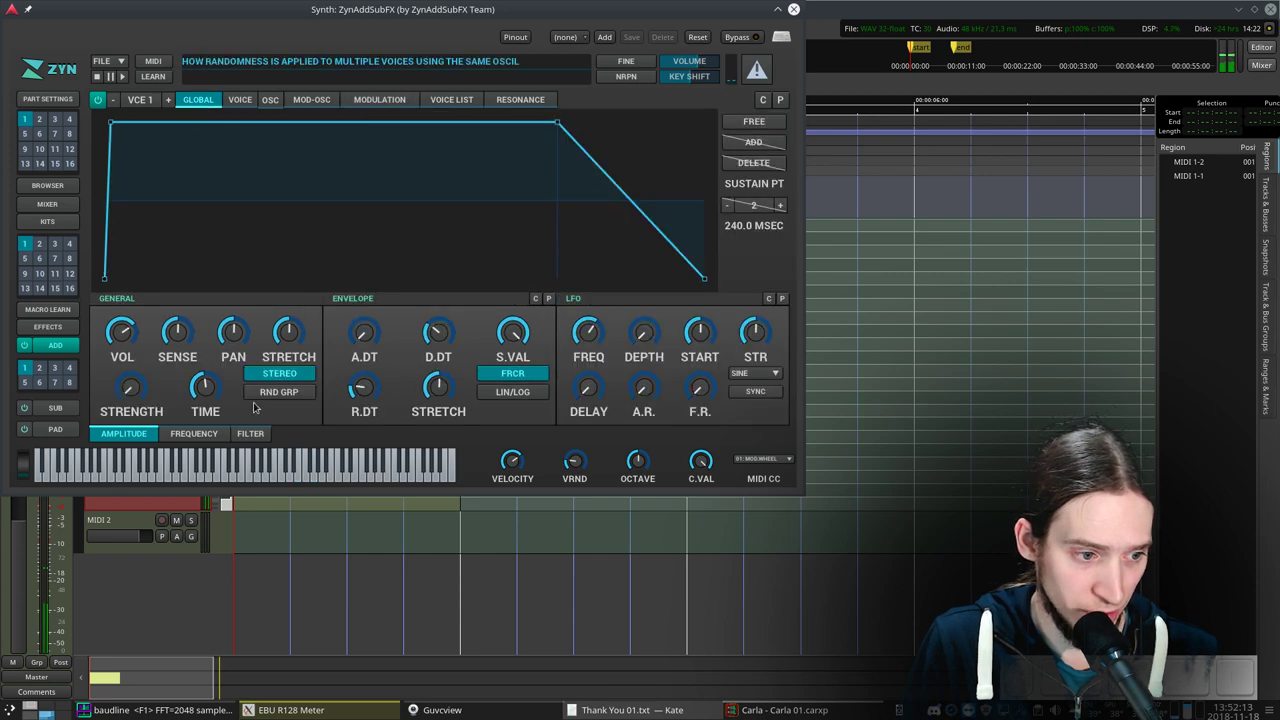
{"action": "left_click", "coordinate": [250, 433]}
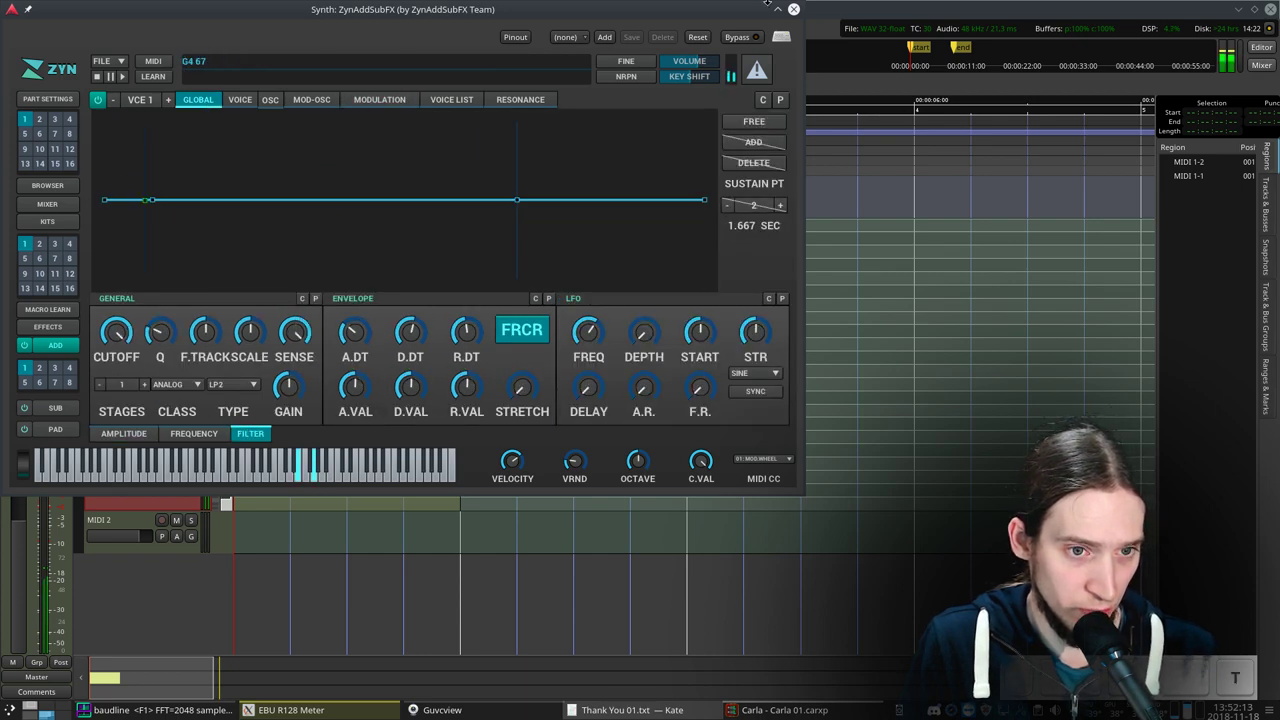
Close the synth window, play back the chord region and reduce the Synth track's height
{"action": "left_click", "coordinate": [793, 9]}
{"action": "key", "text": "space"}
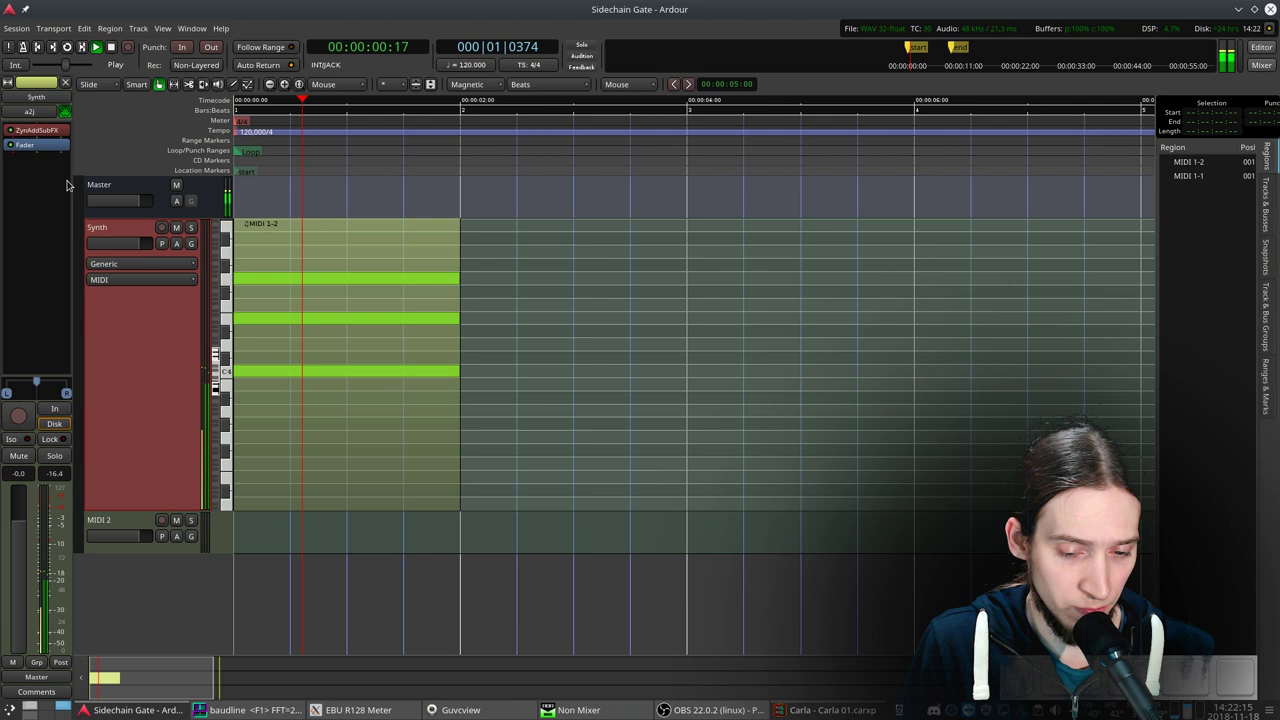
{"action": "left_click_drag", "start_coordinate": [161, 508], "coordinate": [155, 357]}
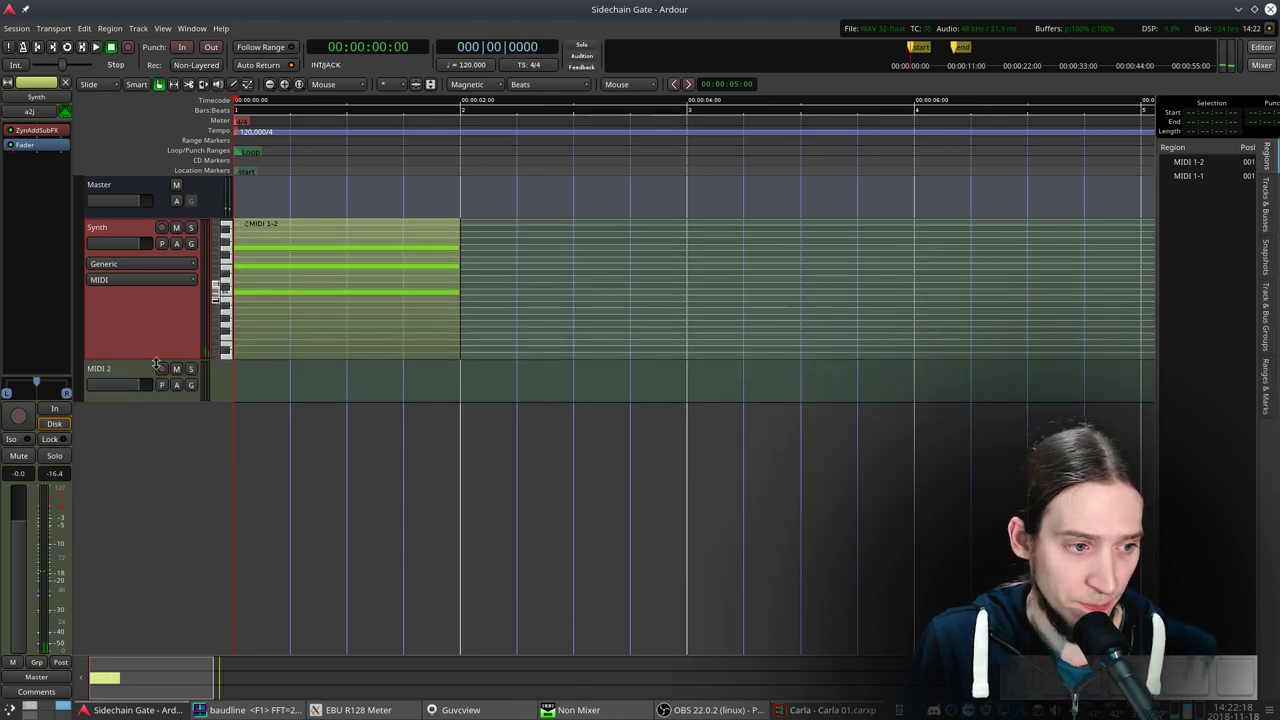
Open the plugin manager for the Synth track and search for LSP with different plugin type filters
{"action": "right_click", "coordinate": [49, 149]}
{"action": "mouse_move", "coordinate": [101, 153]}
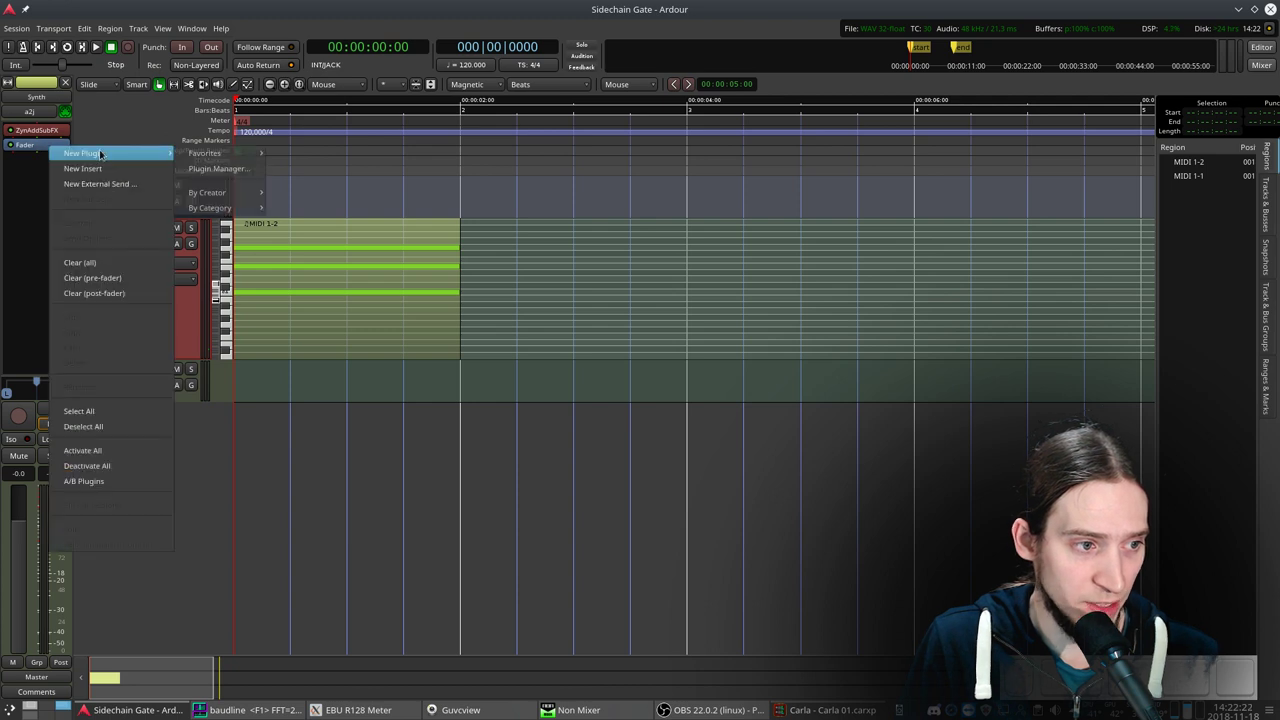
{"action": "left_click", "coordinate": [218, 168]}
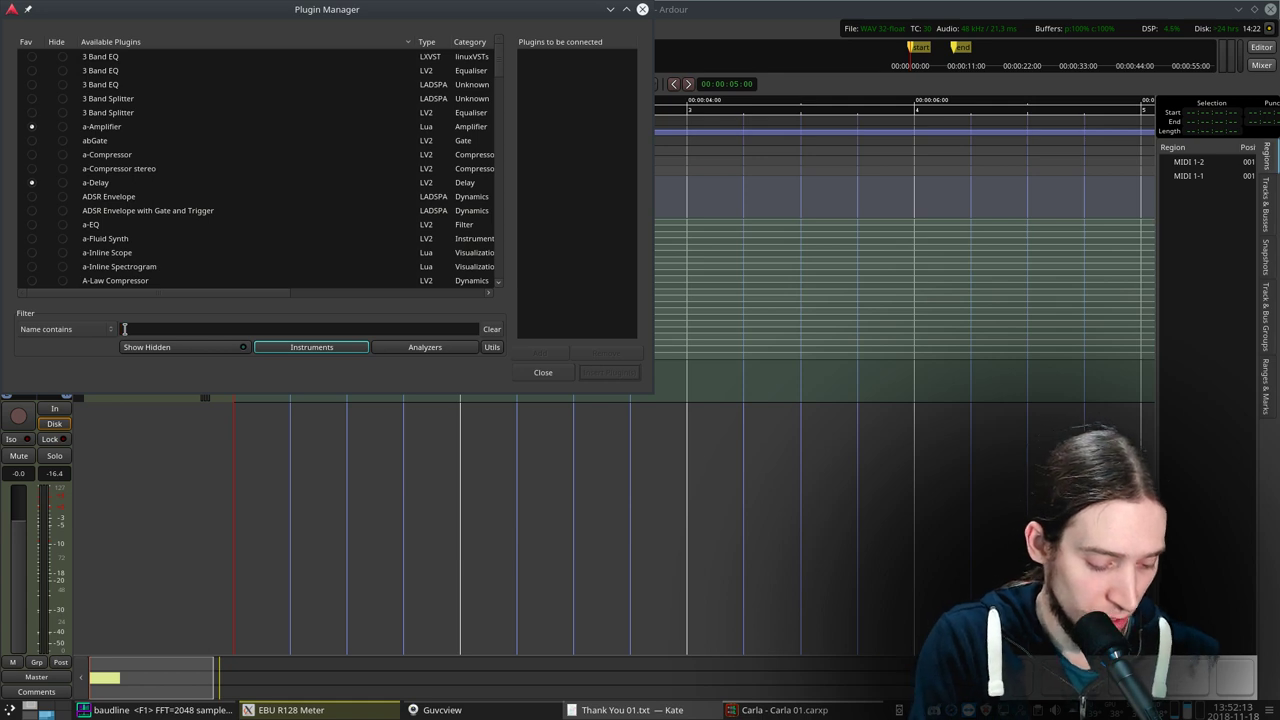
{"action": "left_click", "coordinate": [124, 328]}
{"action": "type", "text": "LSP"}
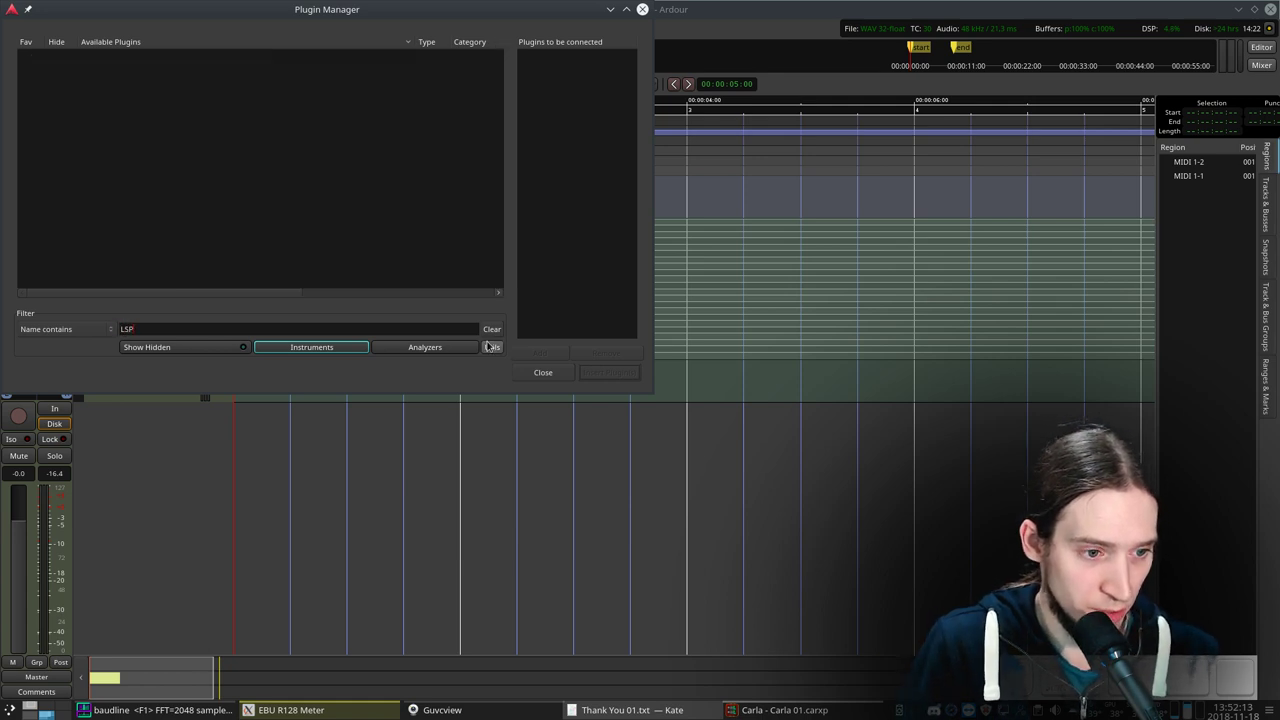
{"action": "left_click", "coordinate": [500, 350]}
{"action": "left_click", "coordinate": [444, 350]}
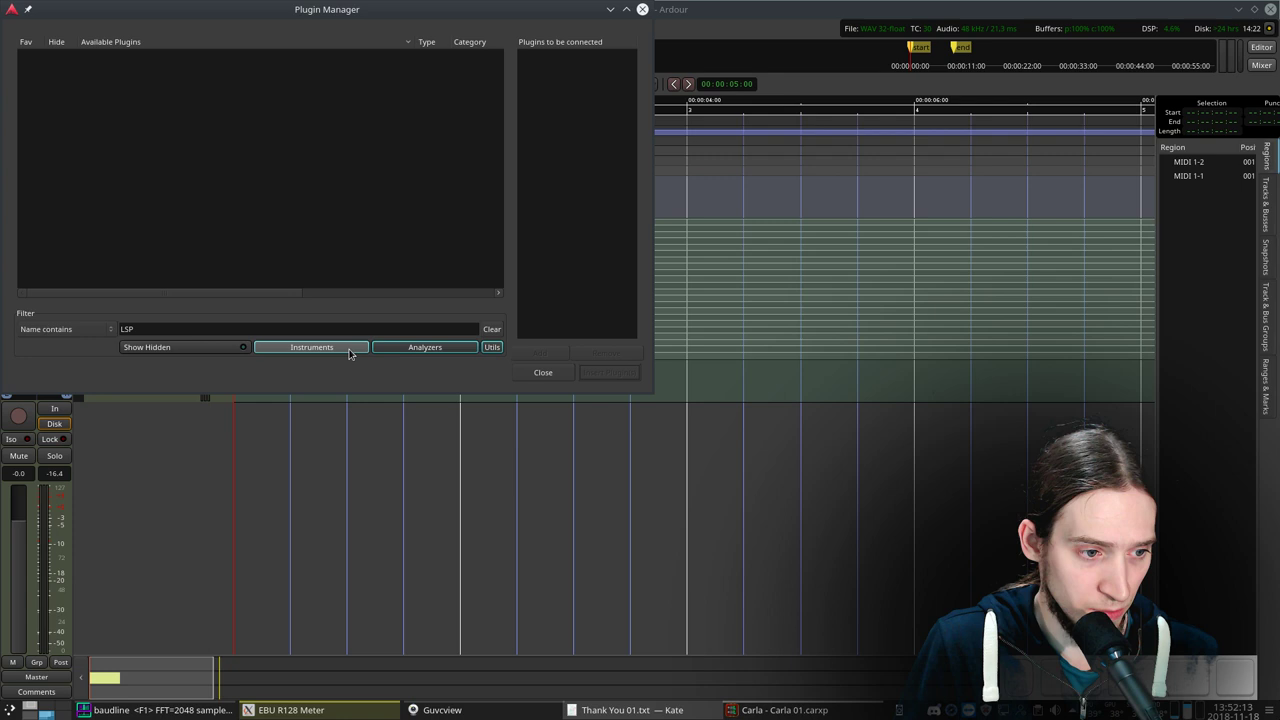
{"action": "left_click", "coordinate": [350, 350]}
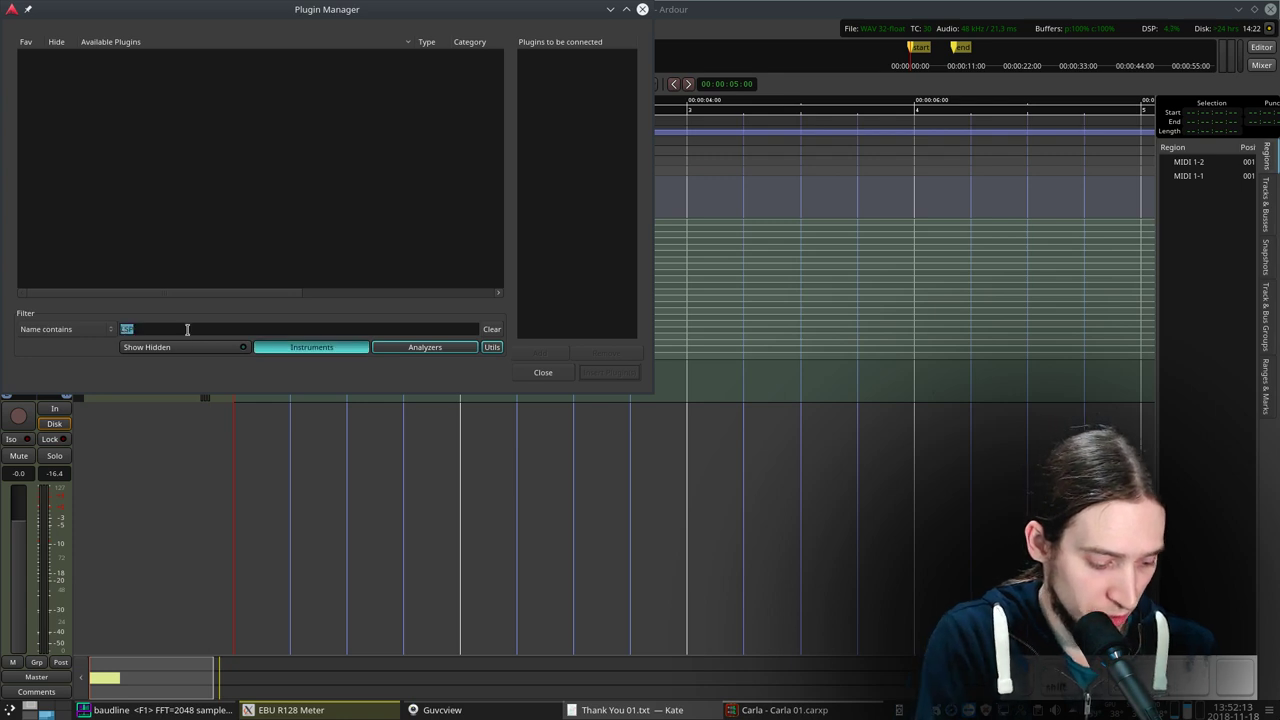
Search the available plugins for Sidechain with the instrument, analyzer and utility filters cleared
{"action": "type", "text": "Sidechain"}
{"action": "left_click", "coordinate": [425, 347]}
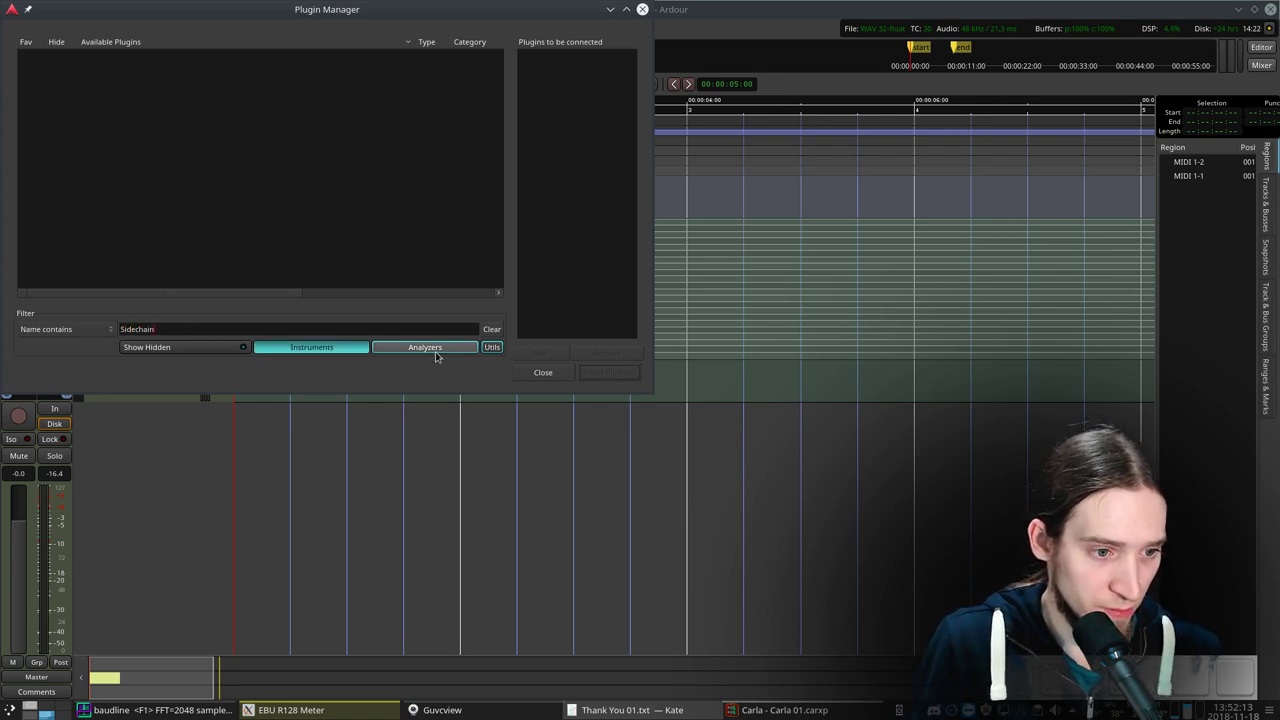
{"action": "left_click", "coordinate": [425, 347]}
{"action": "left_click", "coordinate": [311, 347]}
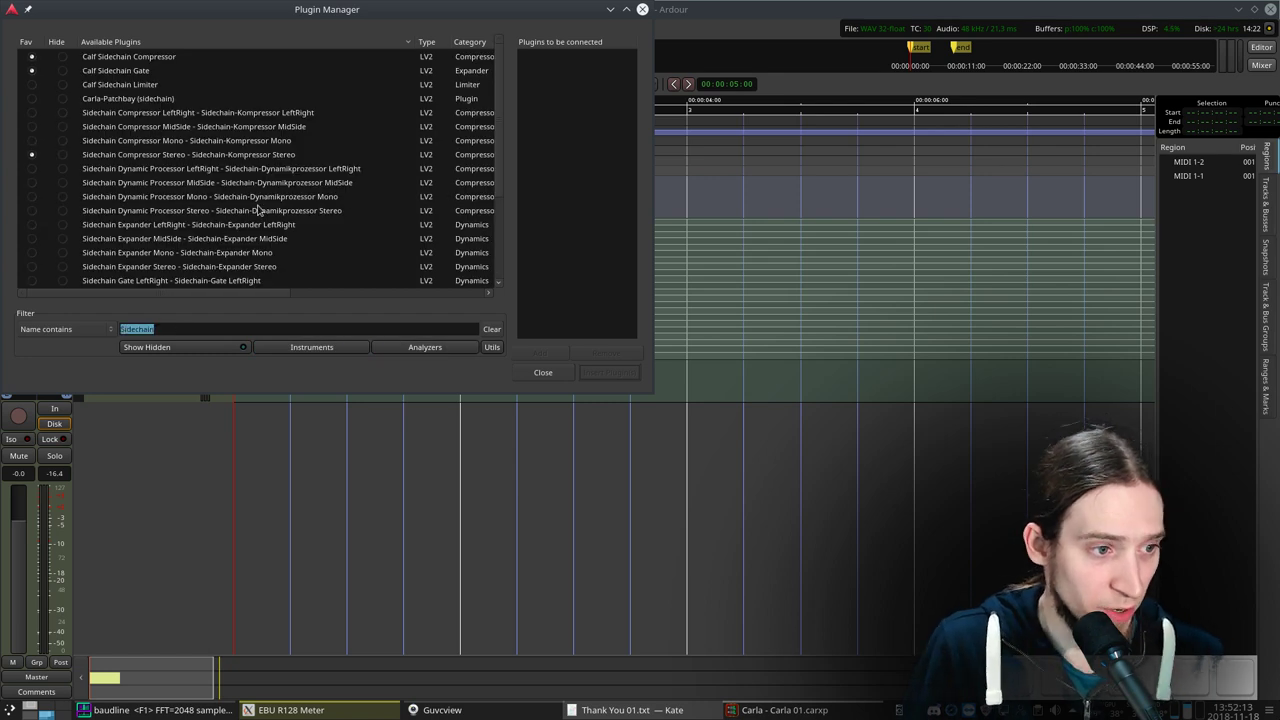
Insert the Sidechain Gate Stereo plugin on the Synth track between ZynAddSubFX and the fader
{"action": "scroll", "coordinate": [215, 170], "scroll_direction": "down", "scroll_amount": 2}
{"action": "left_click", "coordinate": [144, 258]}
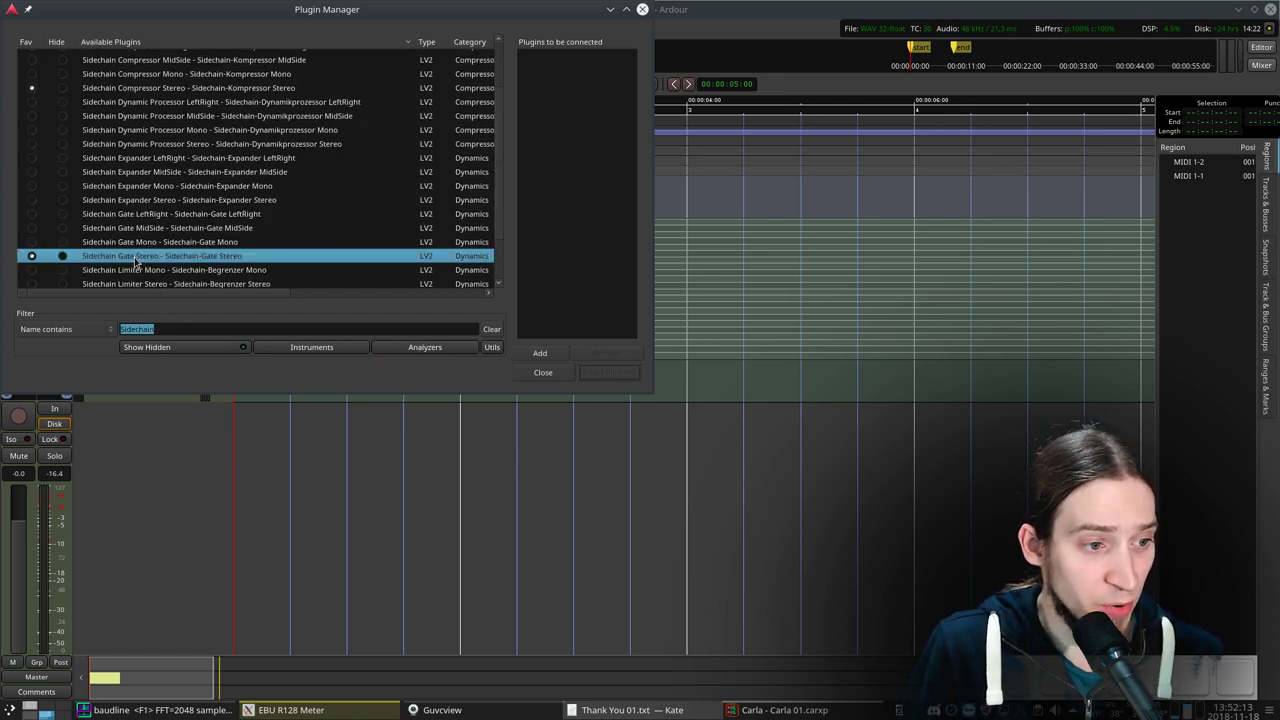
{"action": "double_click", "coordinate": [124, 262]}
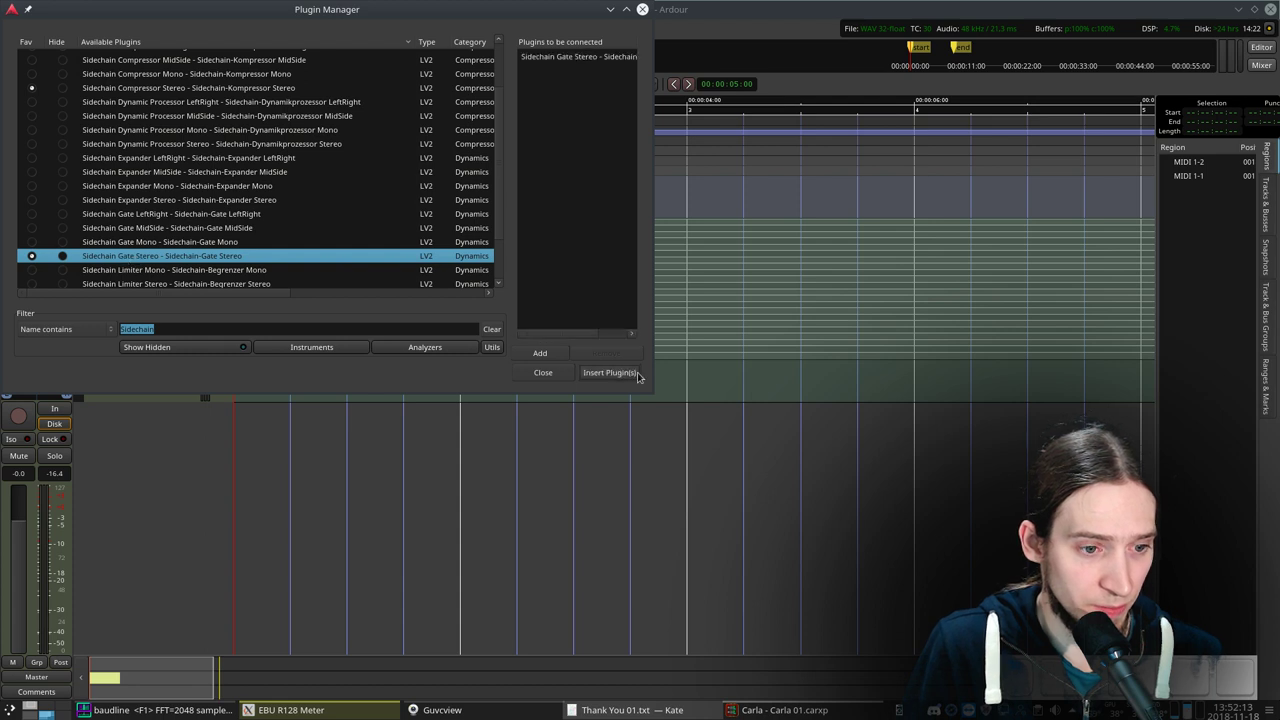
{"action": "left_click", "coordinate": [620, 377]}
{"action": "left_click_drag", "start_coordinate": [33, 166], "coordinate": [48, 143]}
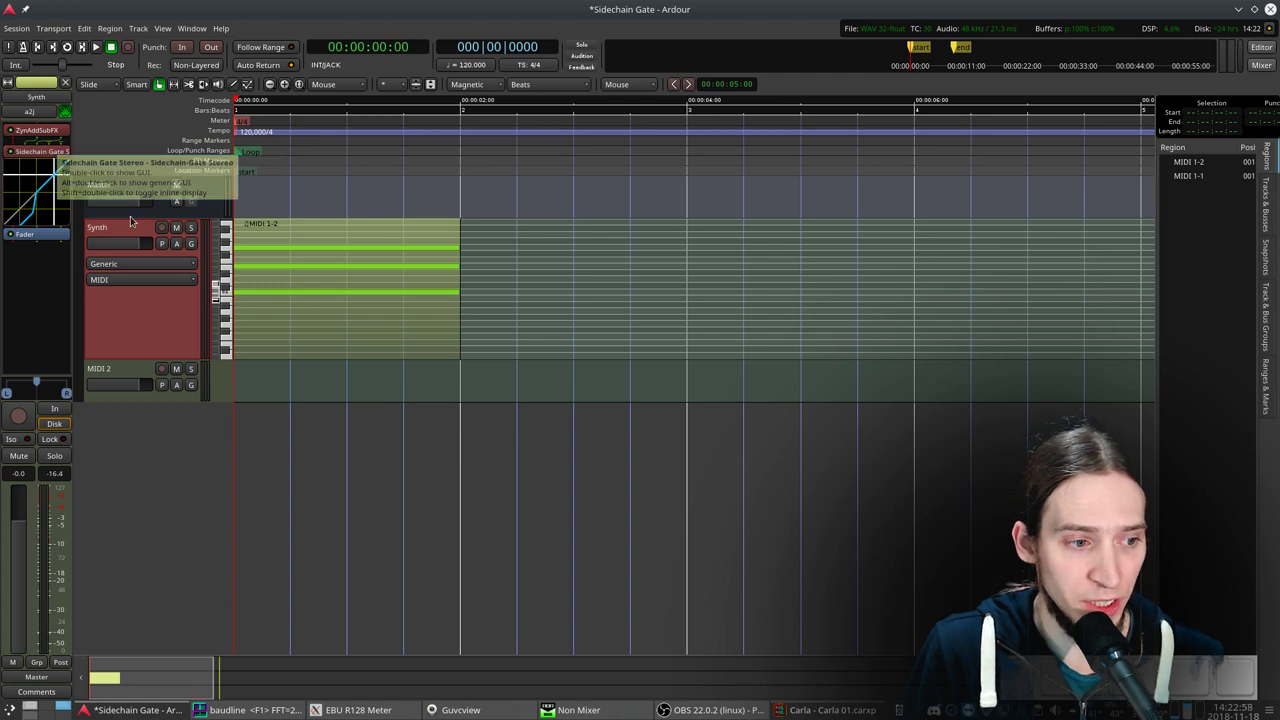
Enlarge the MIDI 2 track and draw an empty one-bar MIDI region on it from bar 1 to bar 2
{"action": "left_click_drag", "start_coordinate": [135, 400], "coordinate": [134, 579]}
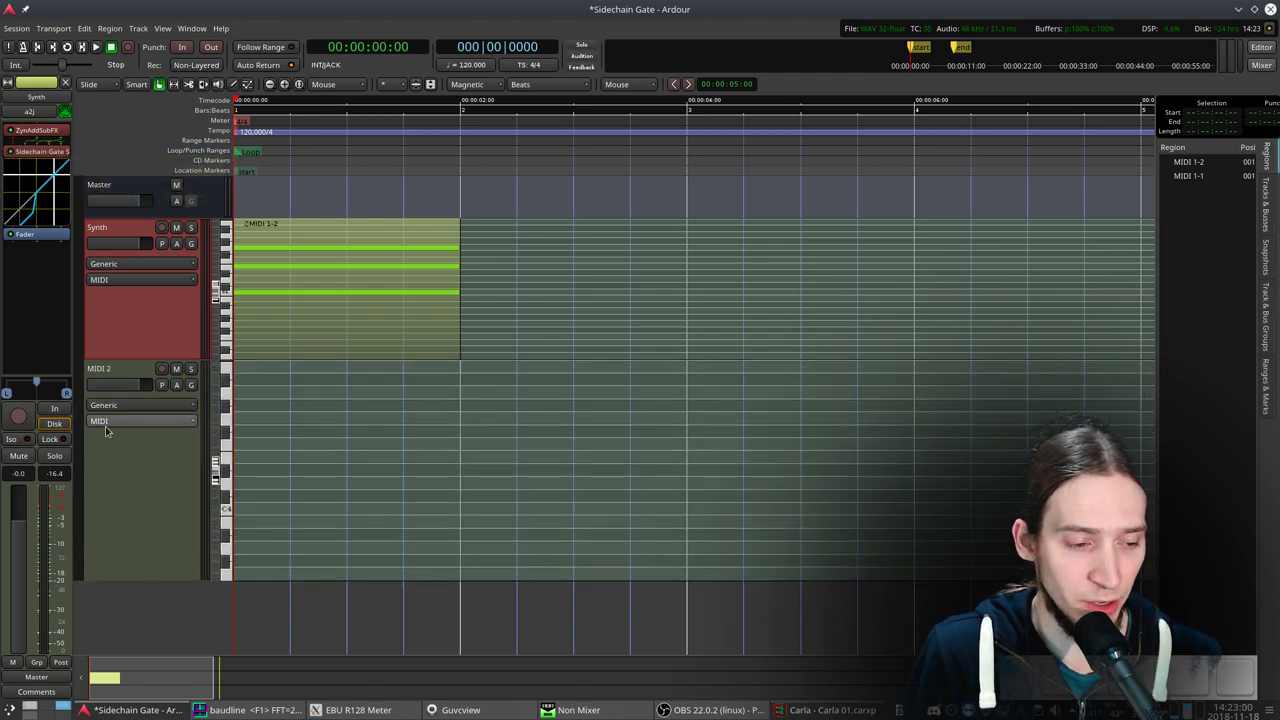
{"action": "key", "text": "equal"}
{"action": "key", "text": "equal"}
{"action": "key", "text": "minus"}
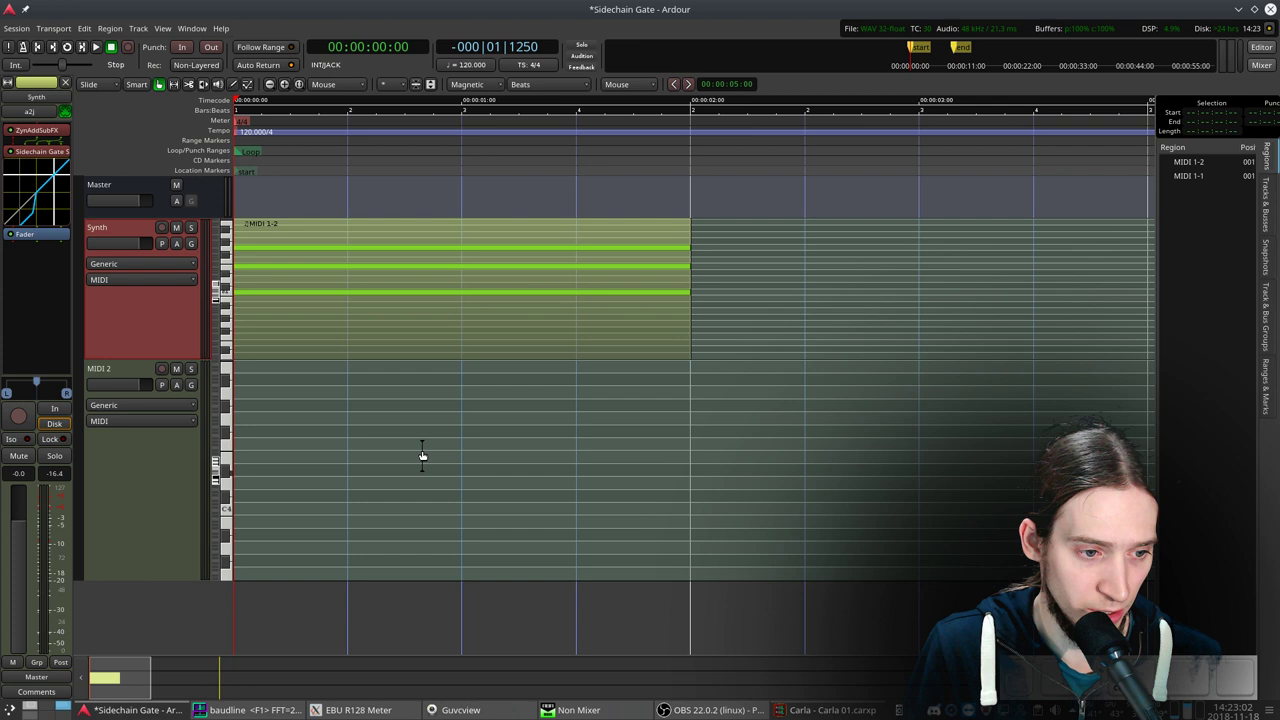
{"action": "key", "text": "d"}
{"action": "left_click_drag", "start_coordinate": [691, 389], "coordinate": [236, 445]}
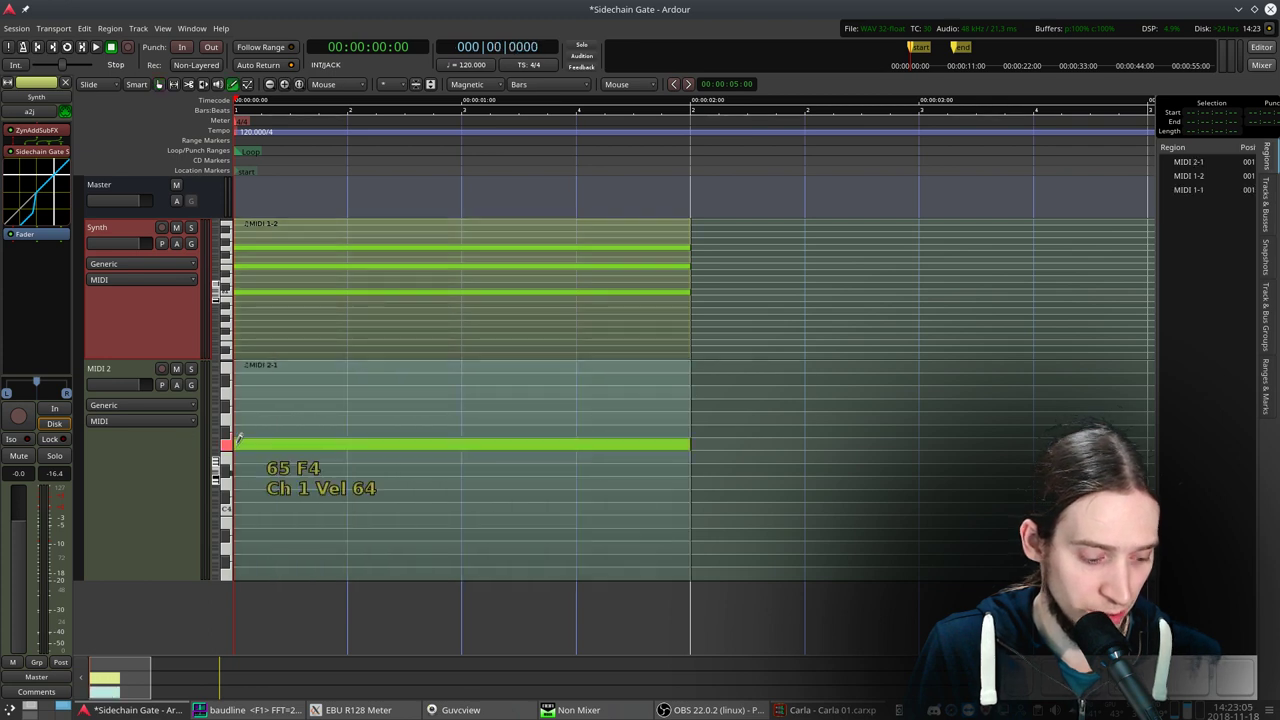
Set the grid to Beats/4 and draw a syncopated pattern of seven sixteenth-length C4 notes across the MIDI 2-1 region
{"action": "left_click", "coordinate": [524, 86]}
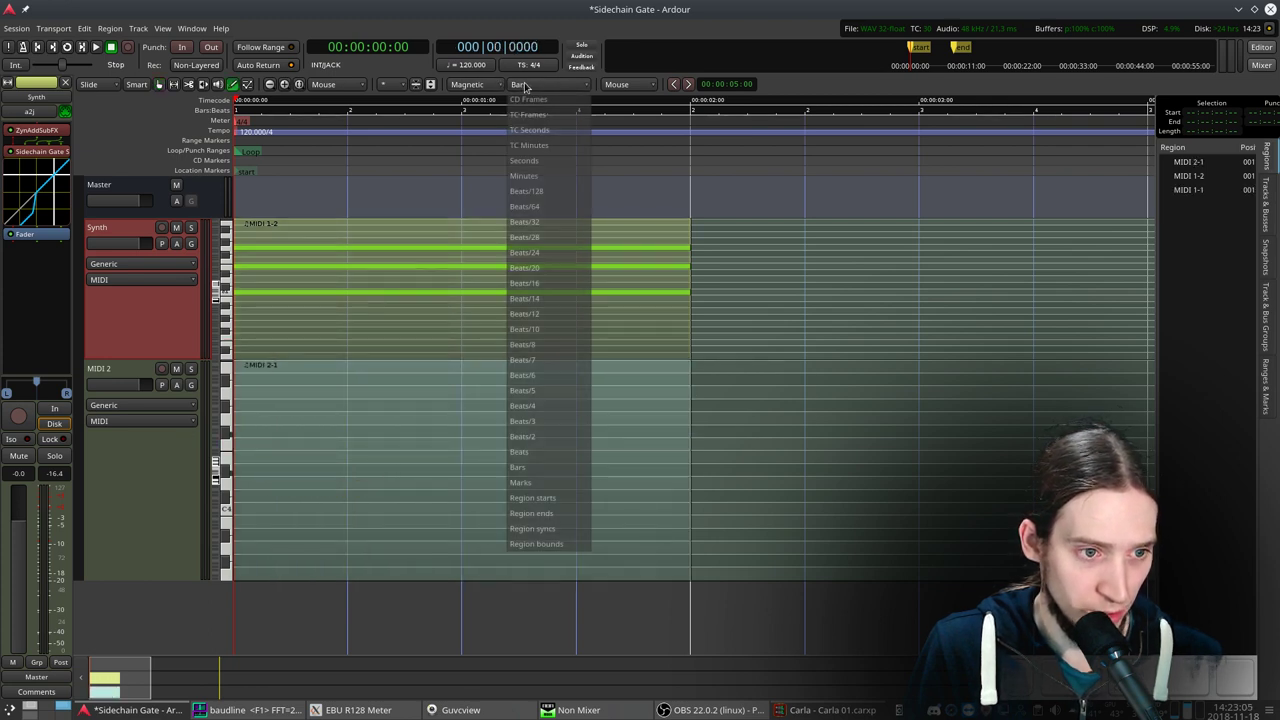
{"action": "left_click", "coordinate": [523, 405]}
{"action": "left_click", "coordinate": [248, 509]}
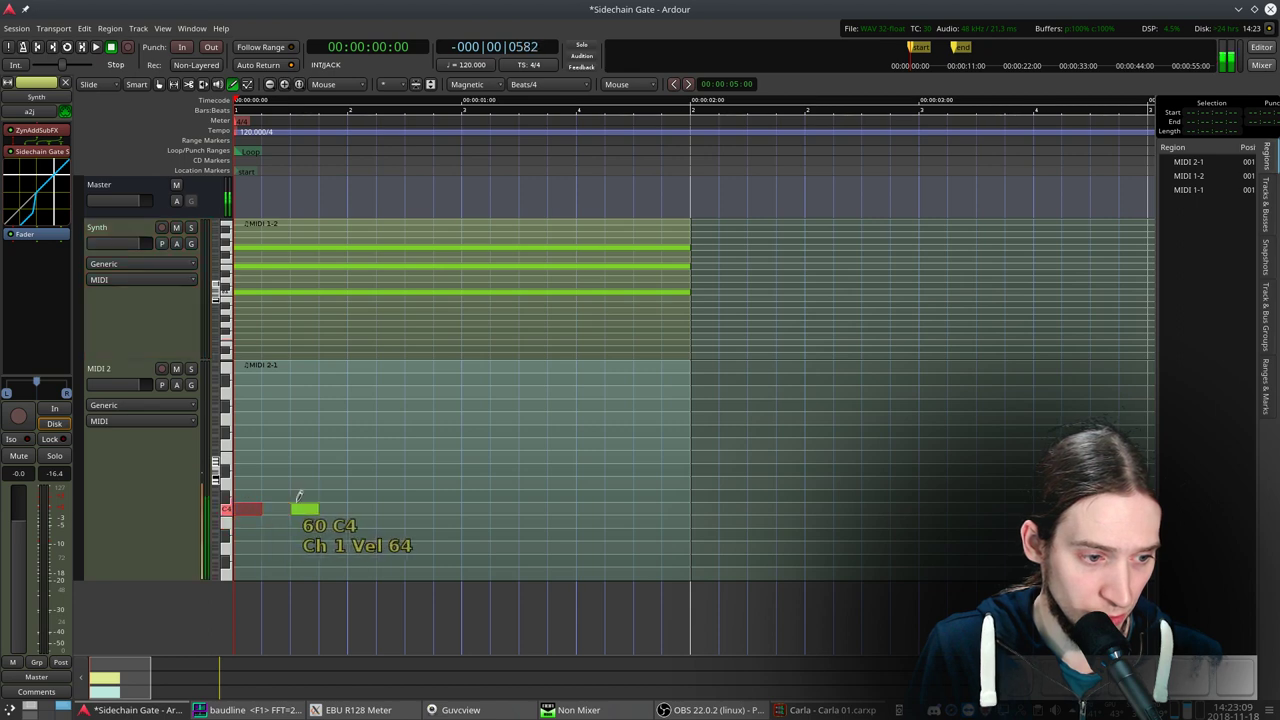
{"action": "left_click", "coordinate": [304, 509]}
{"action": "left_click", "coordinate": [361, 509]}
{"action": "left_click", "coordinate": [447, 509]}
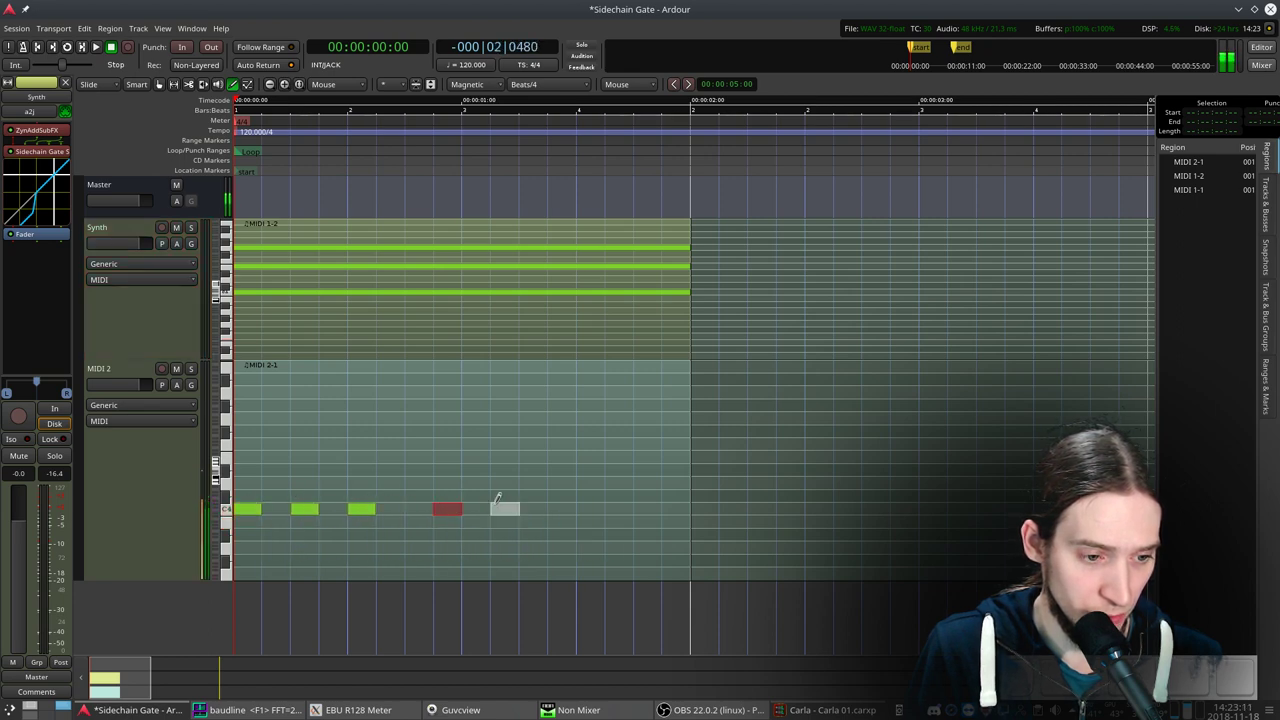
{"action": "left_click", "coordinate": [504, 509]}
{"action": "left_click", "coordinate": [590, 497]}
{"action": "left_click", "coordinate": [647, 509]}
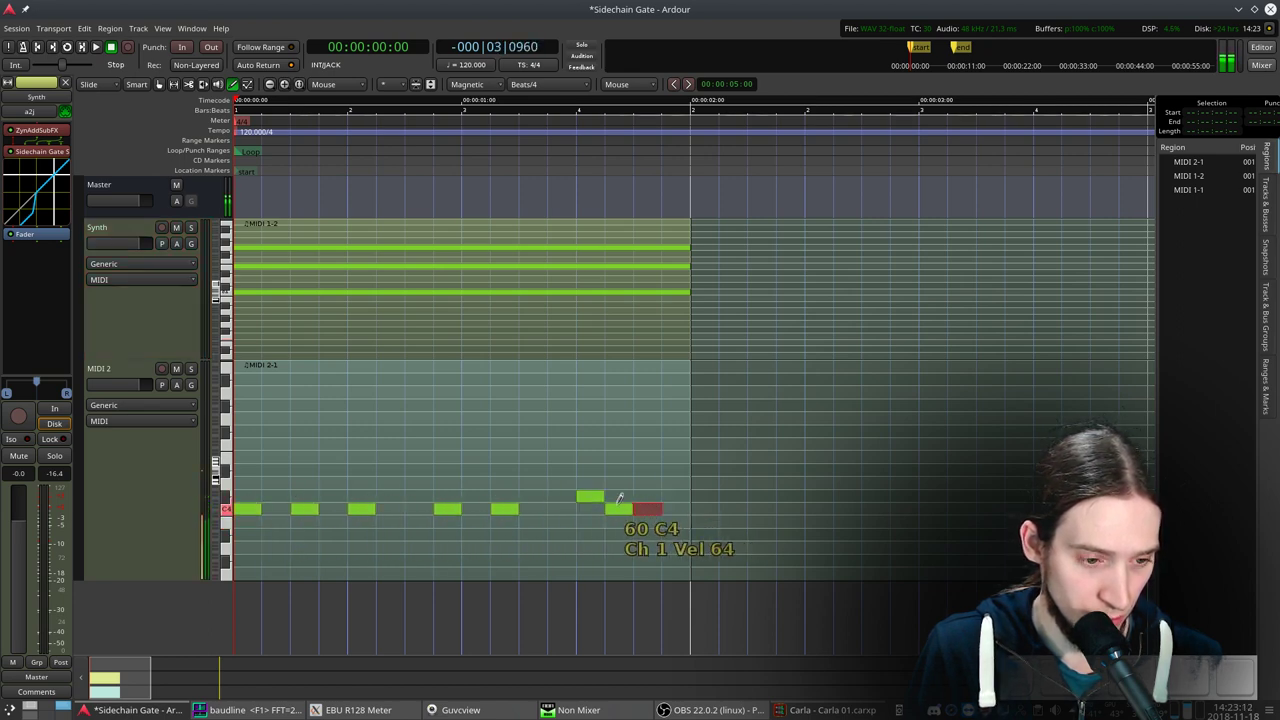
{"action": "left_click_drag", "start_coordinate": [590, 497], "coordinate": [592, 509]}
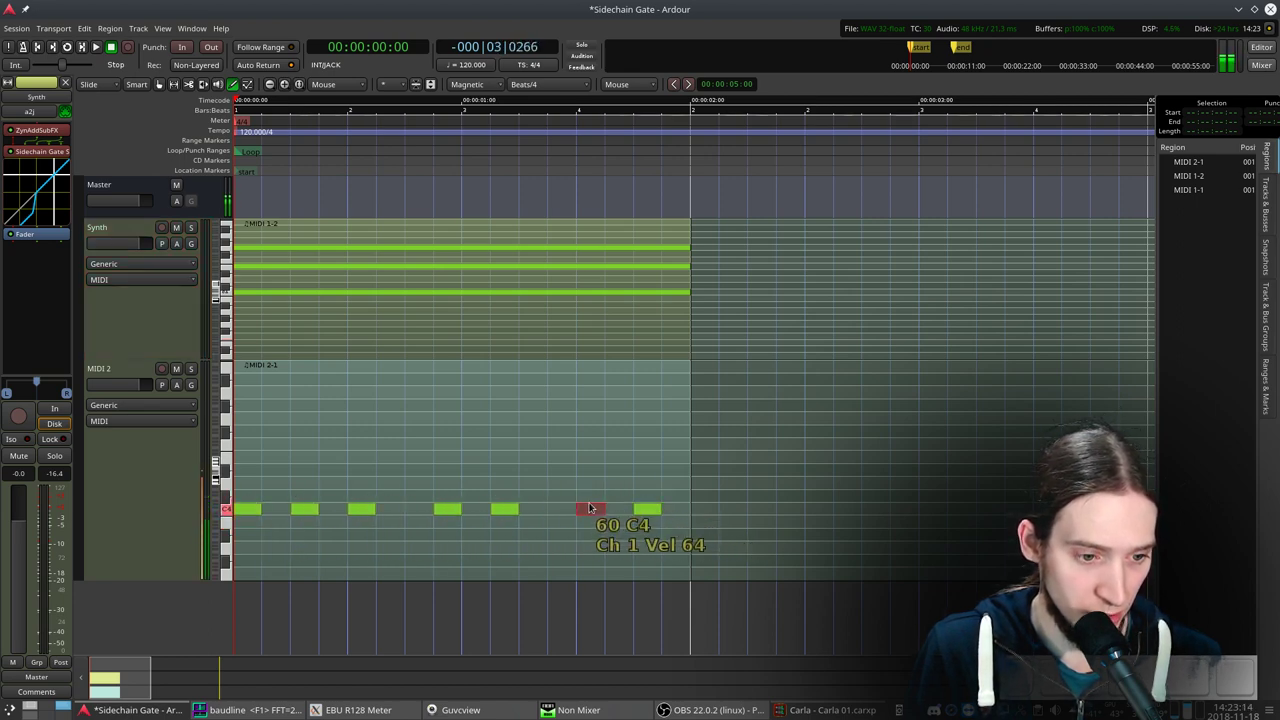
Solo the MIDI 2 track and play back its note pattern from the session start
{"action": "left_click", "coordinate": [193, 378]}
{"action": "key", "text": "space"}
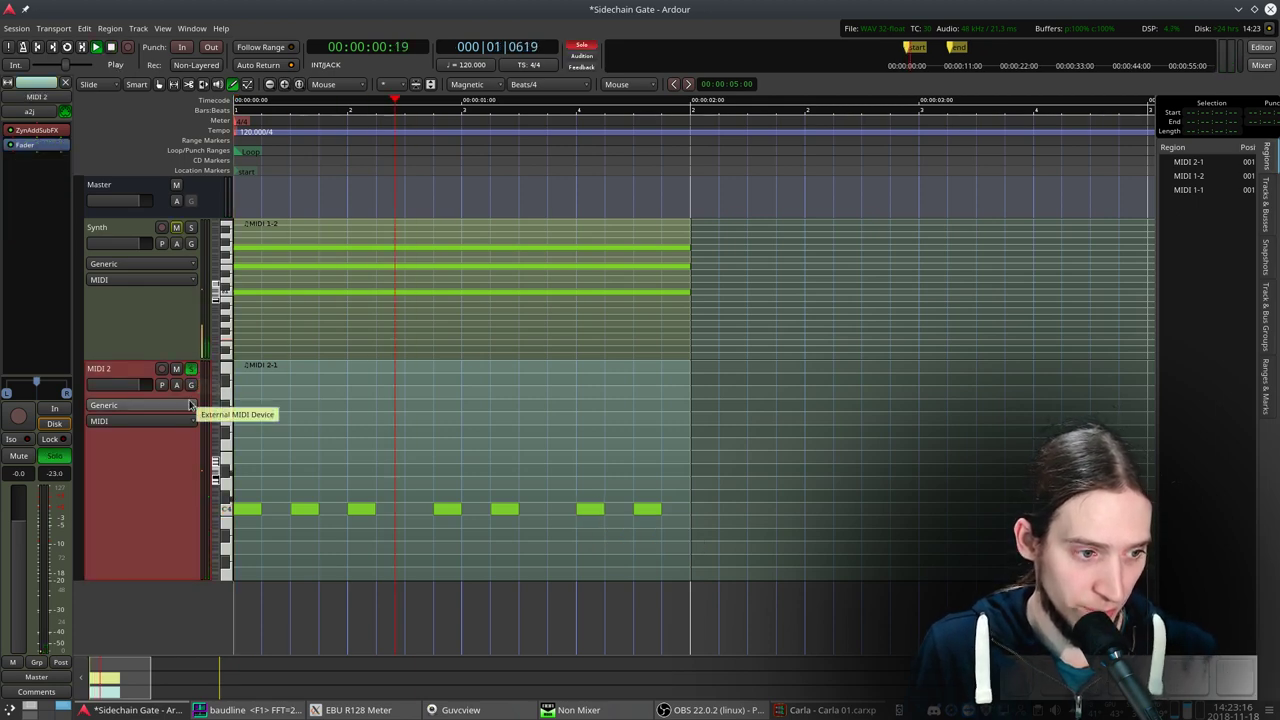
{"action": "key", "text": "space"}
{"action": "key", "text": "space"}
{"action": "key", "text": "space"}
Set the loop range to the MIDI 2-1 region and start loop playback
{"action": "left_click", "coordinate": [305, 457]}
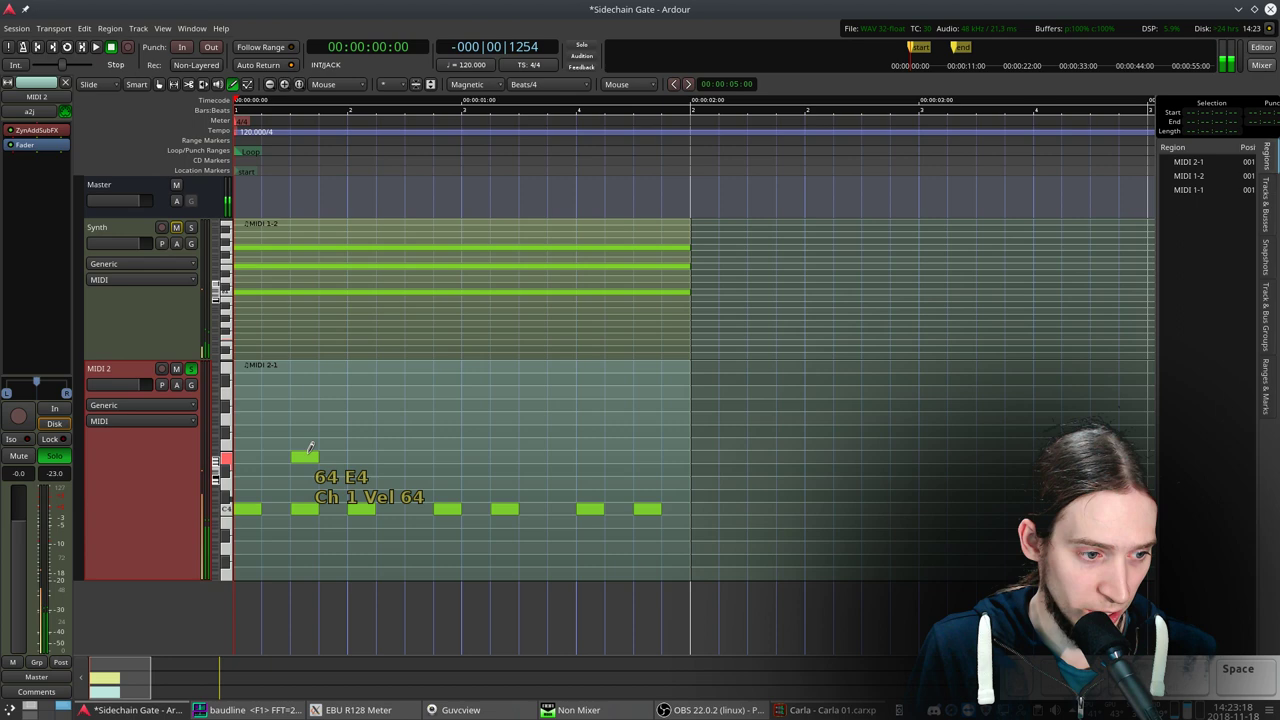
{"action": "key", "text": "g"}
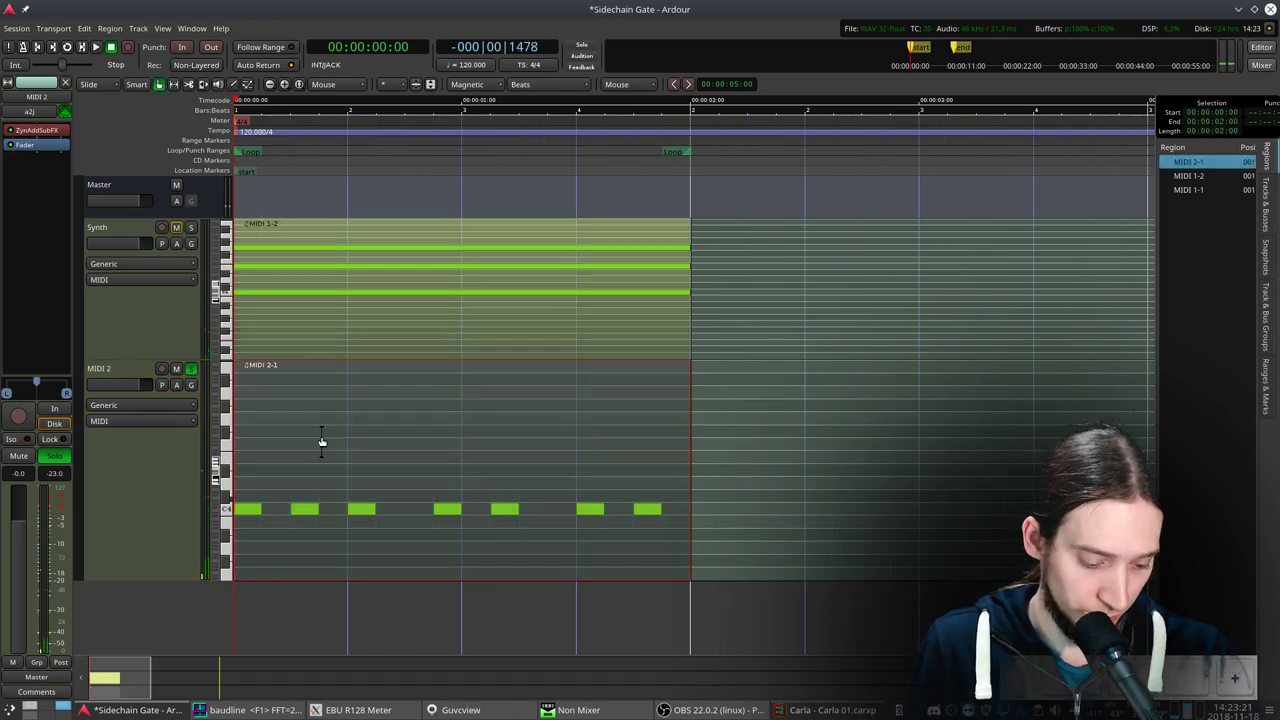
{"action": "key", "text": "space"}
{"action": "left_click", "coordinate": [170, 458]}
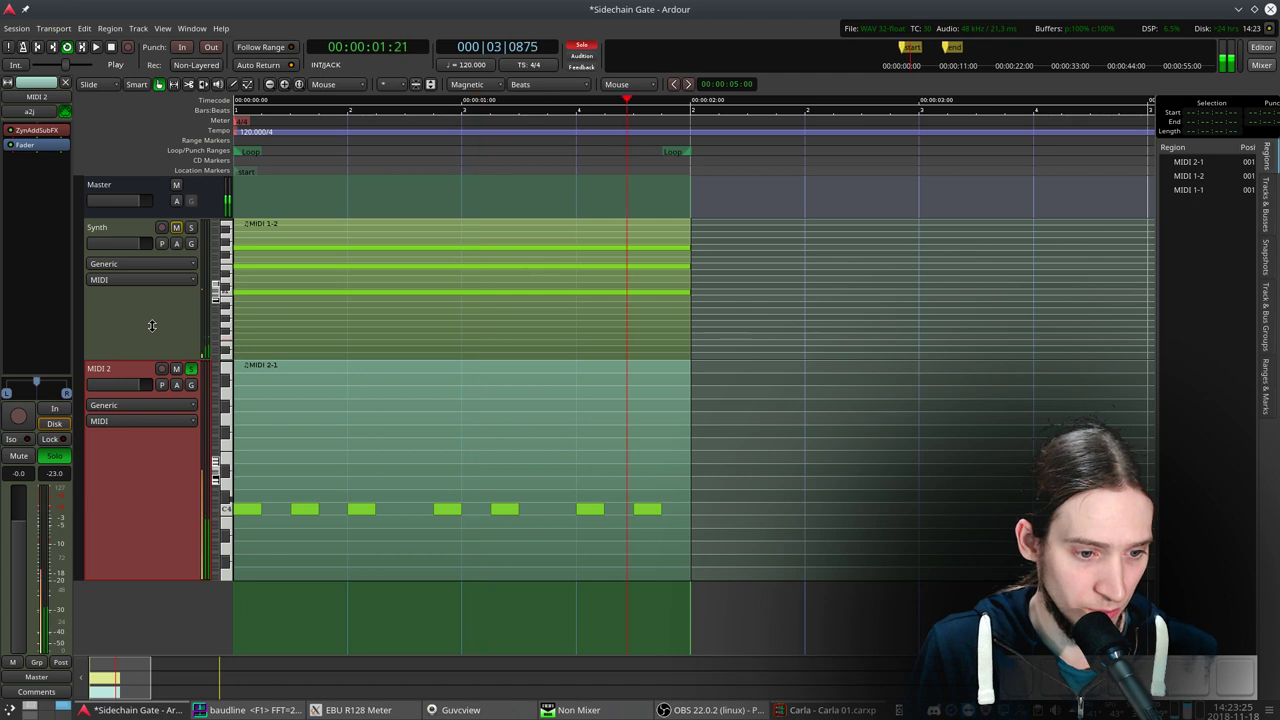
Open the Synth track's Sidechain Gate Stereo pin configuration, enable the sidechain and pick MIDI 2 as its source
{"action": "left_click", "coordinate": [152, 325]}
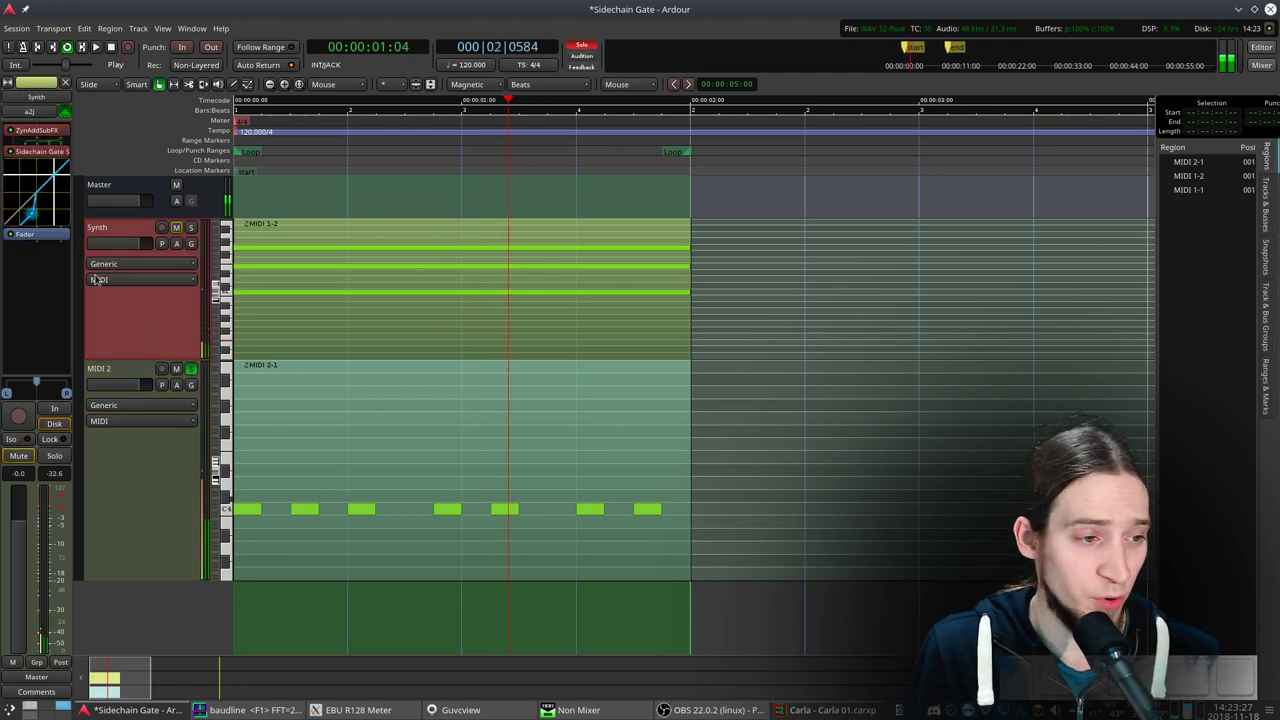
{"action": "double_click", "coordinate": [44, 151]}
{"action": "left_click_drag", "start_coordinate": [233, 8], "coordinate": [651, 102]}
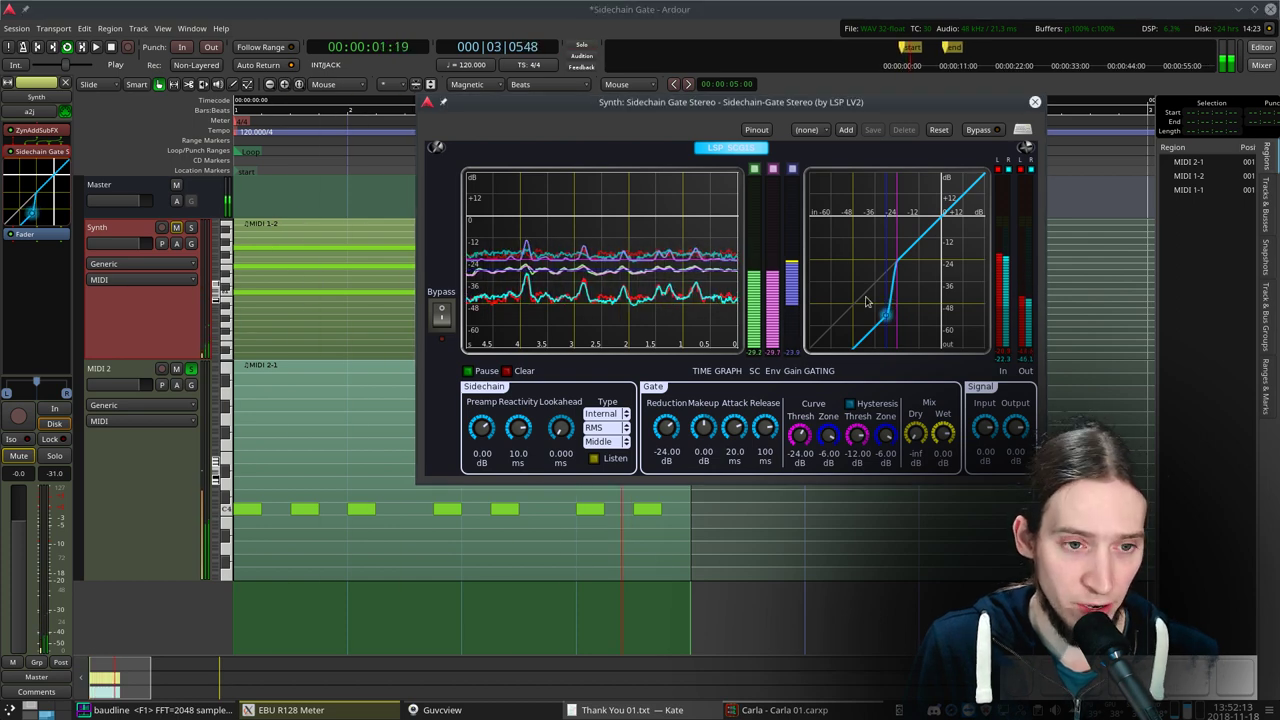
{"action": "left_click", "coordinate": [756, 129]}
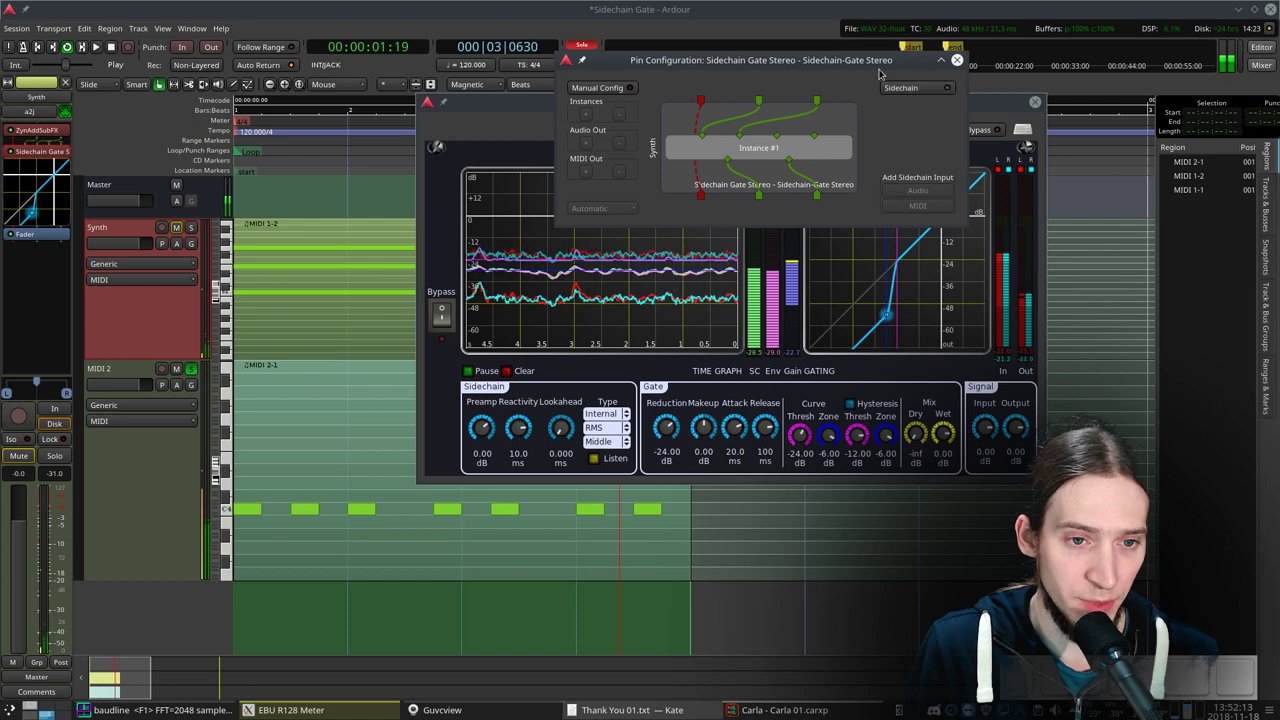
{"action": "left_click_drag", "start_coordinate": [880, 68], "coordinate": [717, 148]}
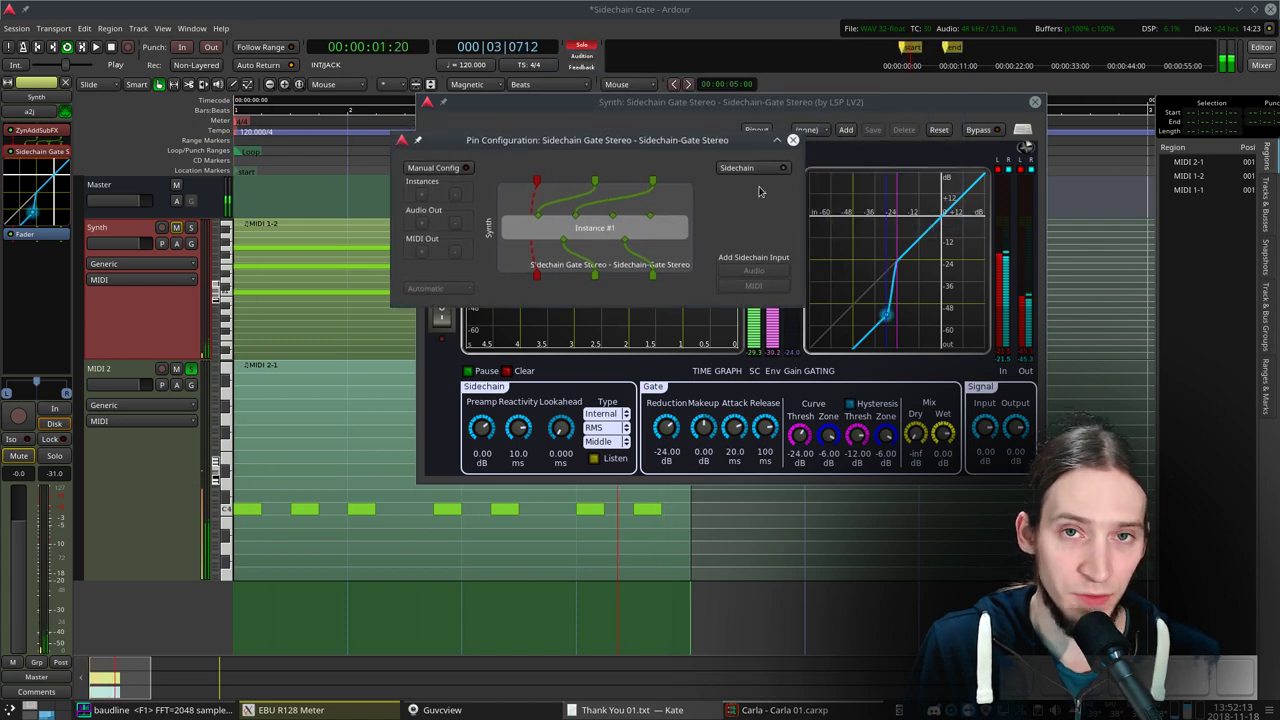
{"action": "left_click", "coordinate": [750, 168]}
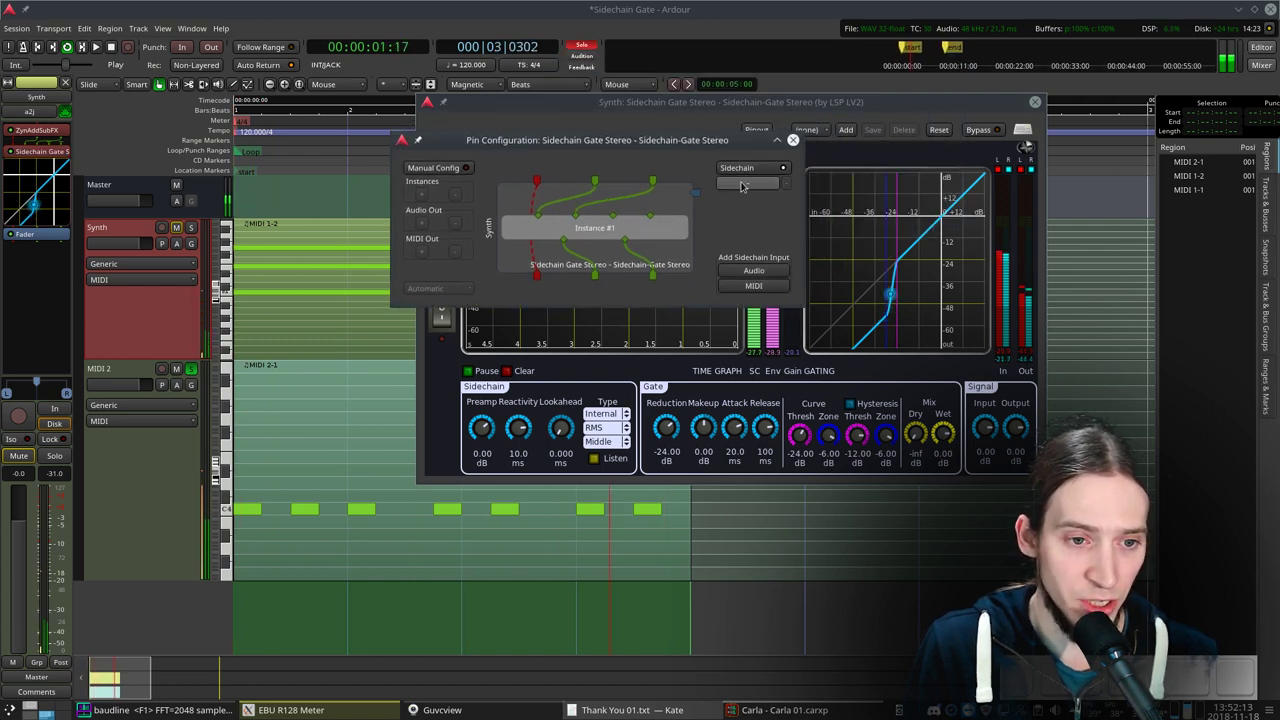
{"action": "left_click", "coordinate": [742, 186]}
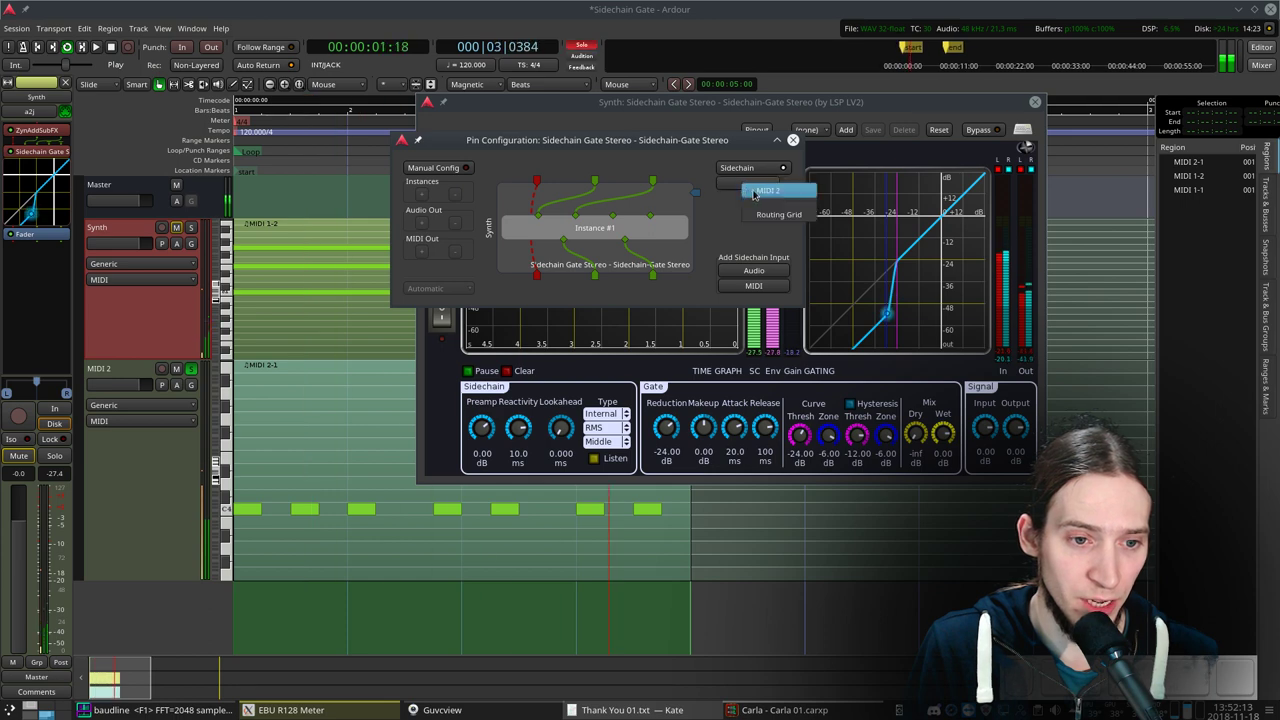
{"action": "left_click", "coordinate": [757, 191]}
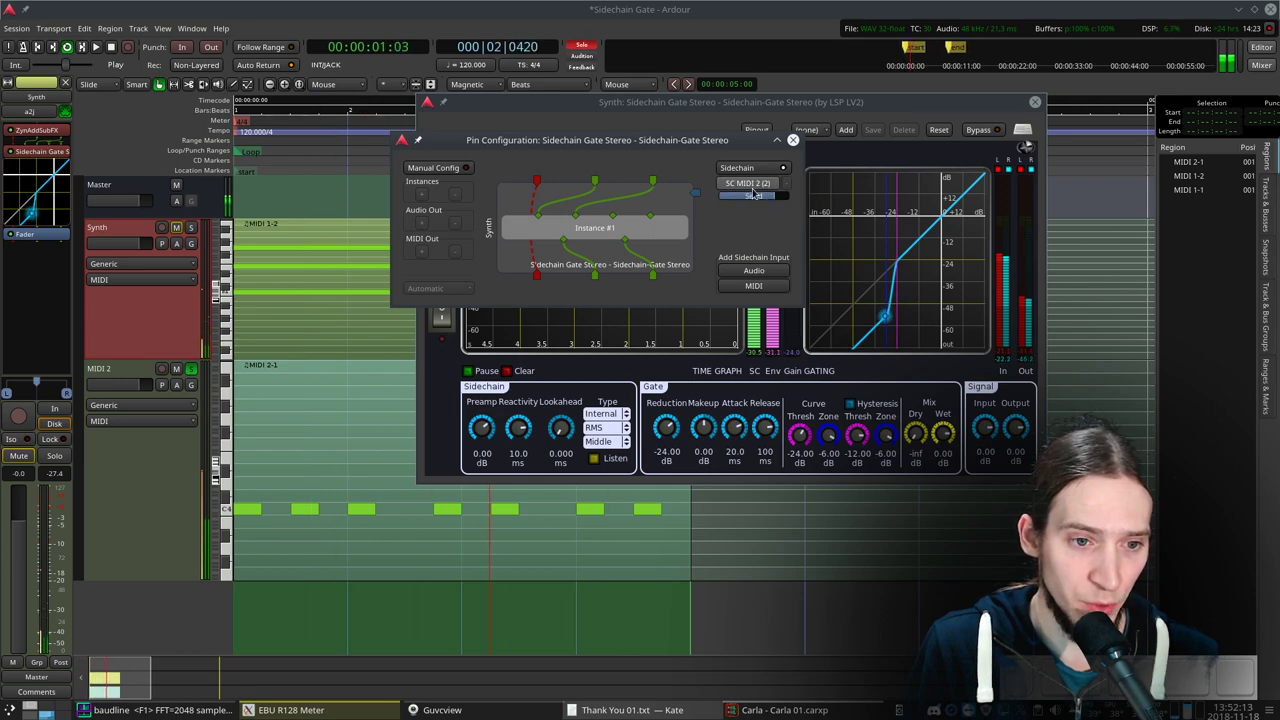
Rename the MIDI 2 track to Gate Trigger and save the session
{"action": "left_click", "coordinate": [125, 390]}
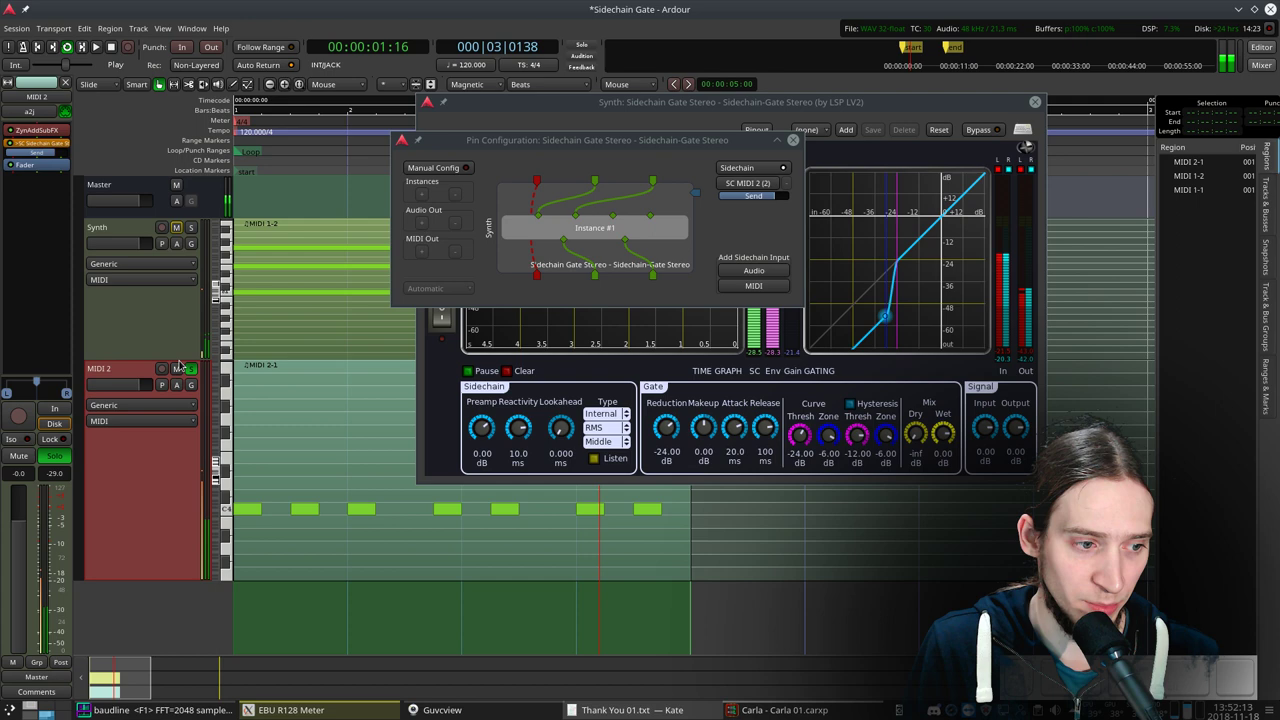
{"action": "double_click", "coordinate": [140, 368]}
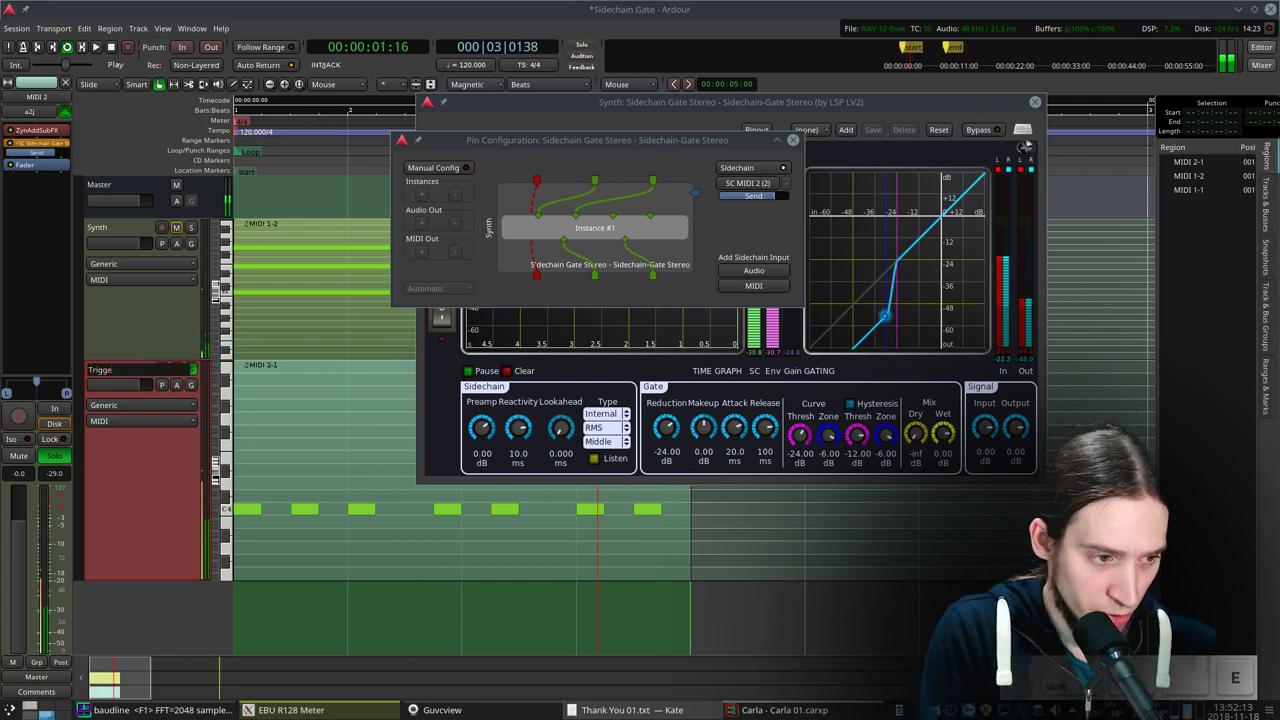
{"action": "type", "text": "Gate Trigger"}
{"action": "key", "text": "Return"}
{"action": "key", "text": "ctrl+s"}
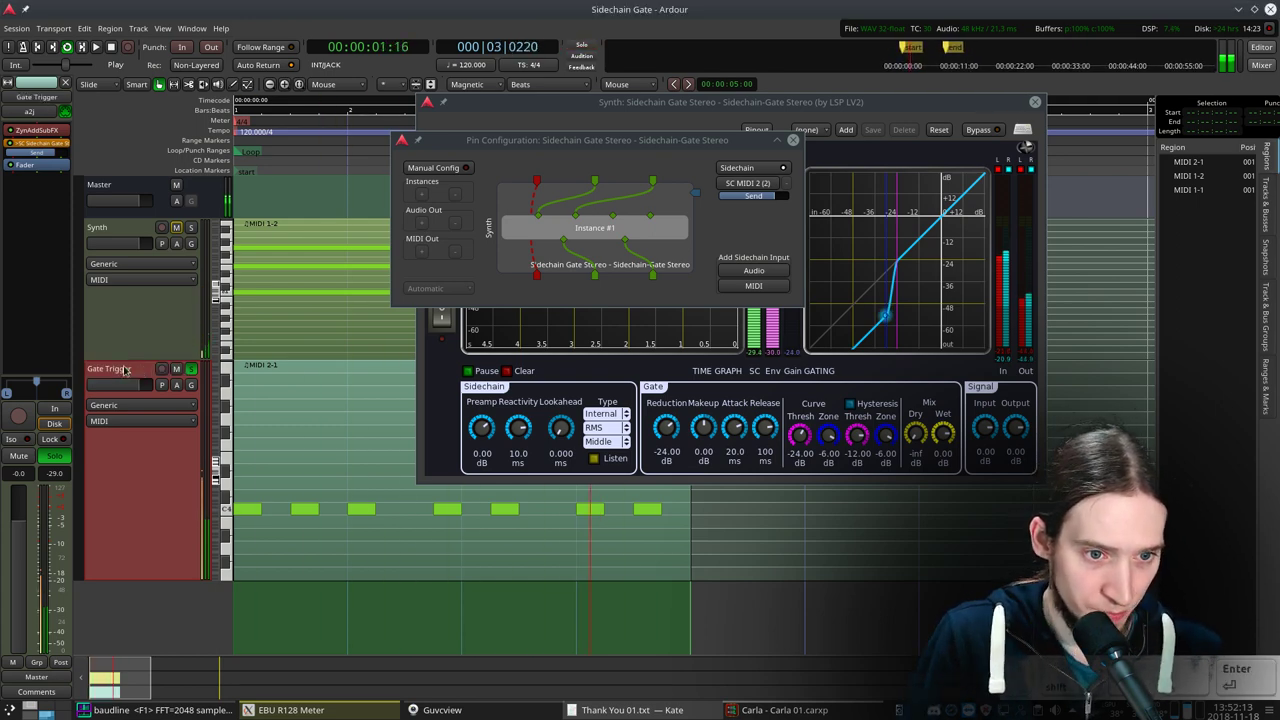
Disconnect the gate's current sidechain source and reconnect the sidechain input to the Gate Trigger track
{"action": "left_click", "coordinate": [742, 185]}
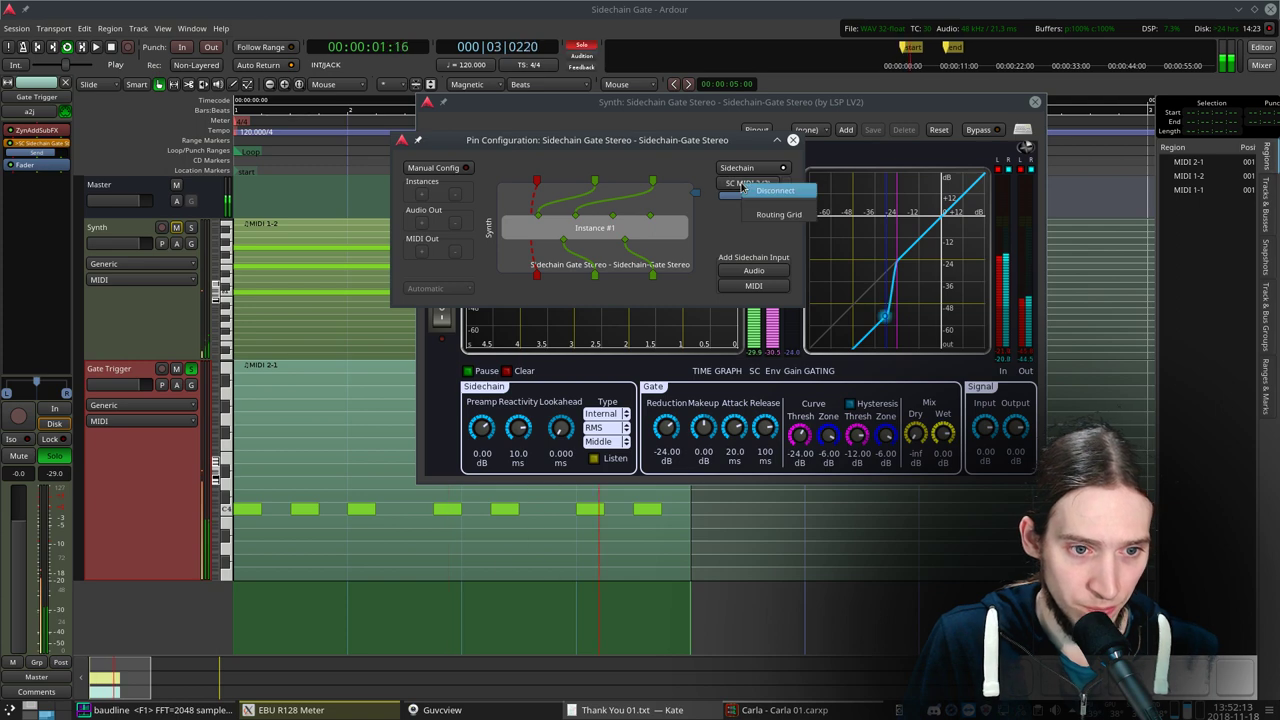
{"action": "left_click", "coordinate": [744, 188]}
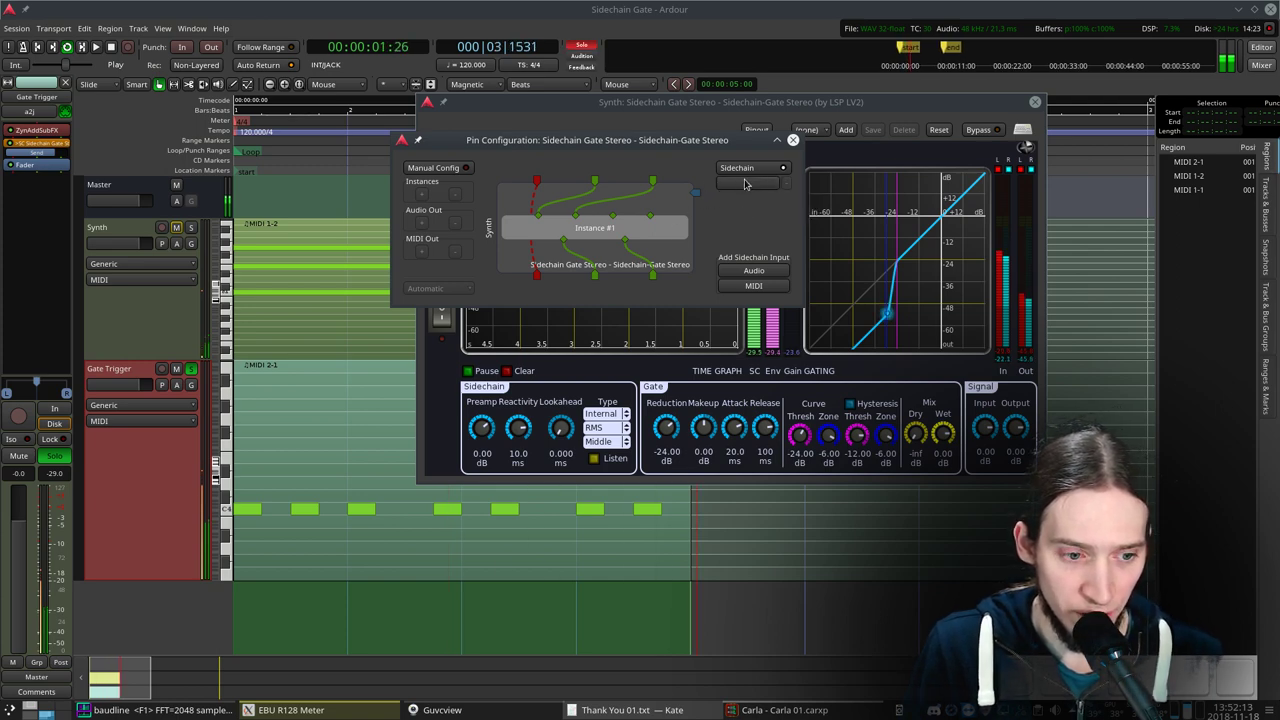
{"action": "left_click", "coordinate": [744, 183]}
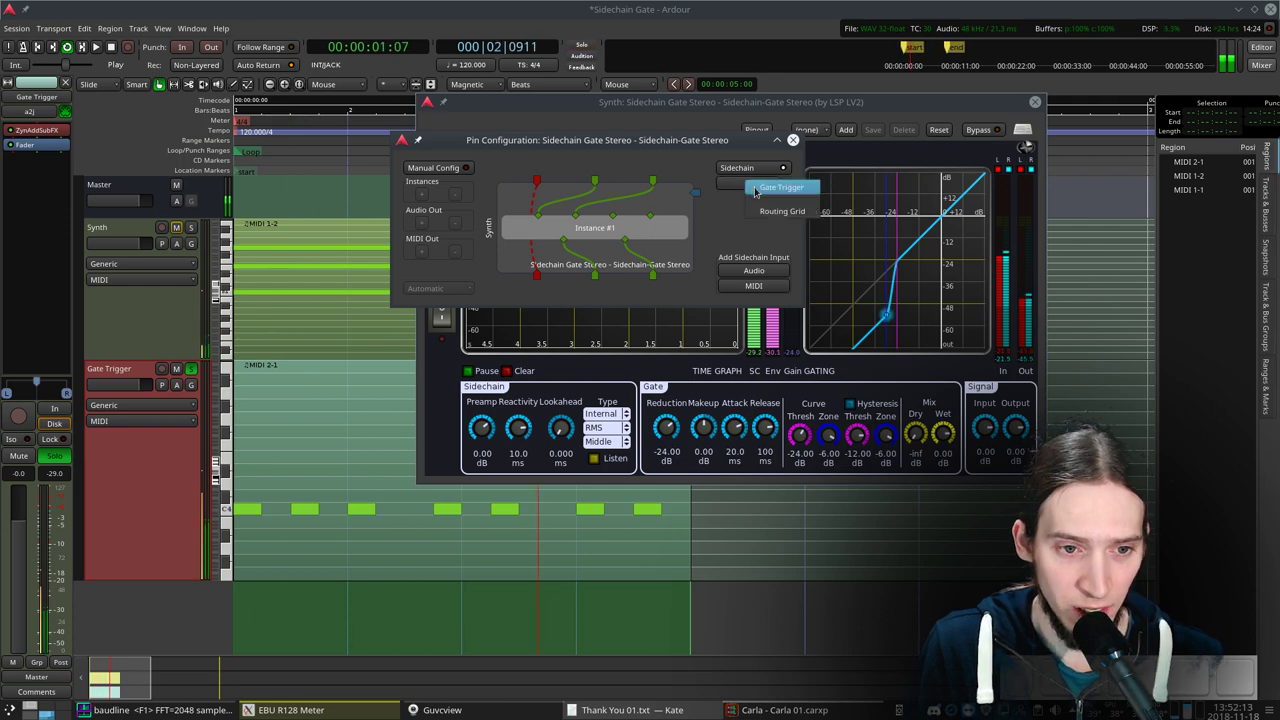
{"action": "left_click", "coordinate": [757, 189]}
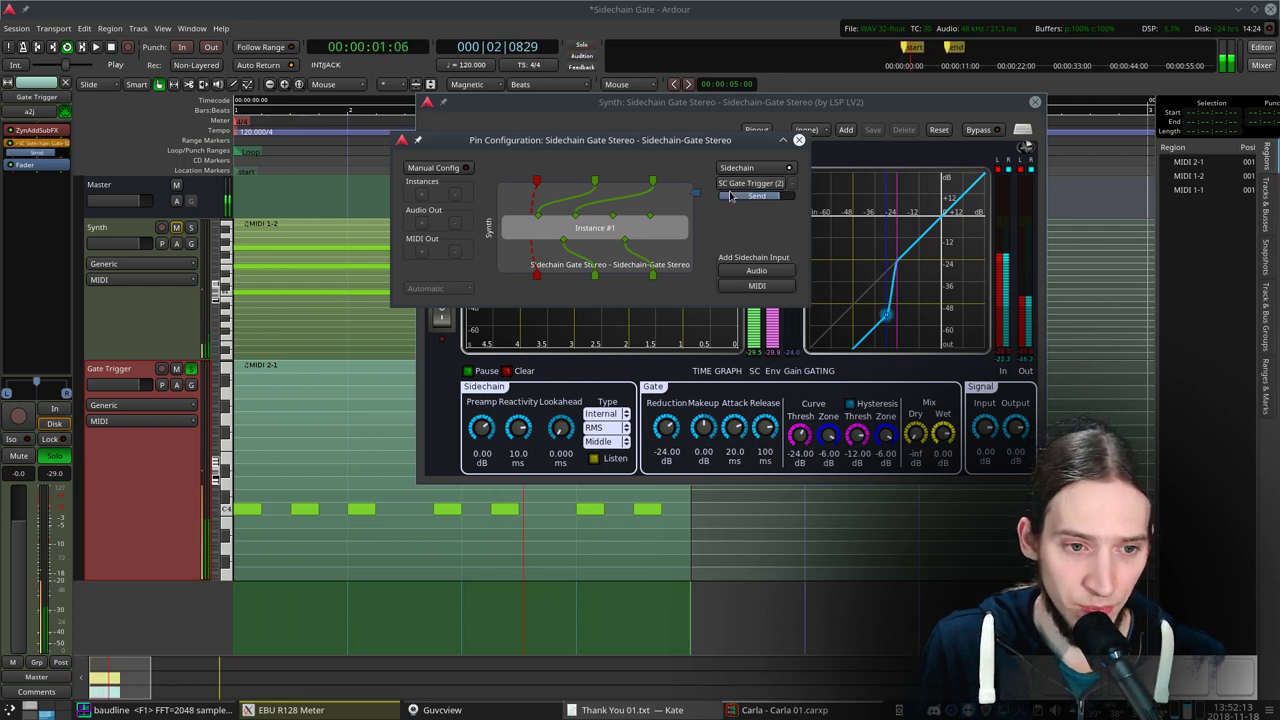
Wire the sidechain pin to the gate's third and fourth inputs and set the sidechain type to External
{"action": "left_click_drag", "start_coordinate": [700, 199], "coordinate": [650, 216]}
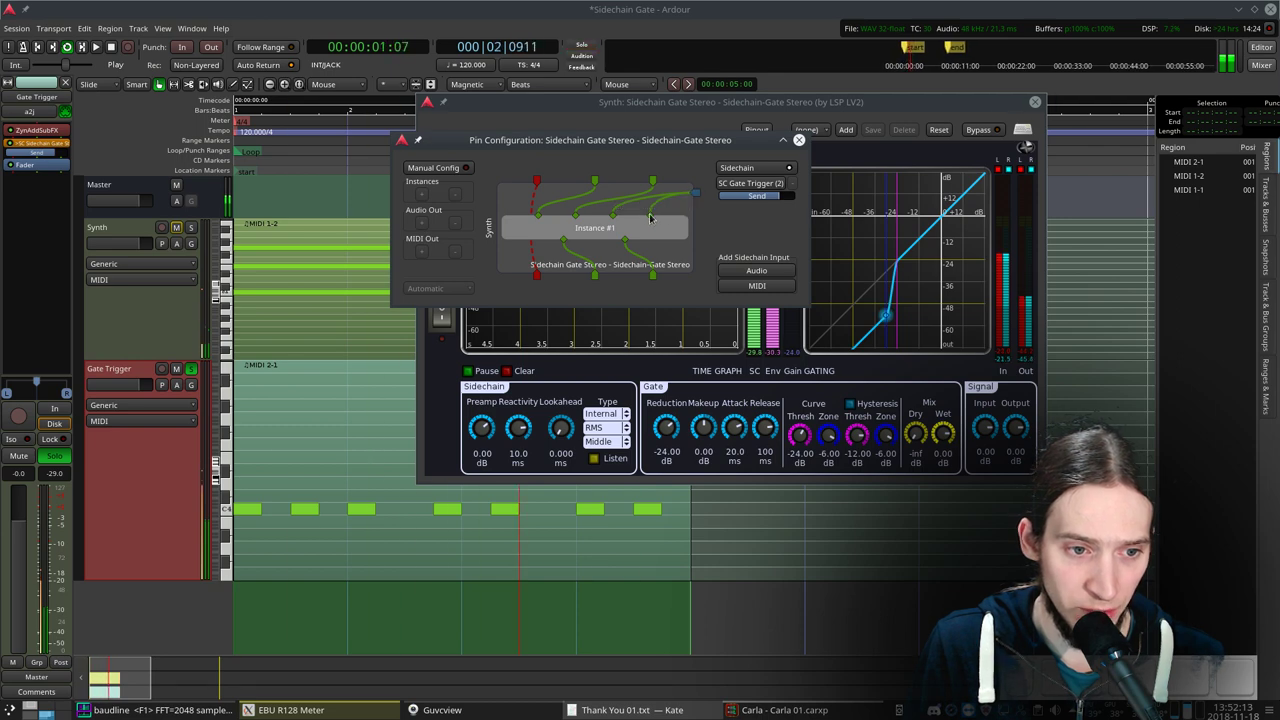
{"action": "left_click", "coordinate": [799, 140]}
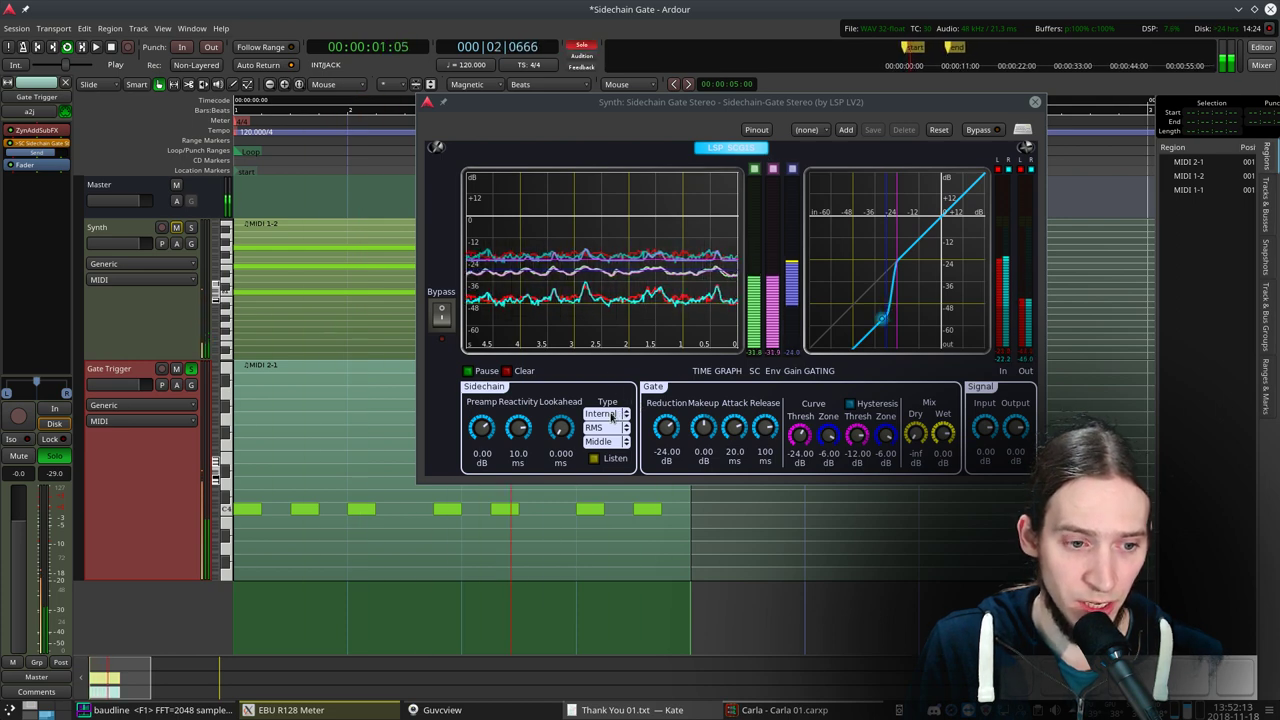
{"action": "left_click", "coordinate": [619, 415]}
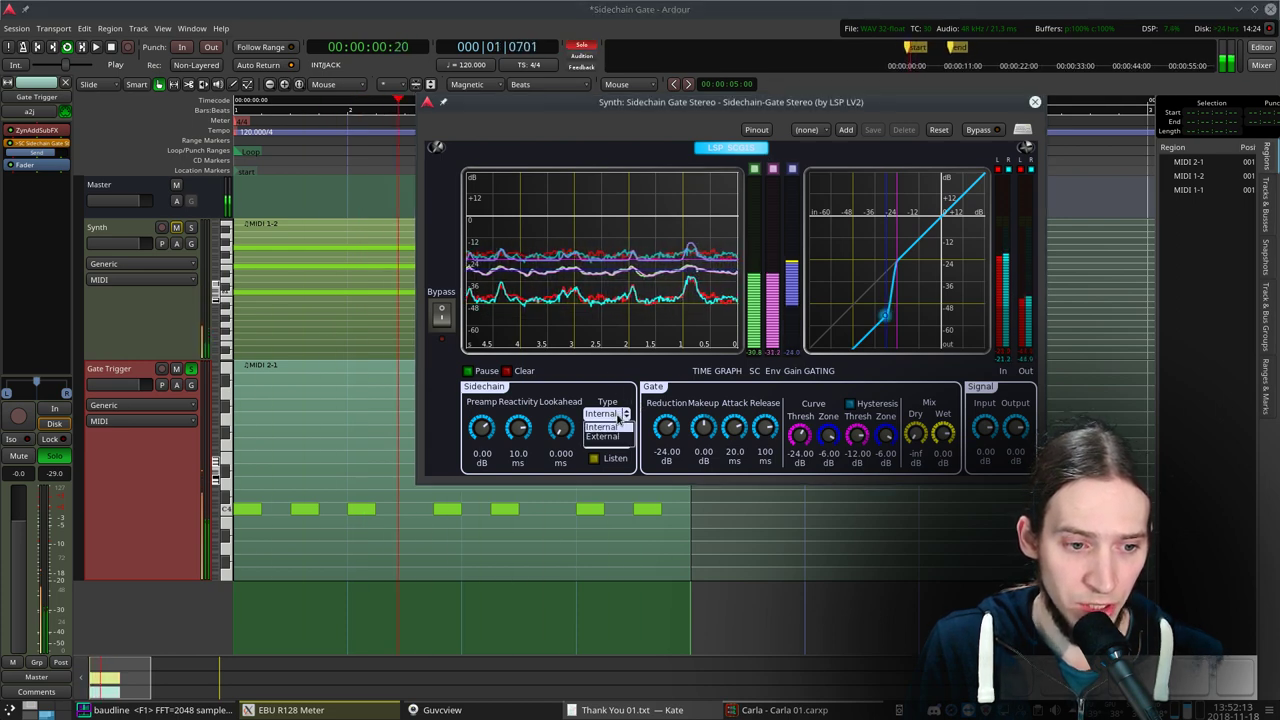
{"action": "left_click", "coordinate": [603, 437]}
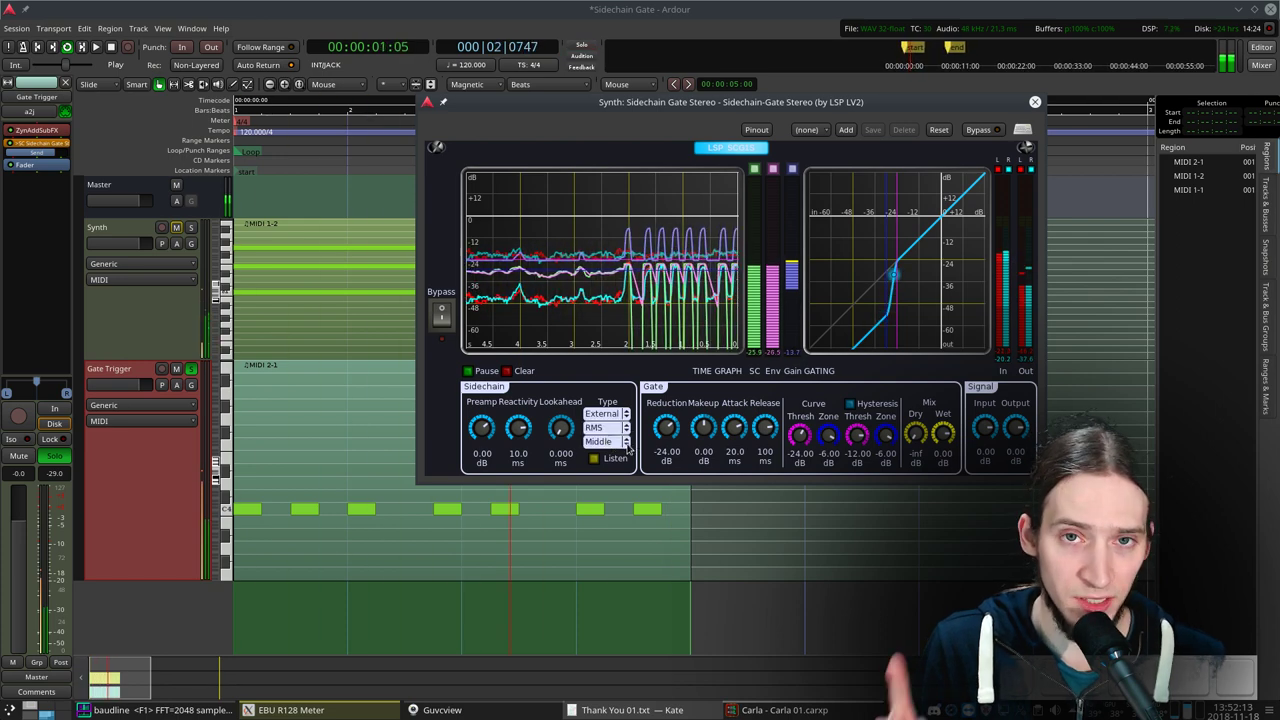
Turn off solo on the Gate Trigger track and mute that track
{"action": "left_click", "coordinate": [285, 383]}
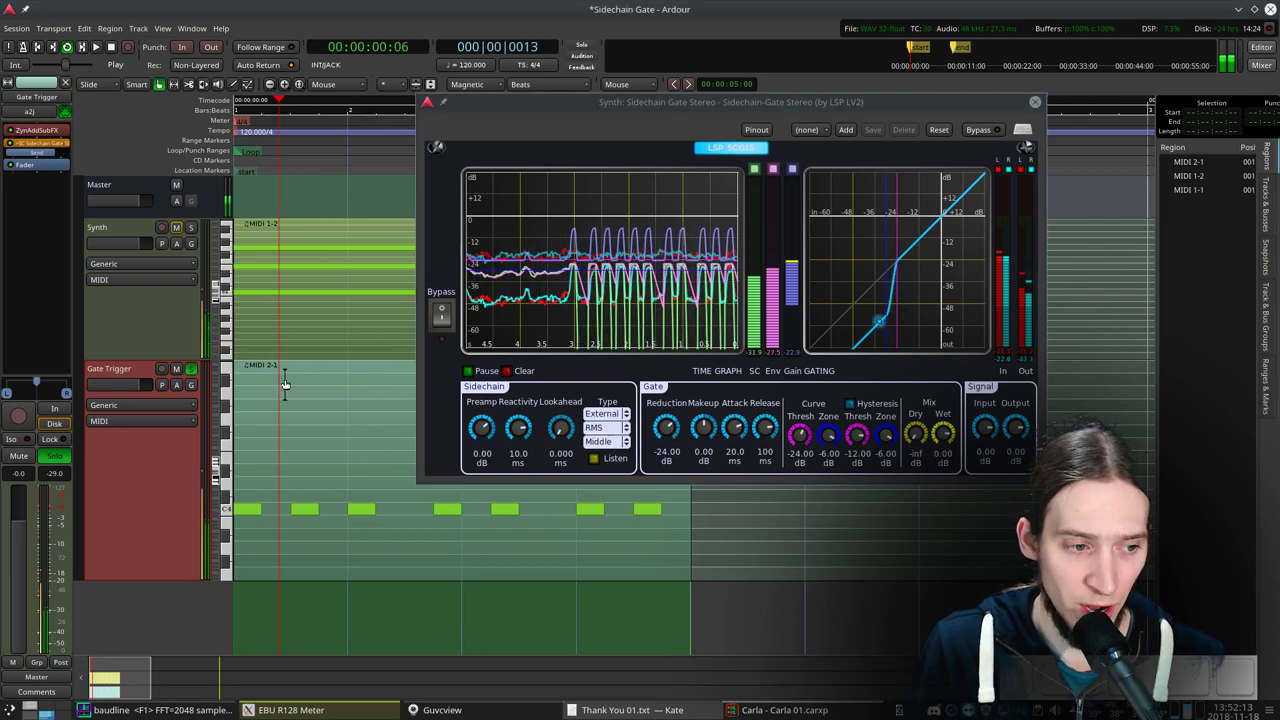
{"action": "left_click", "coordinate": [176, 370]}
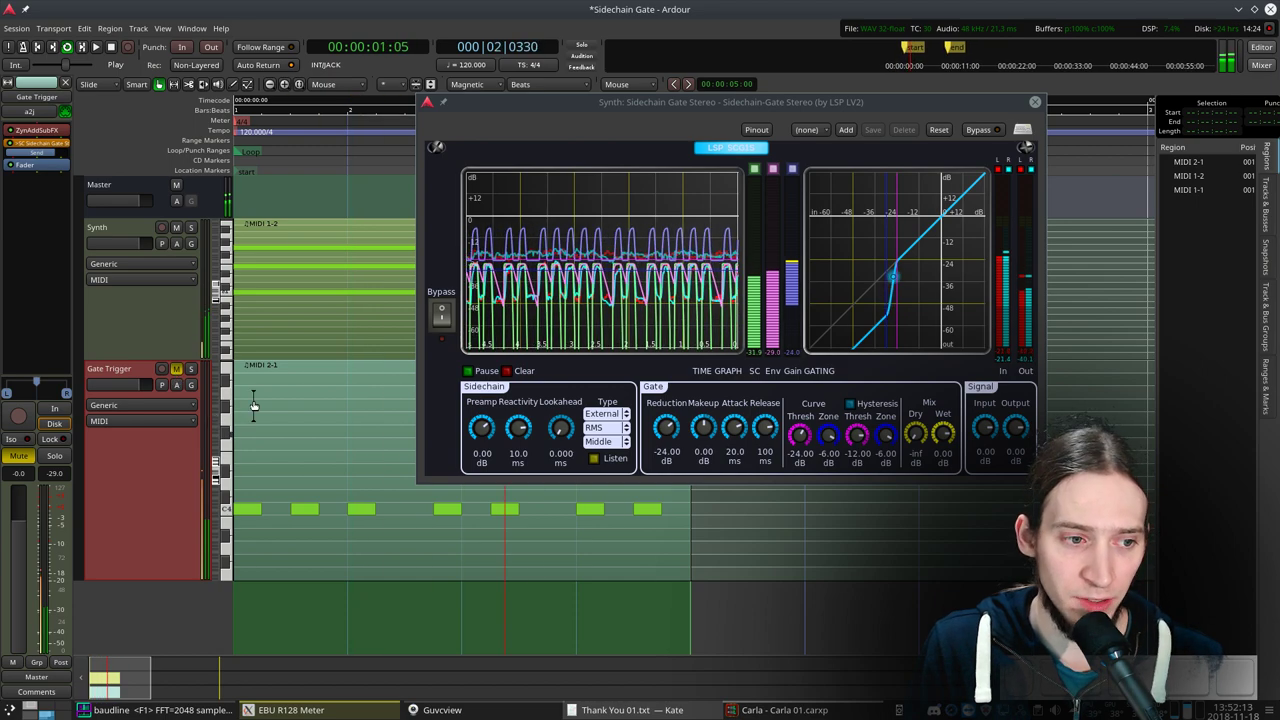
{"action": "scroll", "coordinate": [254, 405], "scroll_direction": "down", "scroll_amount": 3}
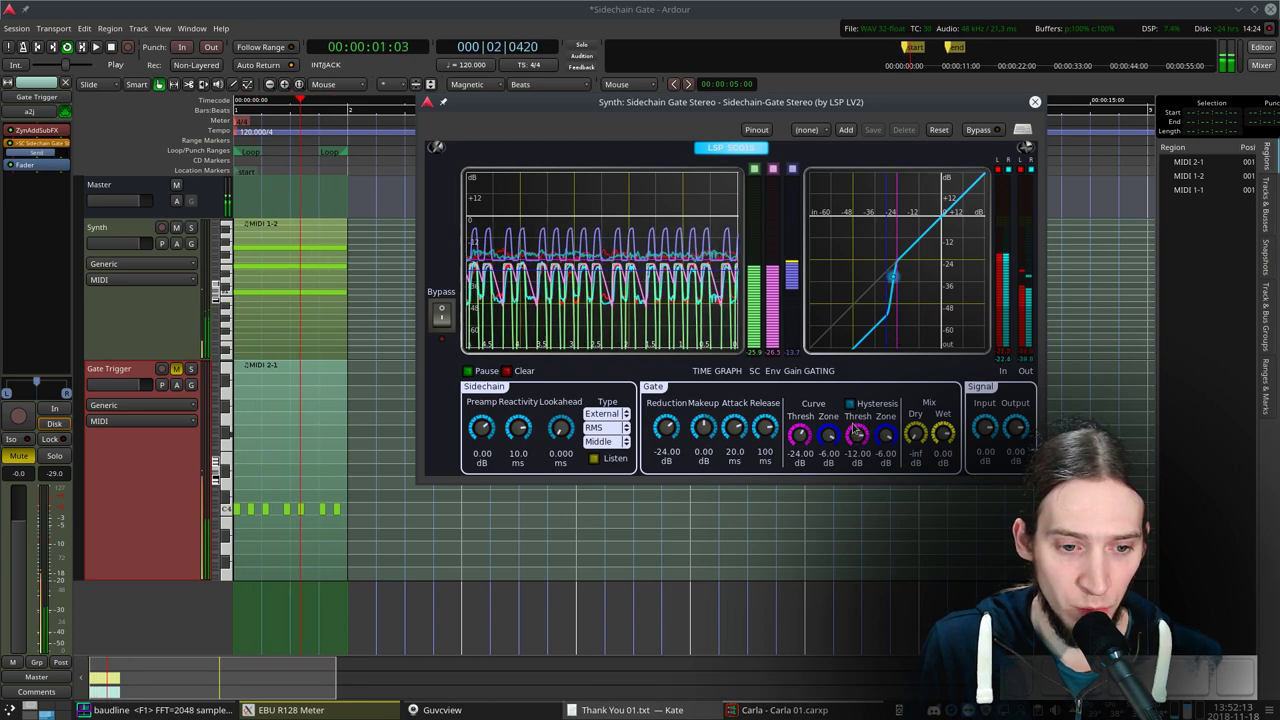
Set the gate's hysteresis threshold to -15.81 dB, curve threshold to -31.20 dB, curve zone to -0.42 dB and reduction to -72.04 dB
{"action": "left_click_drag", "start_coordinate": [851, 437], "coordinate": [857, 440]}
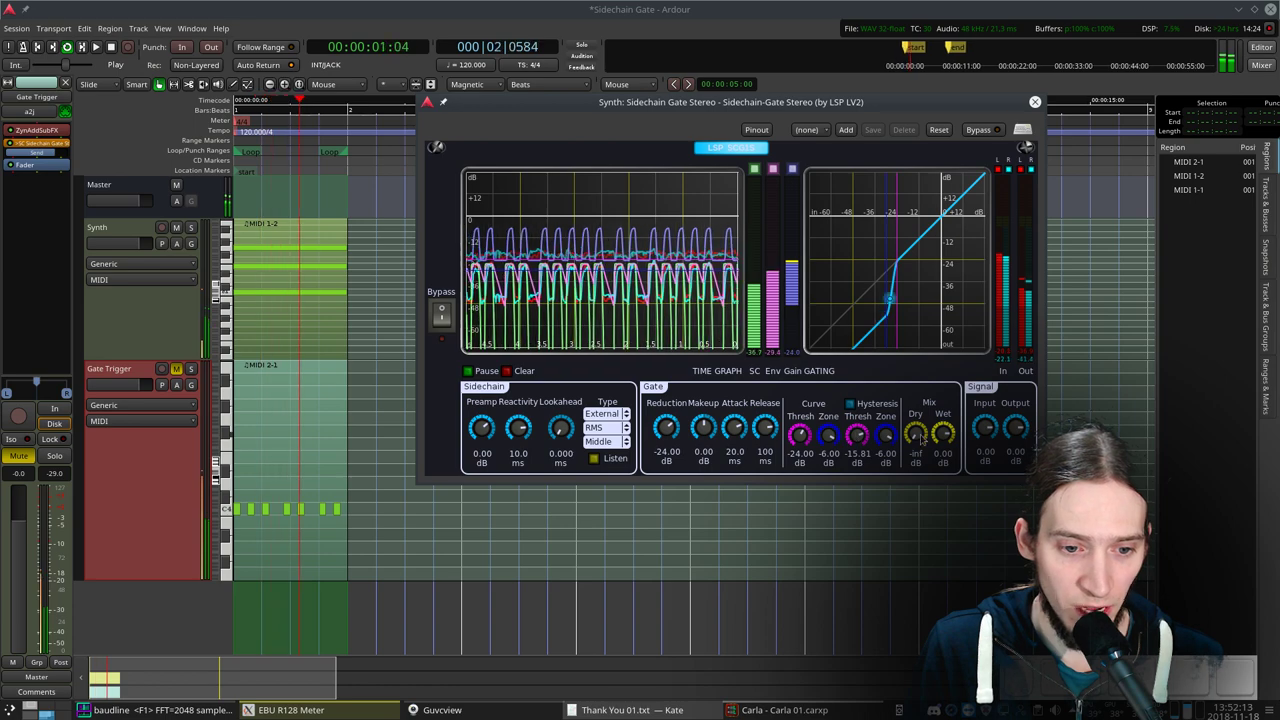
{"action": "mouse_move", "coordinate": [806, 437]}
{"action": "left_mouse_down"}
{"action": "mouse_move", "coordinate": [809, 450]}
{"action": "mouse_move", "coordinate": [823, 431]}
{"action": "left_mouse_up"}
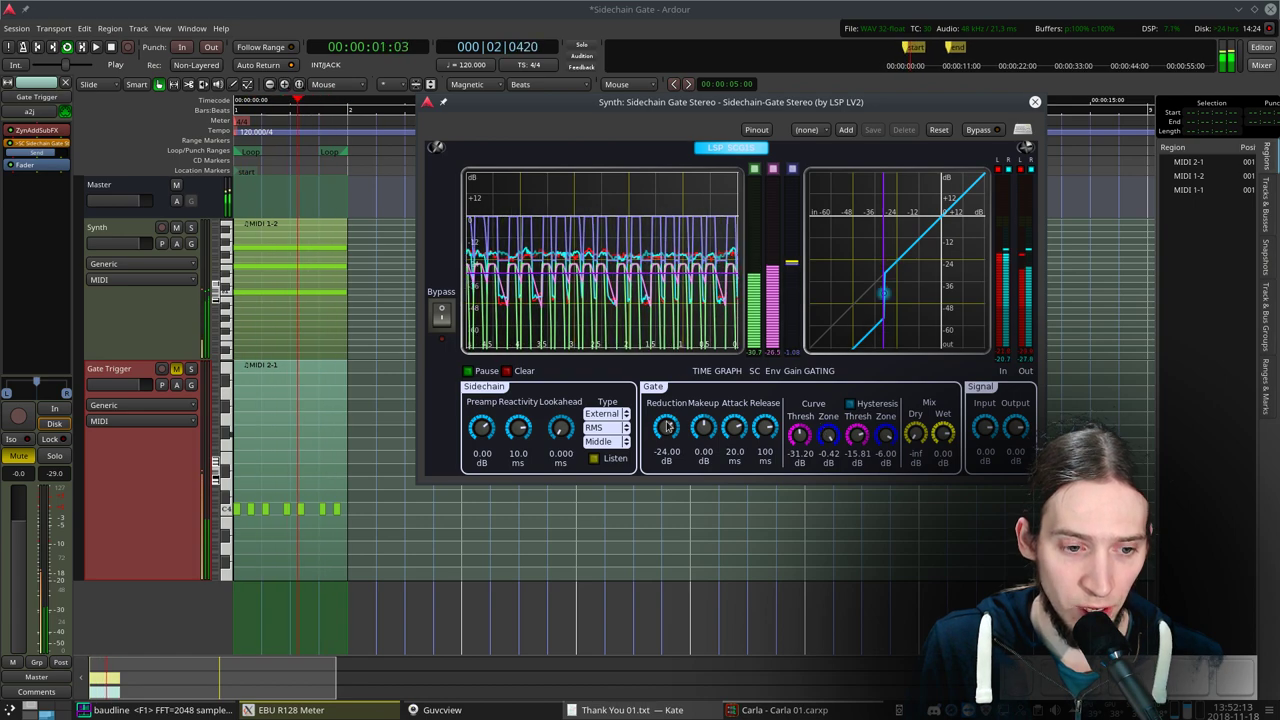
{"action": "left_click_drag", "start_coordinate": [676, 432], "coordinate": [679, 517]}
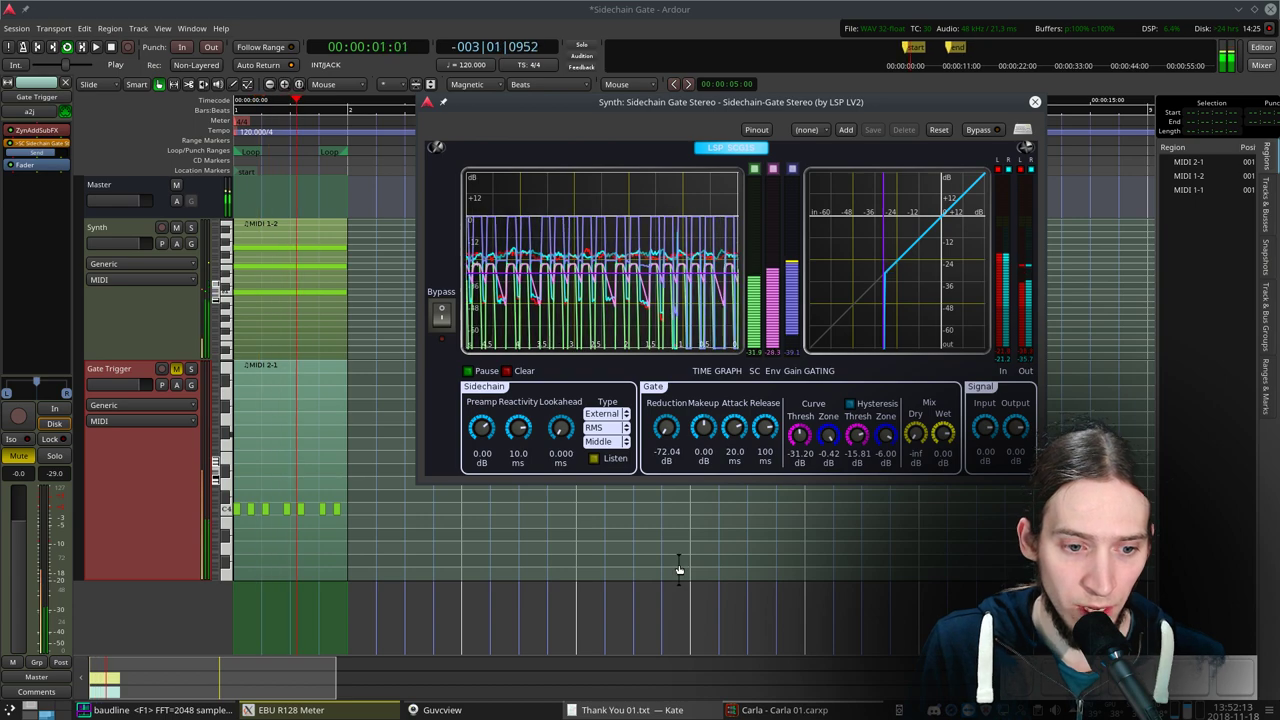
Set the gate's attack and release to 0 ms and stop the loop playback
{"action": "left_click_drag", "start_coordinate": [743, 428], "coordinate": [771, 476]}
{"action": "left_click_drag", "start_coordinate": [768, 431], "coordinate": [729, 630]}
{"action": "left_click_drag", "start_coordinate": [736, 430], "coordinate": [706, 656]}
{"action": "left_click_drag", "start_coordinate": [766, 430], "coordinate": [752, 630]}
{"action": "key", "text": "space"}
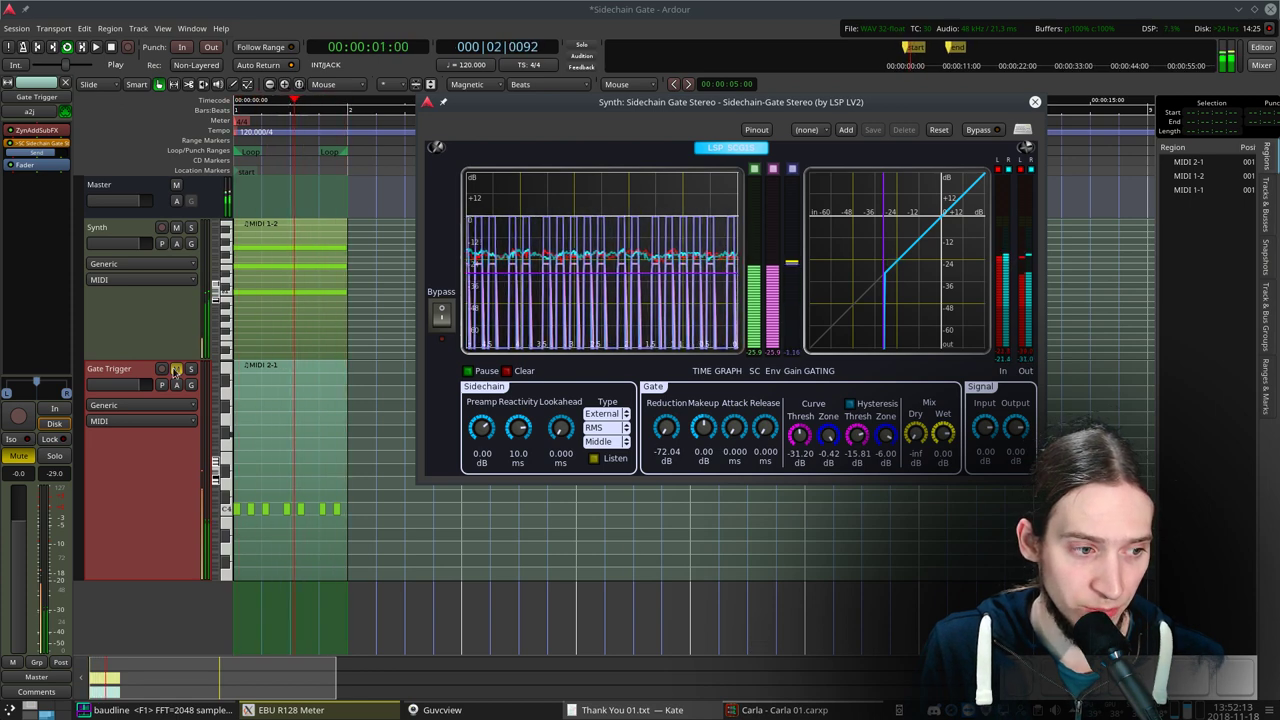
{"action": "key", "text": "space"}
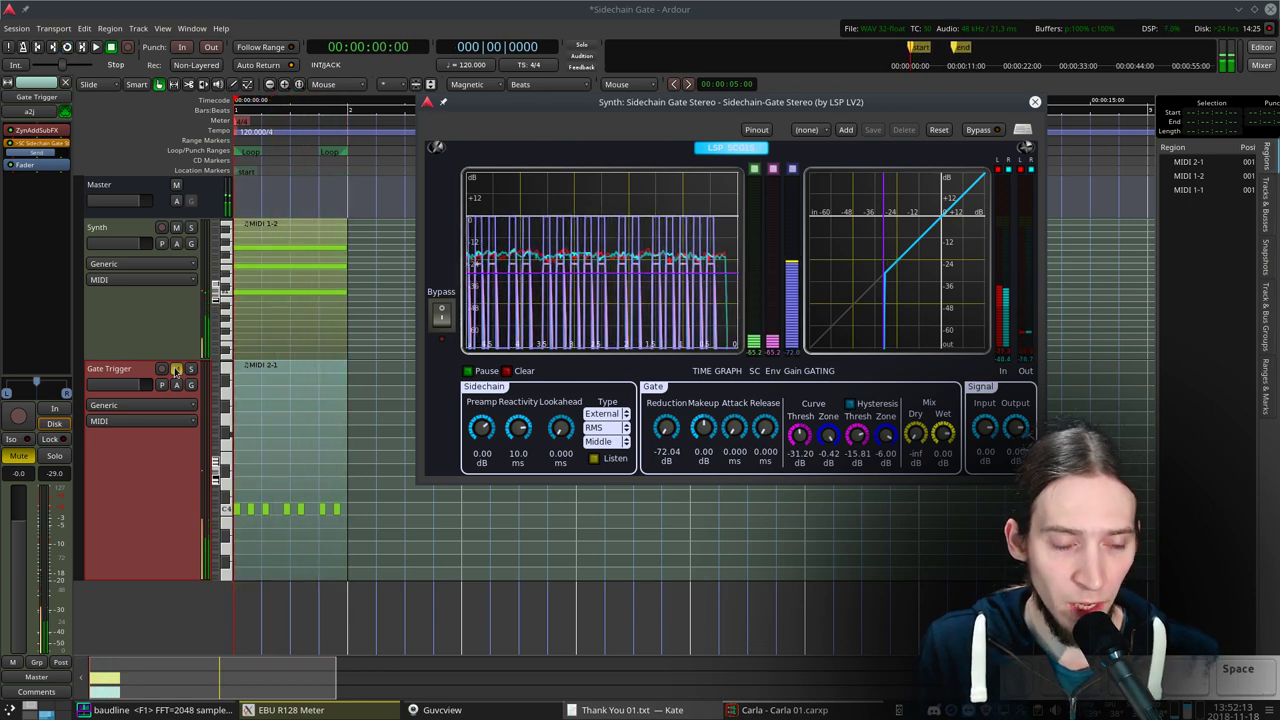
Unmute and solo the Gate Trigger track and open the additive synth settings of its ZynAddSubFX instrument
{"action": "left_click", "coordinate": [176, 370]}
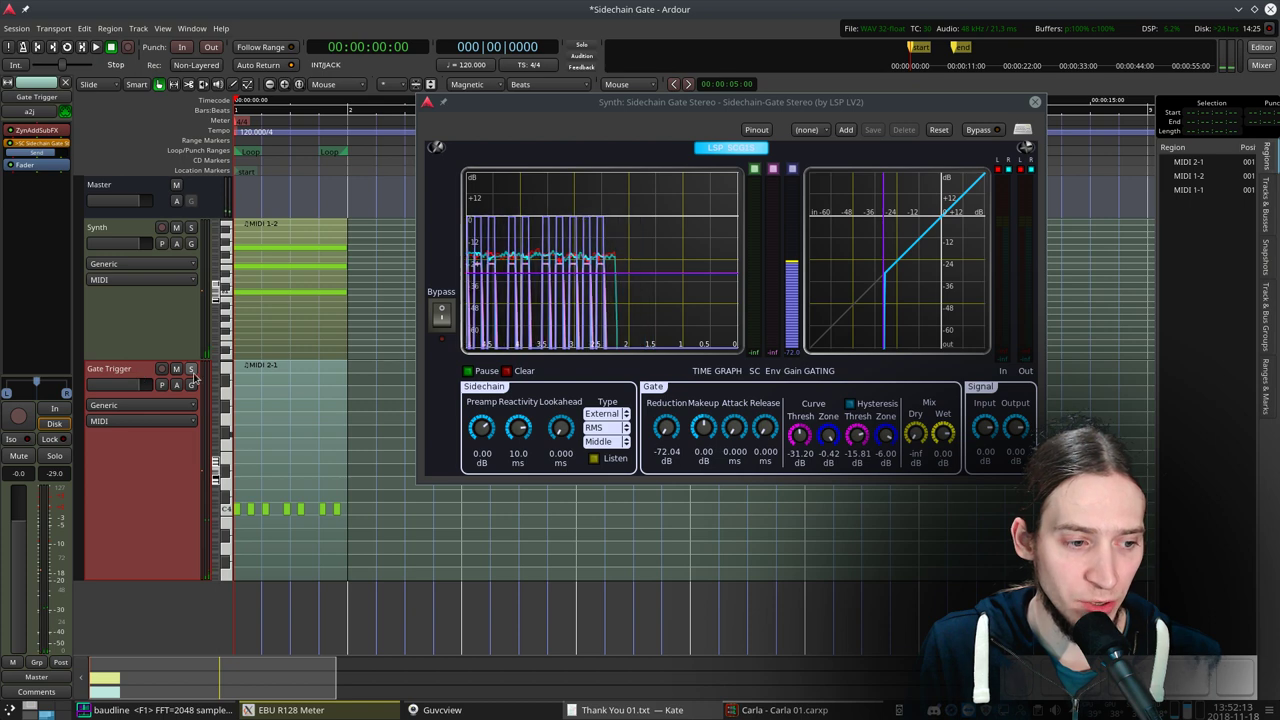
{"action": "double_click", "coordinate": [40, 130]}
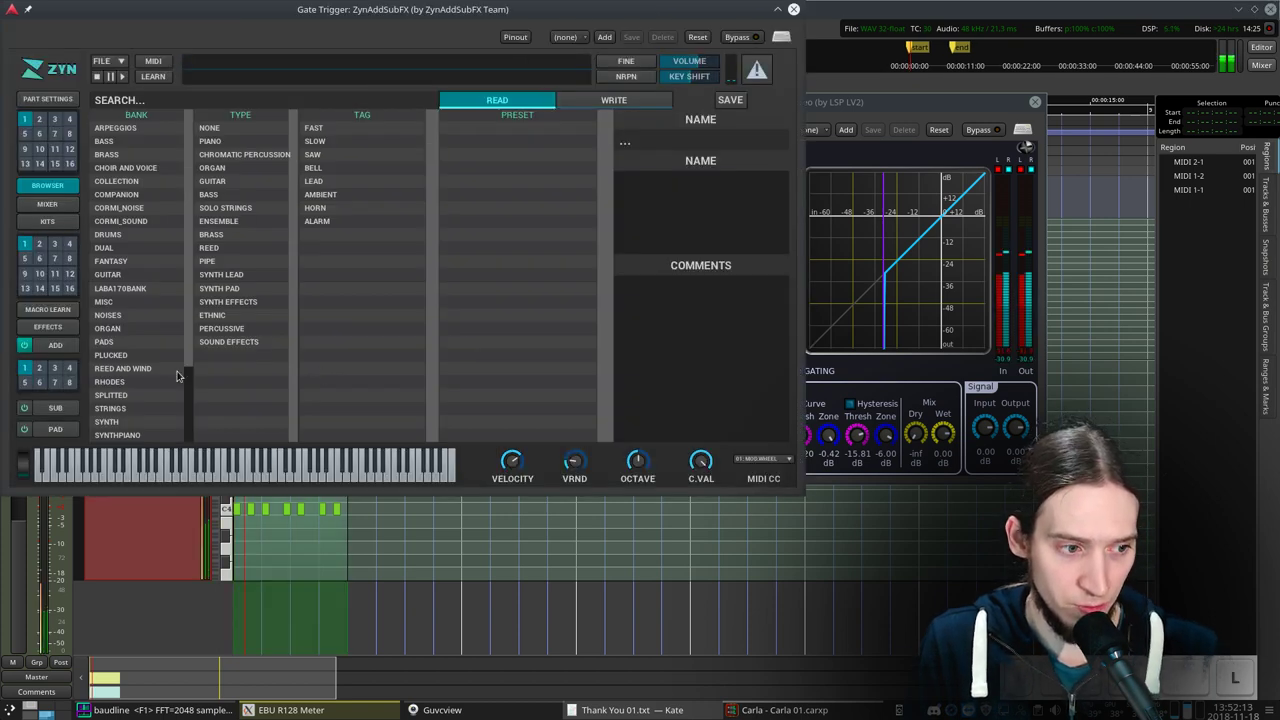
{"action": "left_click", "coordinate": [55, 344]}
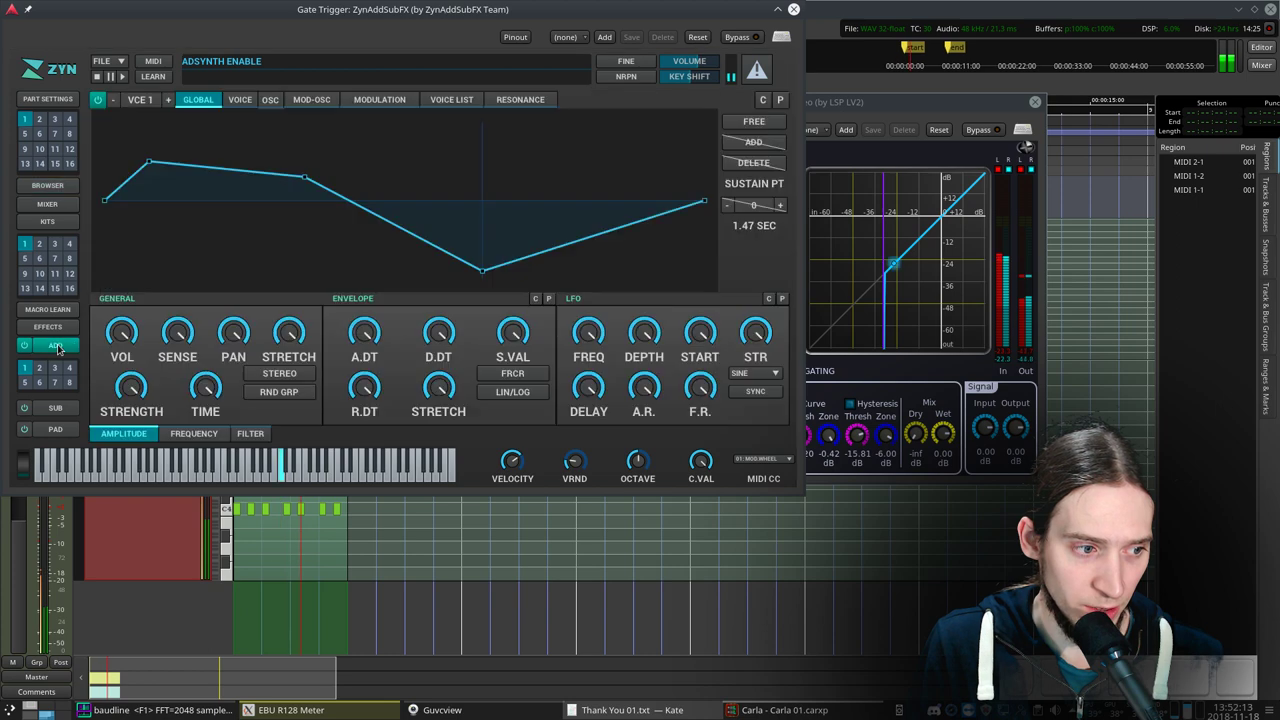
Set the base function of the additive synth's oscillator to Pulse
{"action": "left_click", "coordinate": [271, 101]}
{"action": "left_click", "coordinate": [331, 137]}
{"action": "left_click", "coordinate": [333, 176]}
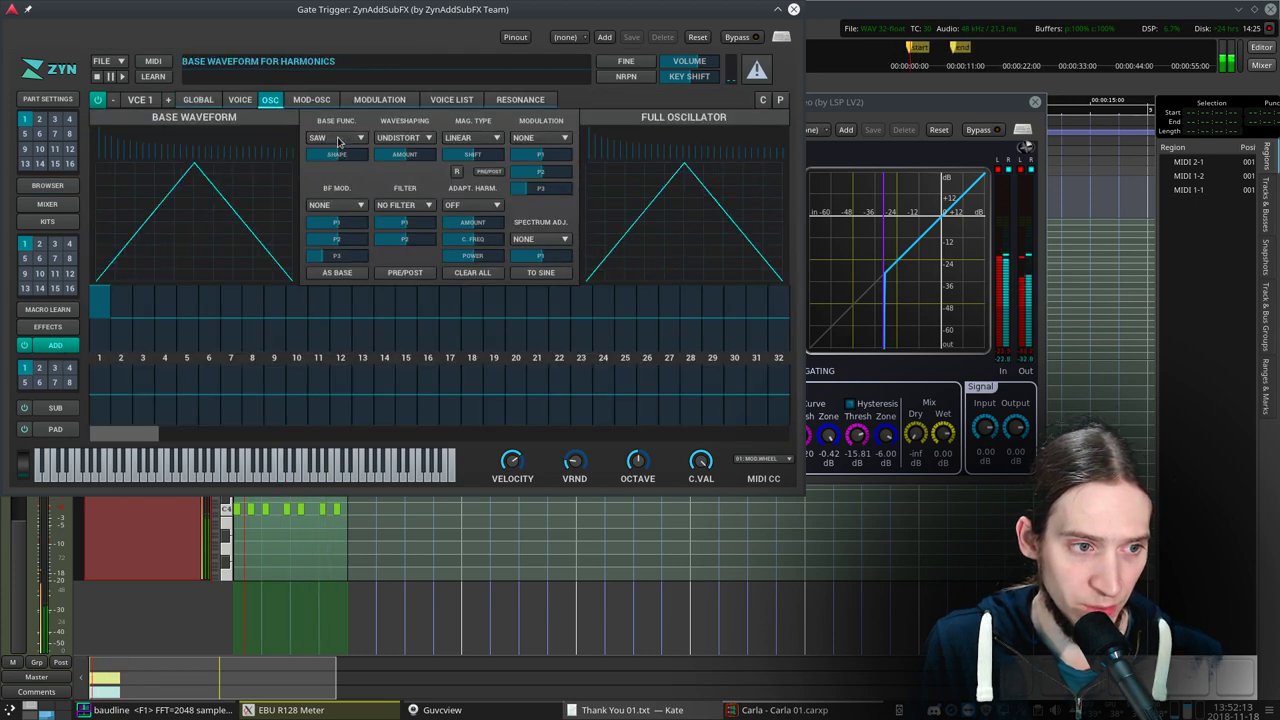
{"action": "left_click", "coordinate": [338, 138]}
{"action": "left_click", "coordinate": [331, 167]}
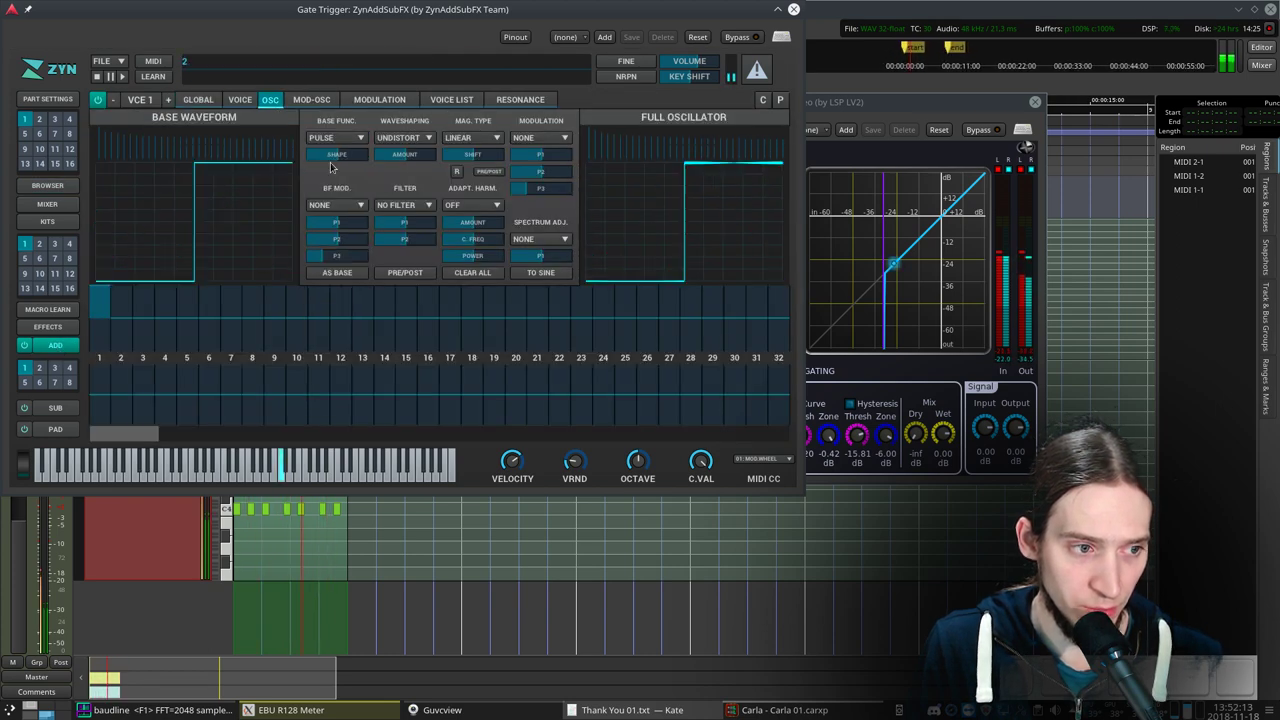
Set the additive synth's global octave offset to 2 and its filter cutoff to 127
{"action": "left_click", "coordinate": [198, 100]}
{"action": "left_click", "coordinate": [193, 433]}
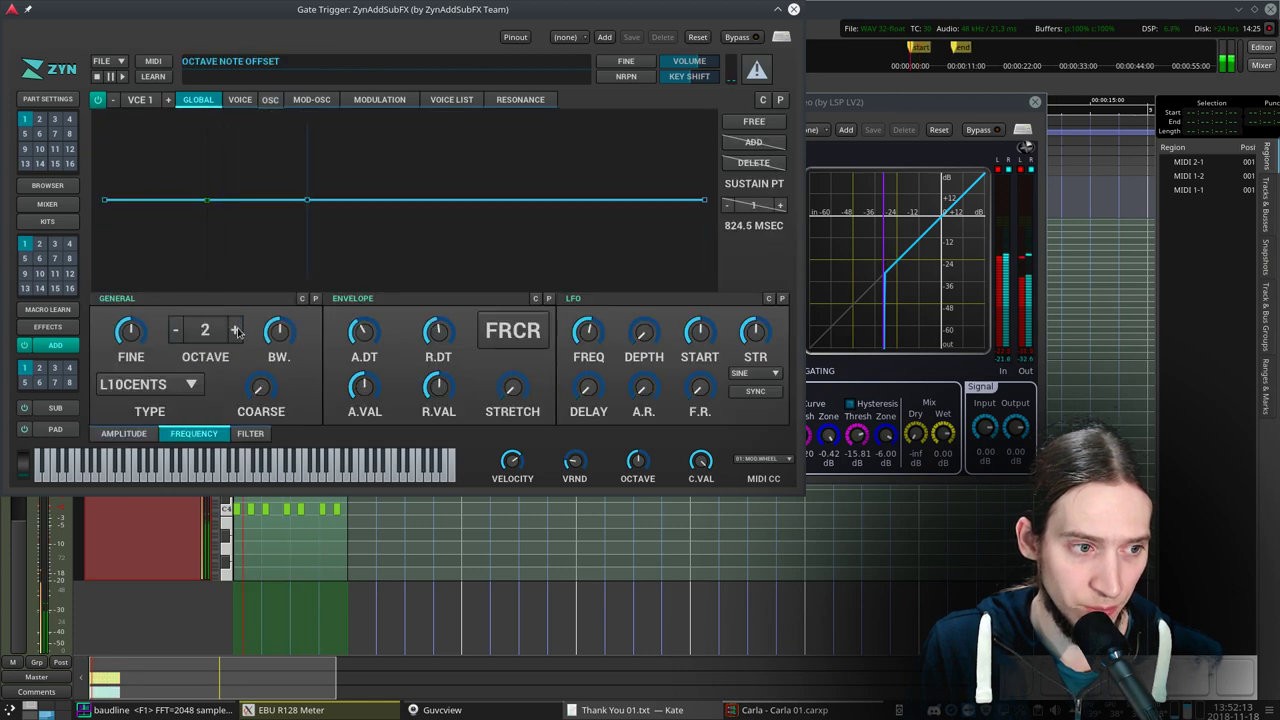
{"action": "left_click", "coordinate": [124, 433]}
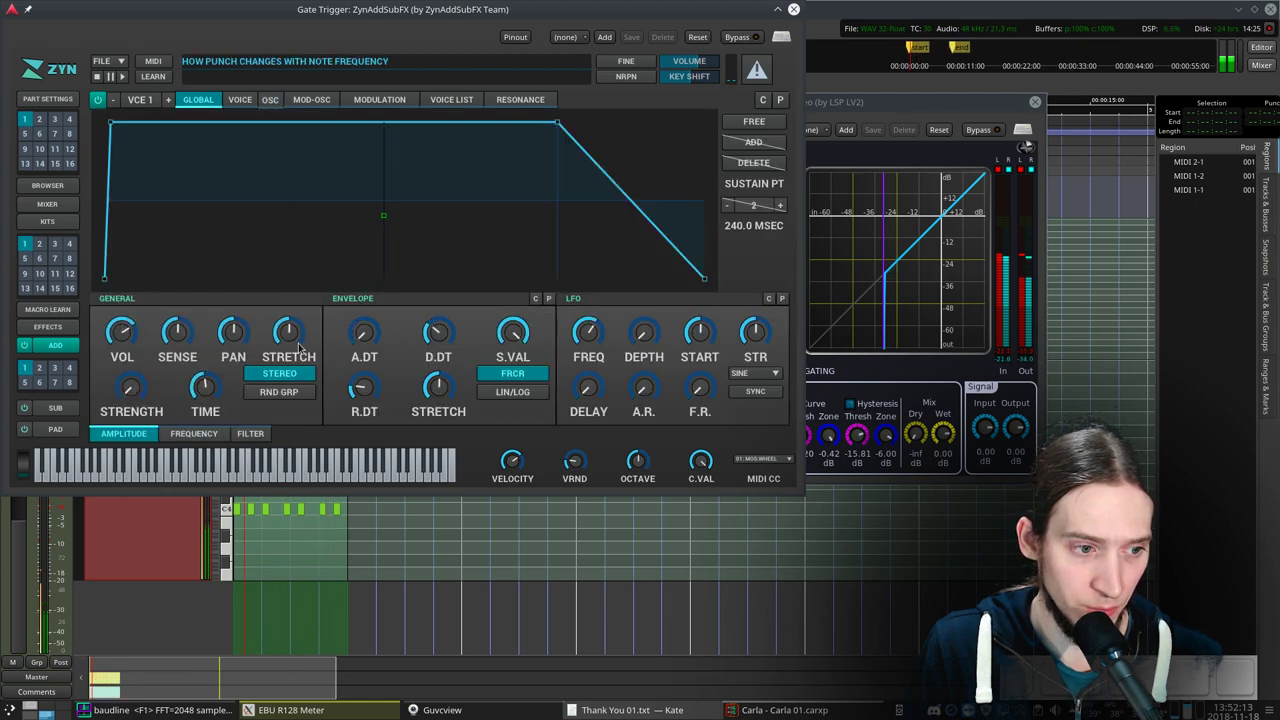
{"action": "left_click", "coordinate": [250, 433]}
{"action": "left_click_drag", "start_coordinate": [117, 343], "coordinate": [240, 284]}
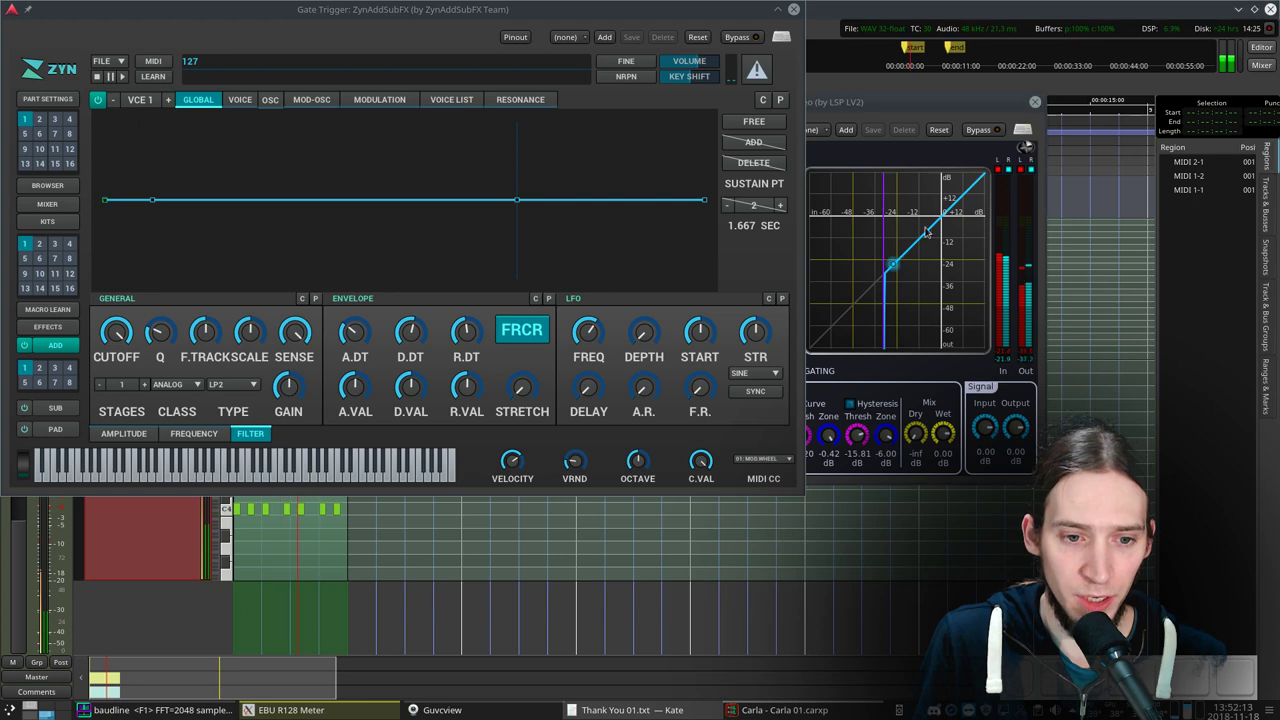
Uncover the sidechain gate window and track headers, and mute the Gate Trigger track instead of soloing it
{"action": "left_click", "coordinate": [853, 103]}
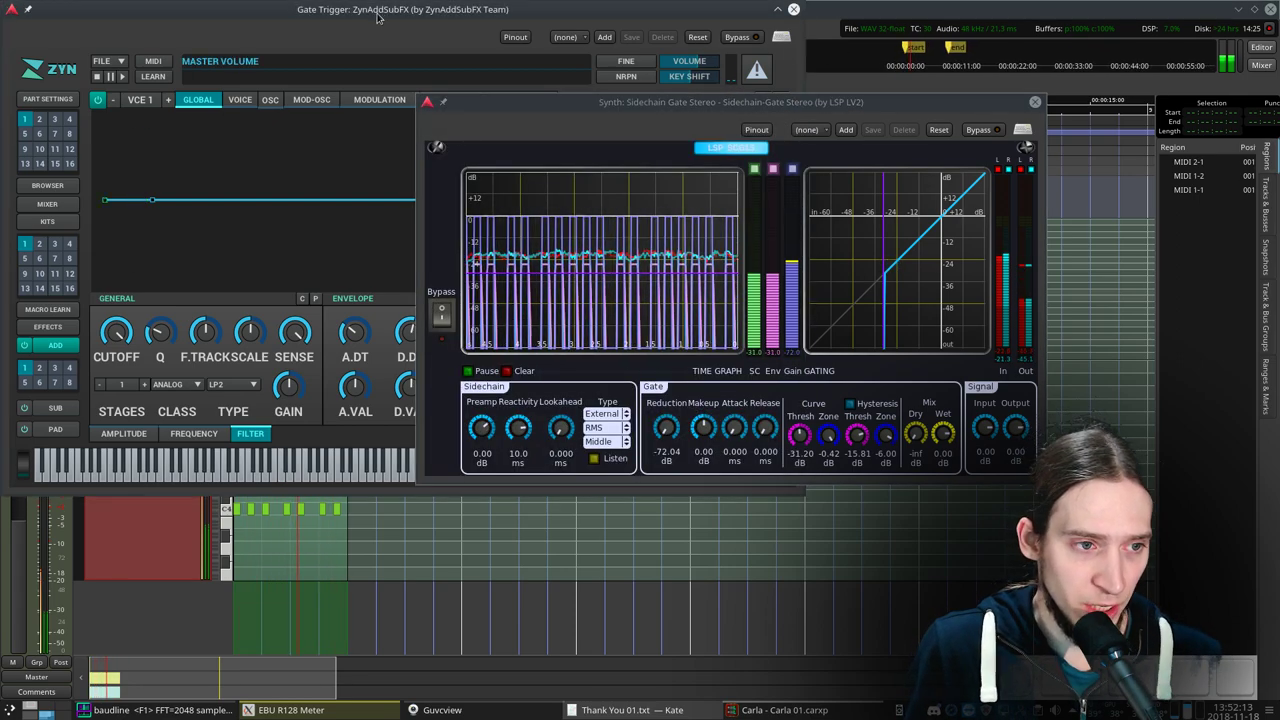
{"action": "left_click_drag", "start_coordinate": [378, 9], "coordinate": [1033, 221]}
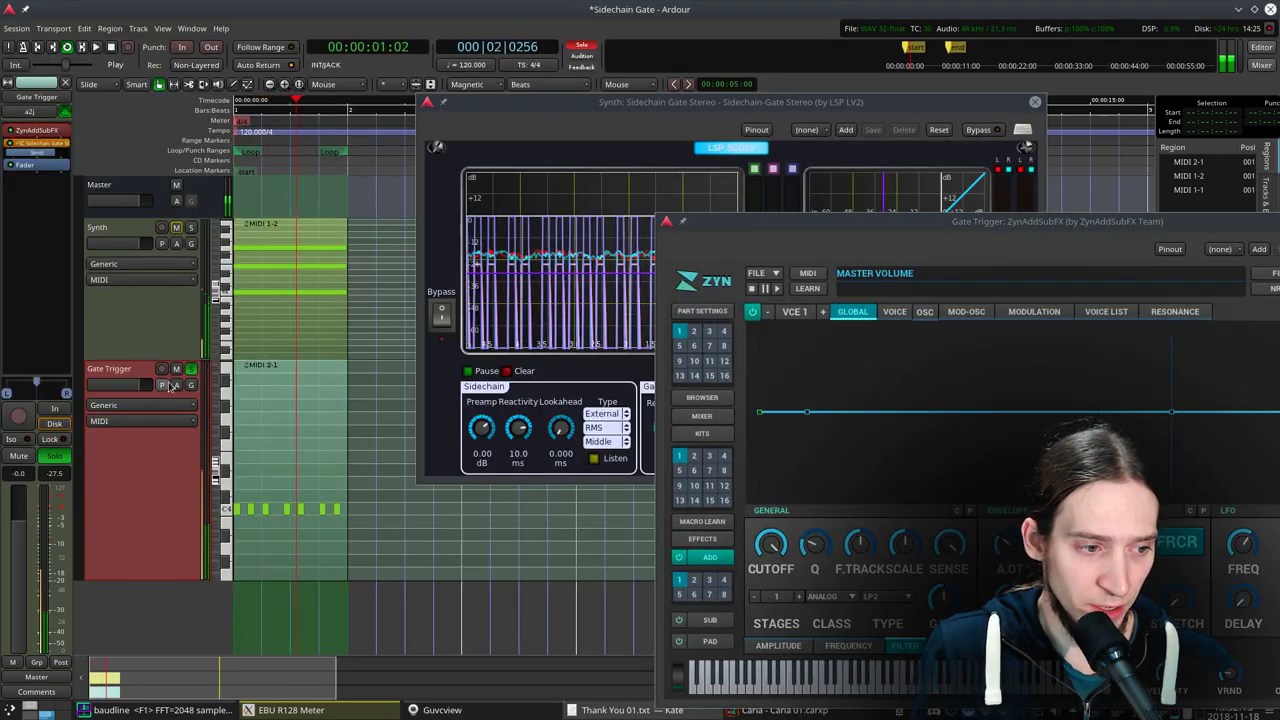
{"action": "left_click", "coordinate": [176, 369]}
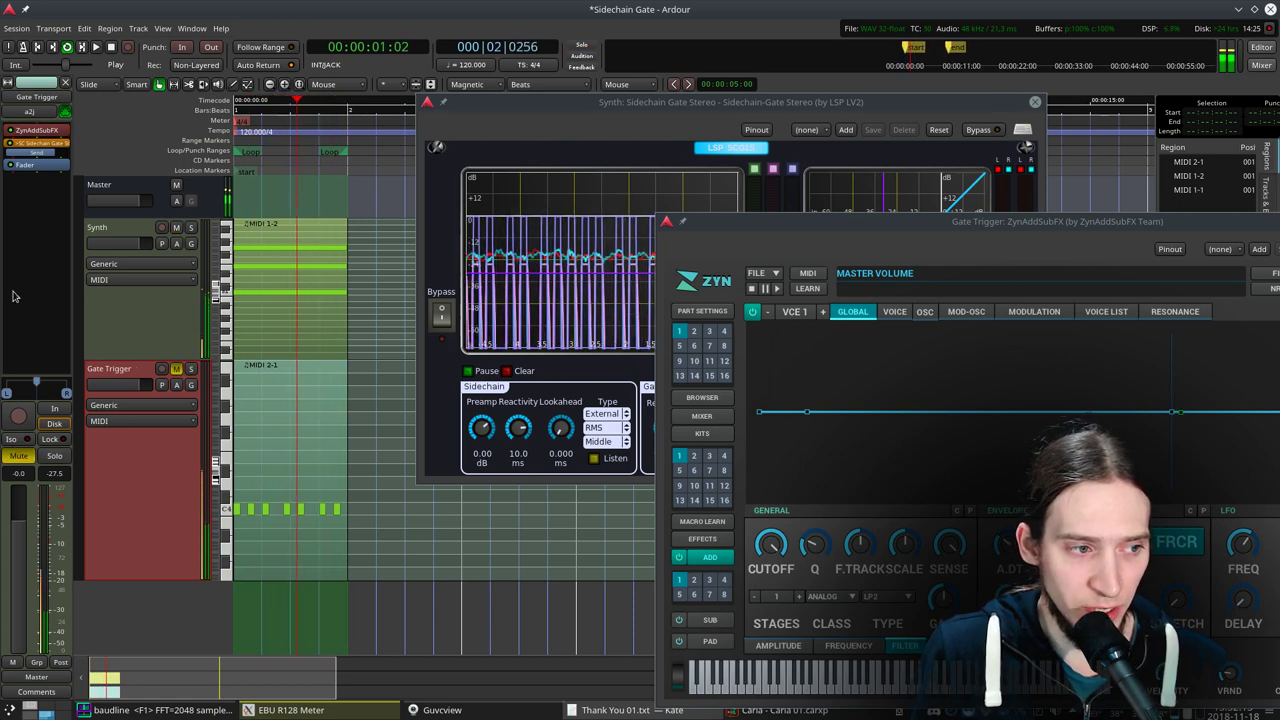
Examine the sidechain send's place before the fader on the Gate Trigger track and the gate insert on the Synth track
{"action": "mouse_move", "coordinate": [38, 166]}
{"action": "left_mouse_down"}
{"action": "mouse_move", "coordinate": [44, 177]}
{"action": "mouse_move", "coordinate": [40, 167]}
{"action": "left_mouse_up"}
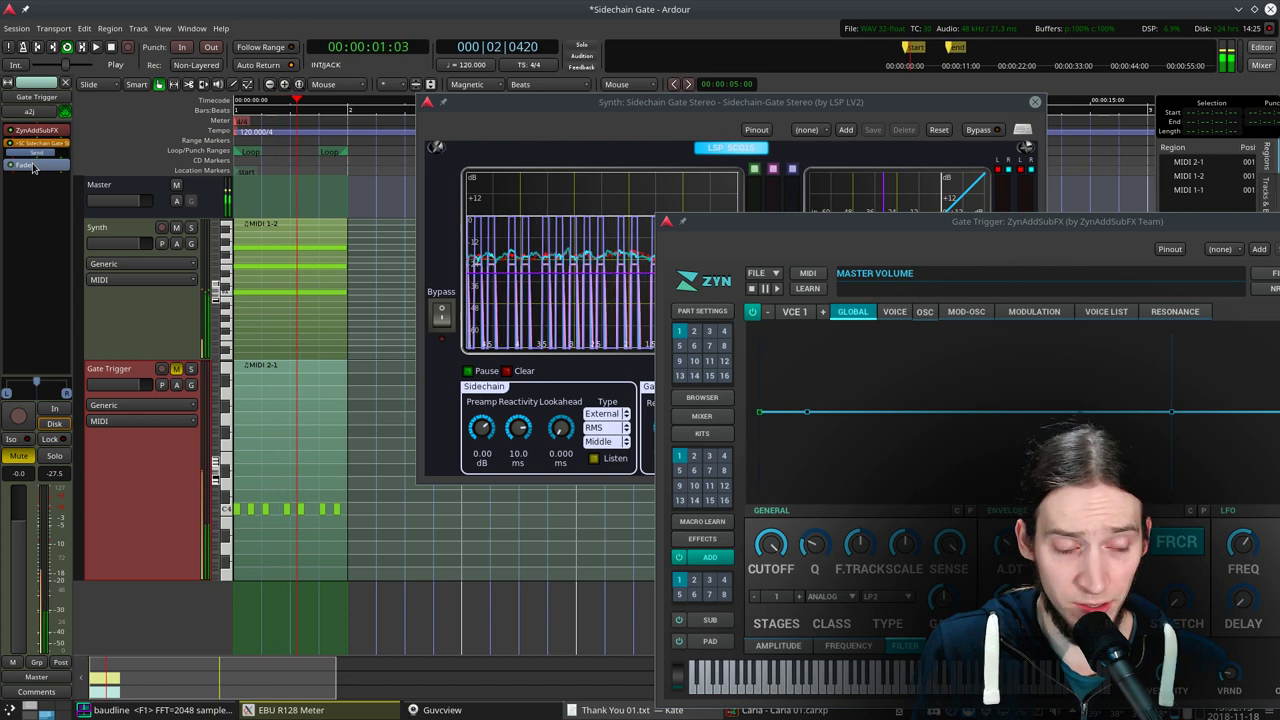
{"action": "right_click", "coordinate": [39, 149]}
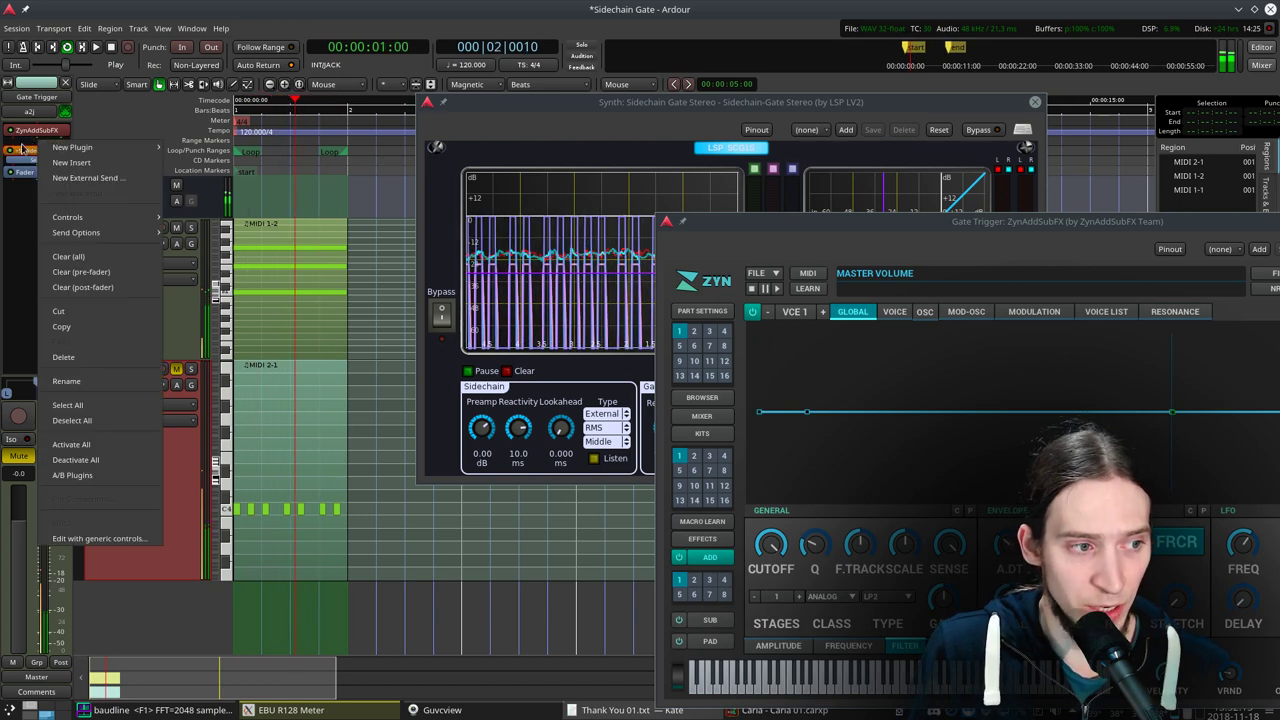
{"action": "left_click", "coordinate": [36, 149]}
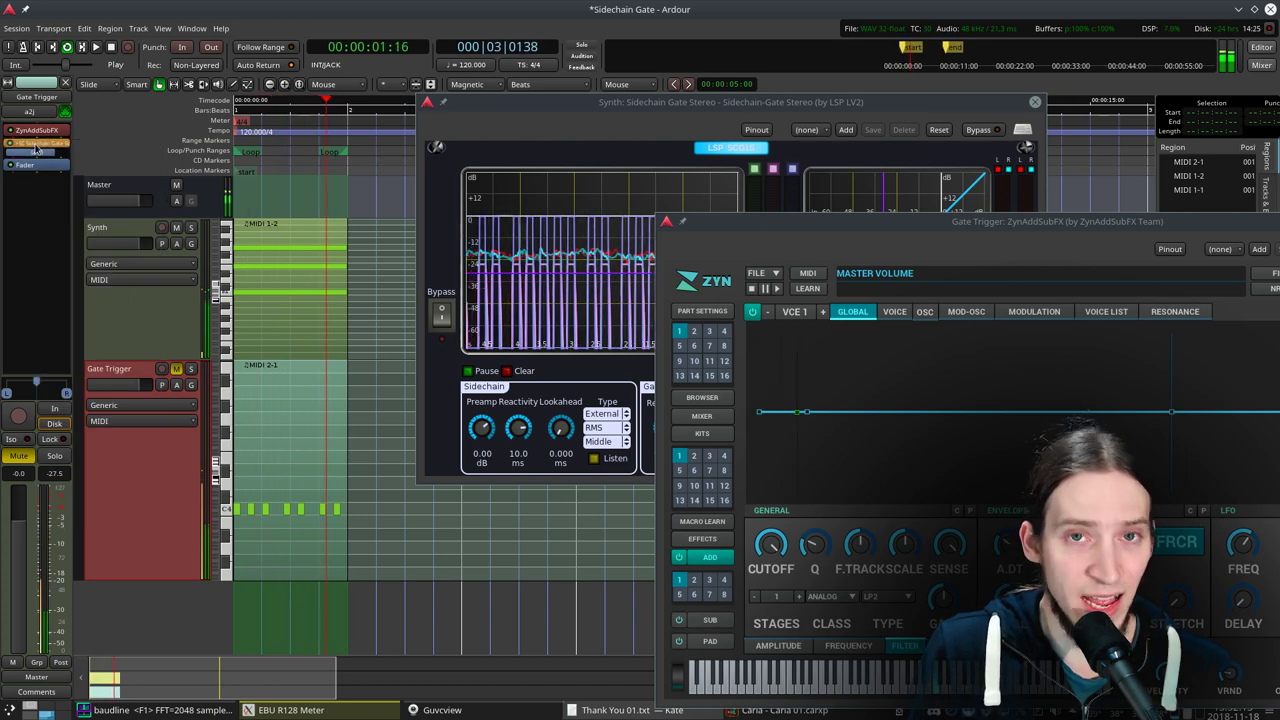
{"action": "left_click", "coordinate": [114, 305]}
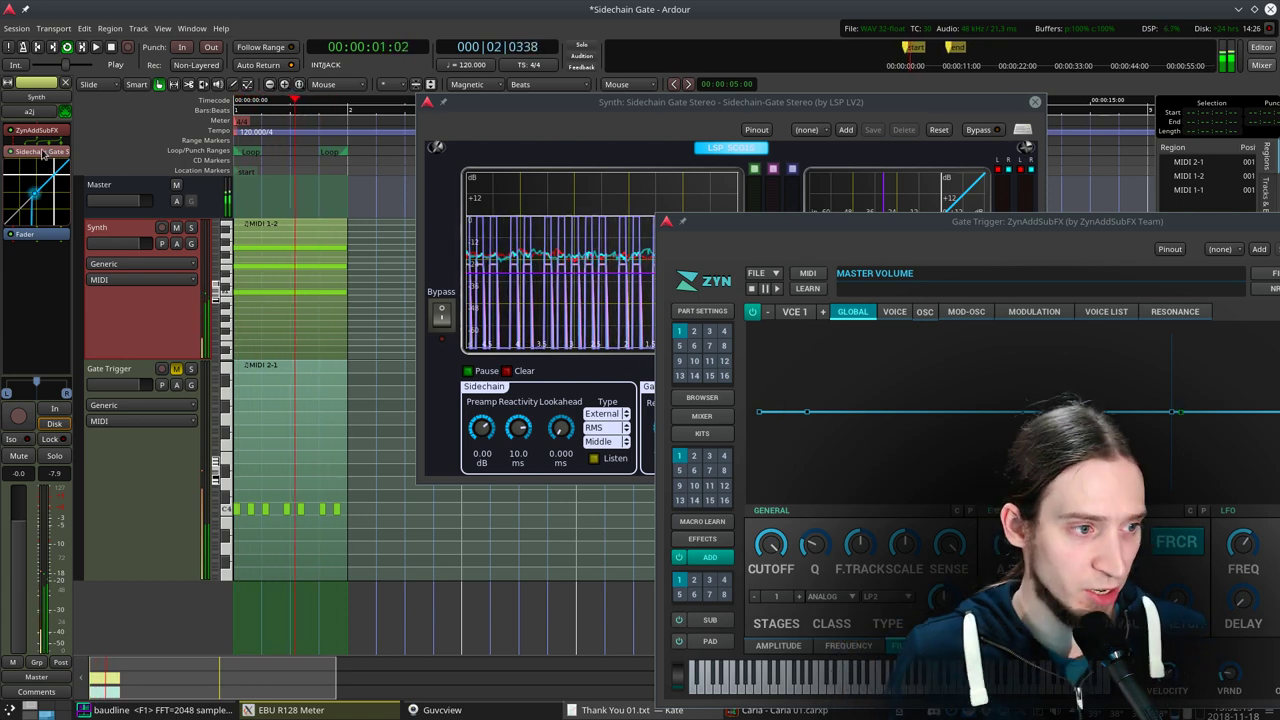
{"action": "left_click", "coordinate": [140, 392]}
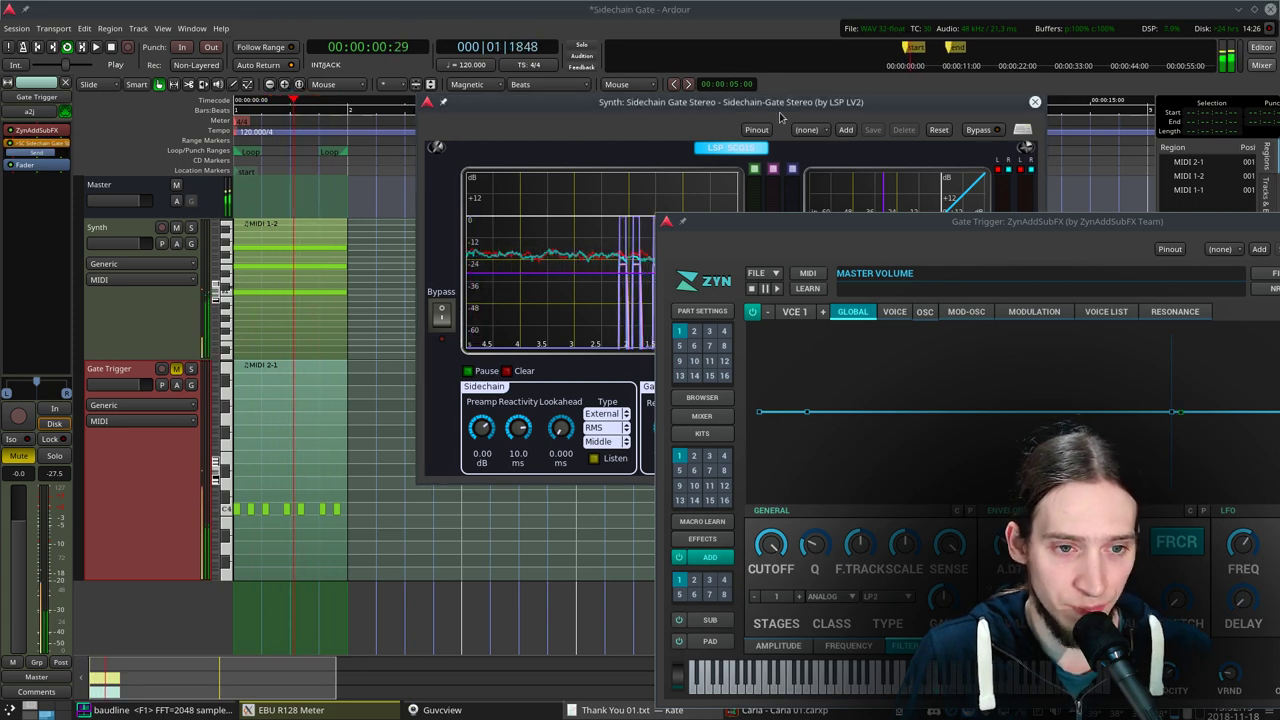
Rearrange the gate and synth windows so the Gate Trigger notes stay uncovered, and stop the playback
{"action": "left_click_drag", "start_coordinate": [793, 106], "coordinate": [523, 118]}
{"action": "left_click_drag", "start_coordinate": [935, 218], "coordinate": [783, 165]}
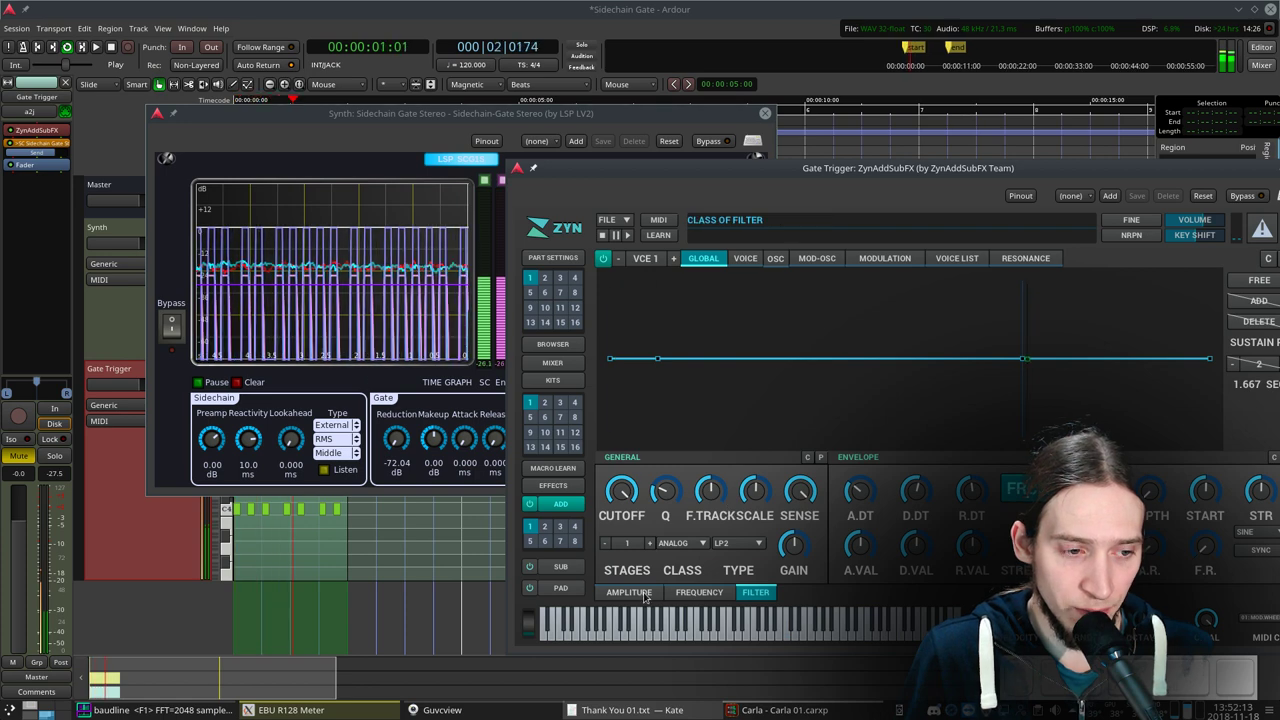
{"action": "left_click_drag", "start_coordinate": [362, 113], "coordinate": [1122, 231]}
{"action": "key", "text": "space"}
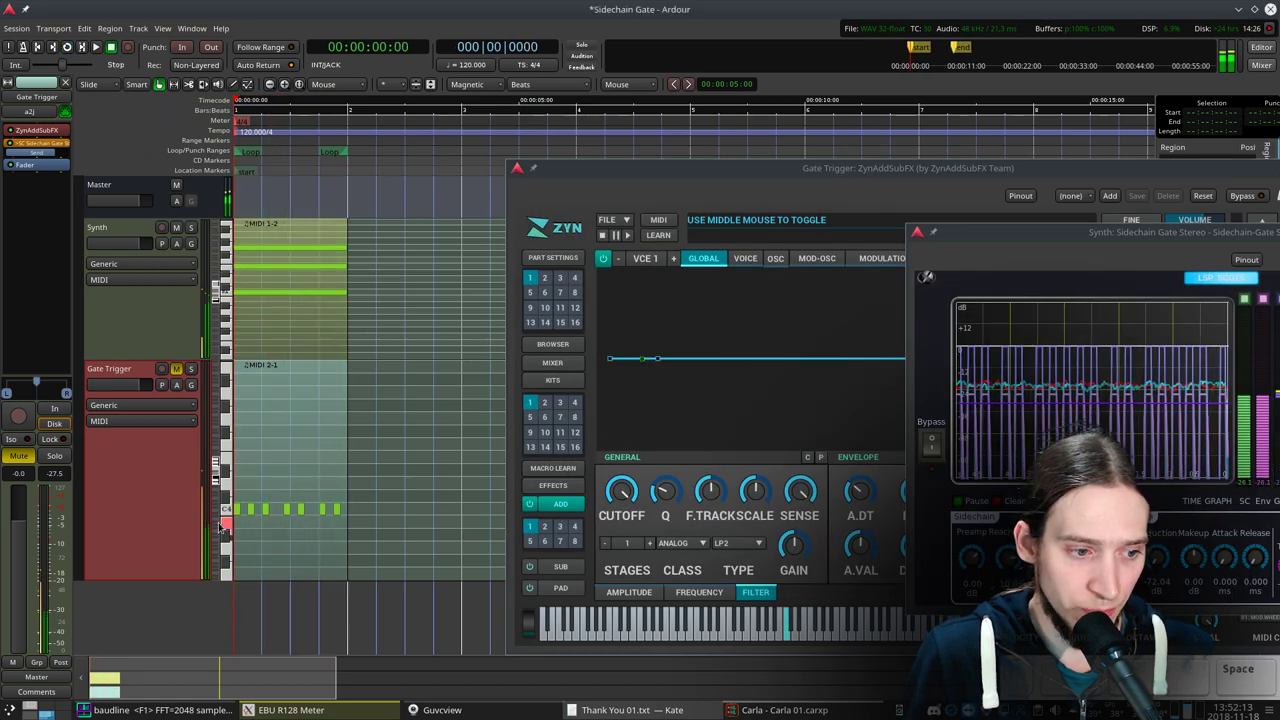
Replace the short C4 notes in the Gate Trigger region with two notes about 1.5 beats long, starting on beats one and three
{"action": "scroll", "coordinate": [258, 541], "scroll_direction": "up", "scroll_amount": 3}
{"action": "scroll", "coordinate": [286, 532], "scroll_direction": "down", "scroll_amount": 2}
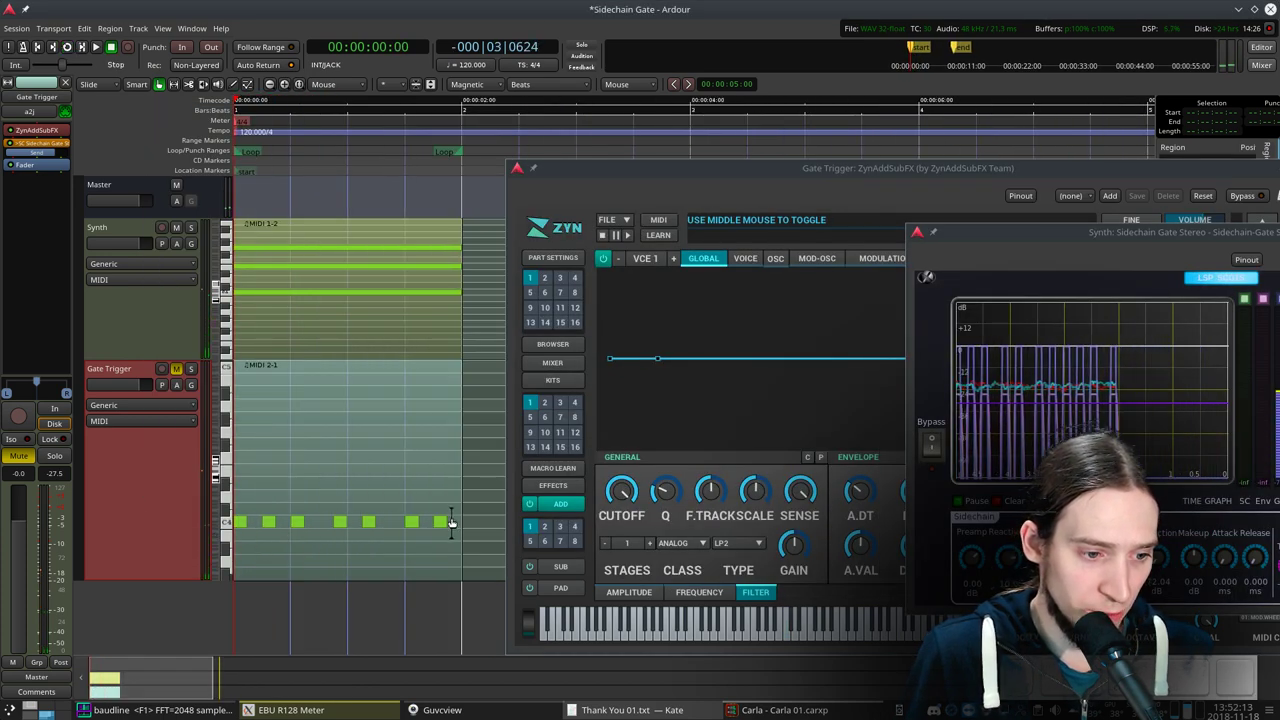
{"action": "key", "text": "e"}
{"action": "mouse_move", "coordinate": [456, 498]}
{"action": "left_mouse_down"}
{"action": "mouse_move", "coordinate": [250, 560]}
{"action": "mouse_move", "coordinate": [250, 522]}
{"action": "mouse_move", "coordinate": [322, 521]}
{"action": "left_mouse_up"}
{"action": "key", "text": "Delete"}
{"action": "left_click", "coordinate": [352, 520]}
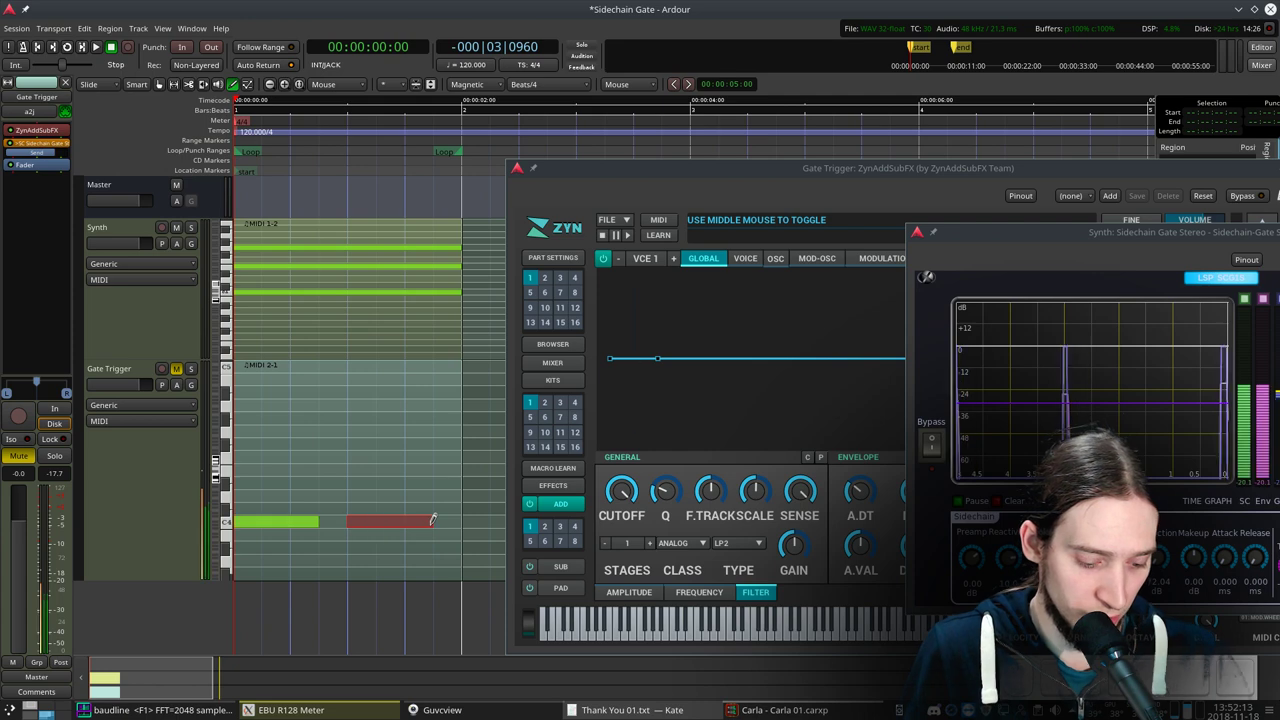
Solo the Gate Trigger track, start loop playback and bring its ZynAddSubFX window to the front
{"action": "left_click", "coordinate": [190, 369]}
{"action": "key", "text": "space"}
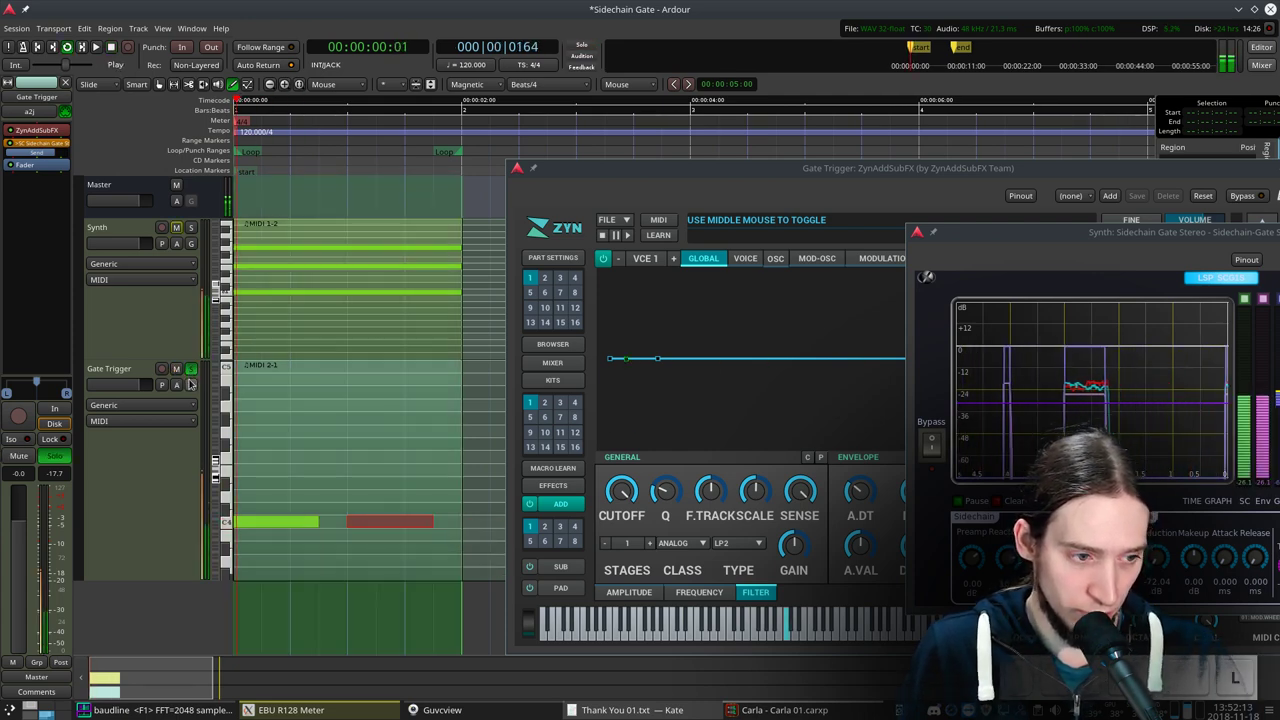
{"action": "left_click", "coordinate": [878, 169]}
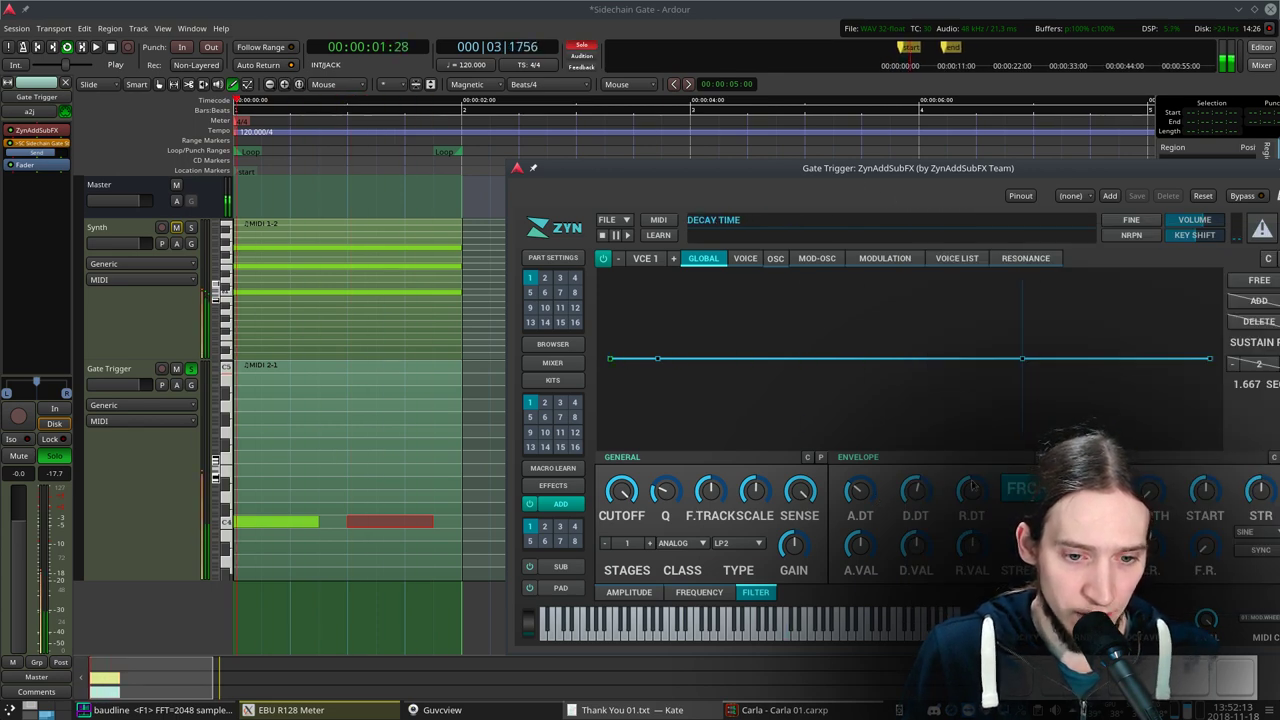
Set the additive synth's amplitude envelope to zero attack time, a decay time of 59 and a sustain value of 0
{"action": "left_click", "coordinate": [654, 593]}
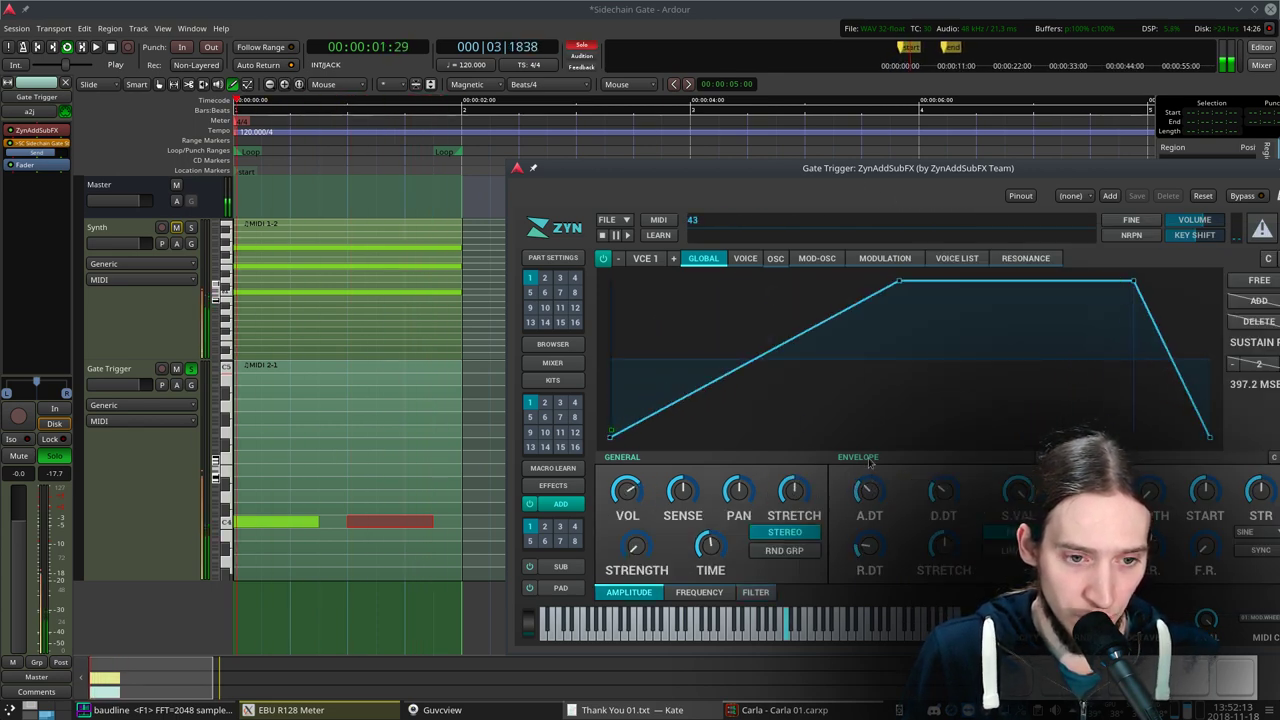
{"action": "left_click_drag", "start_coordinate": [873, 494], "coordinate": [890, 565]}
{"action": "left_click_drag", "start_coordinate": [1018, 491], "coordinate": [1012, 615]}
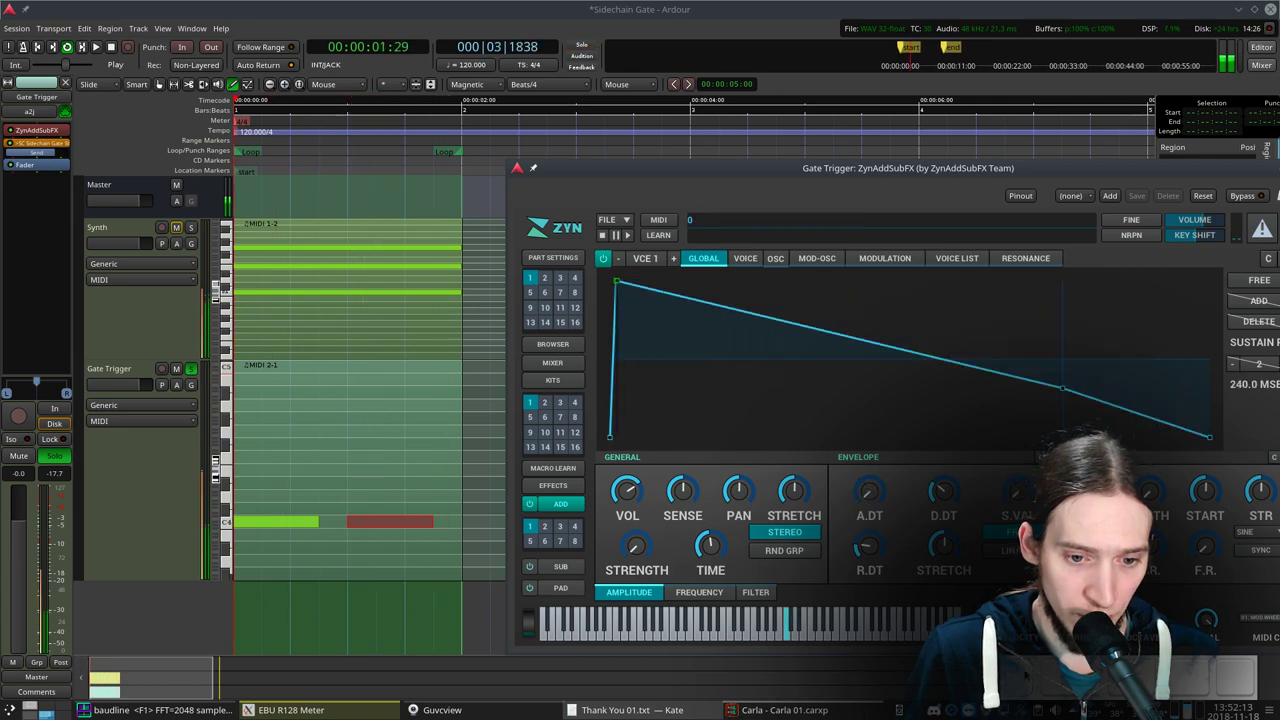
{"action": "left_click_drag", "start_coordinate": [953, 490], "coordinate": [951, 470]}
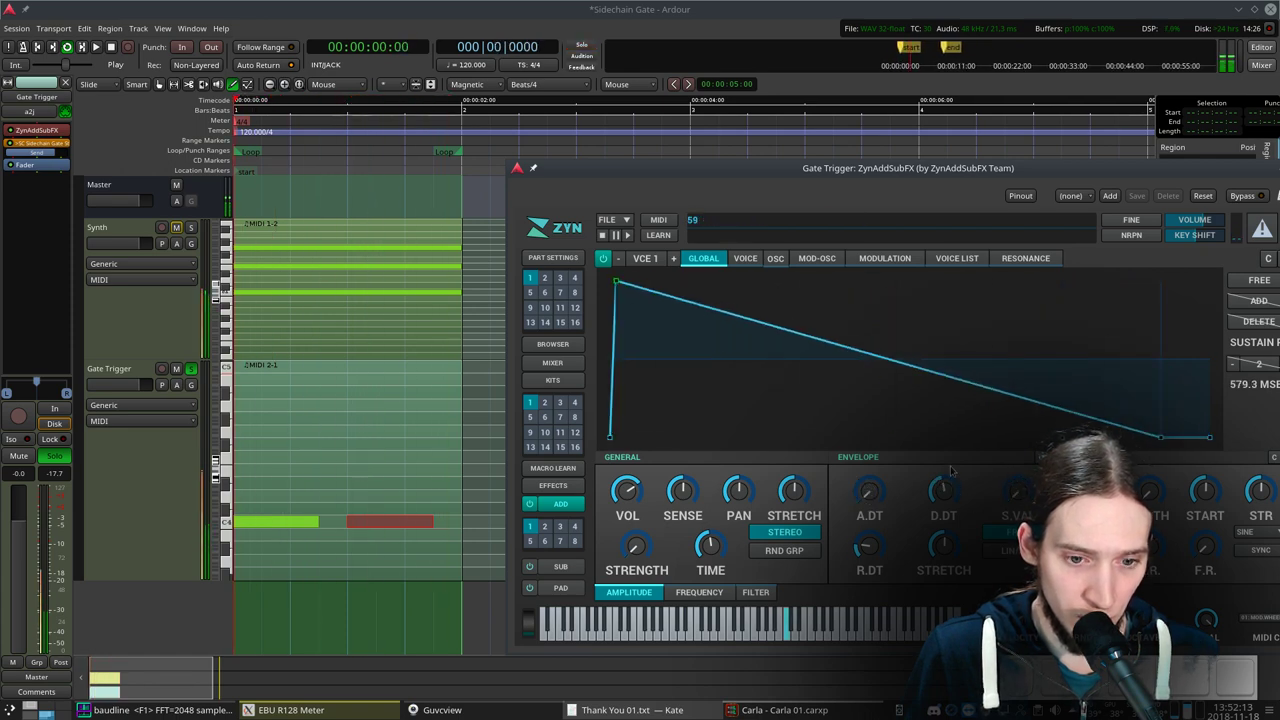
Restart playback and reposition the synth and gate windows to watch the decaying trigger on the gate's time graph
{"action": "key", "text": "space"}
{"action": "left_click_drag", "start_coordinate": [989, 176], "coordinate": [889, 150]}
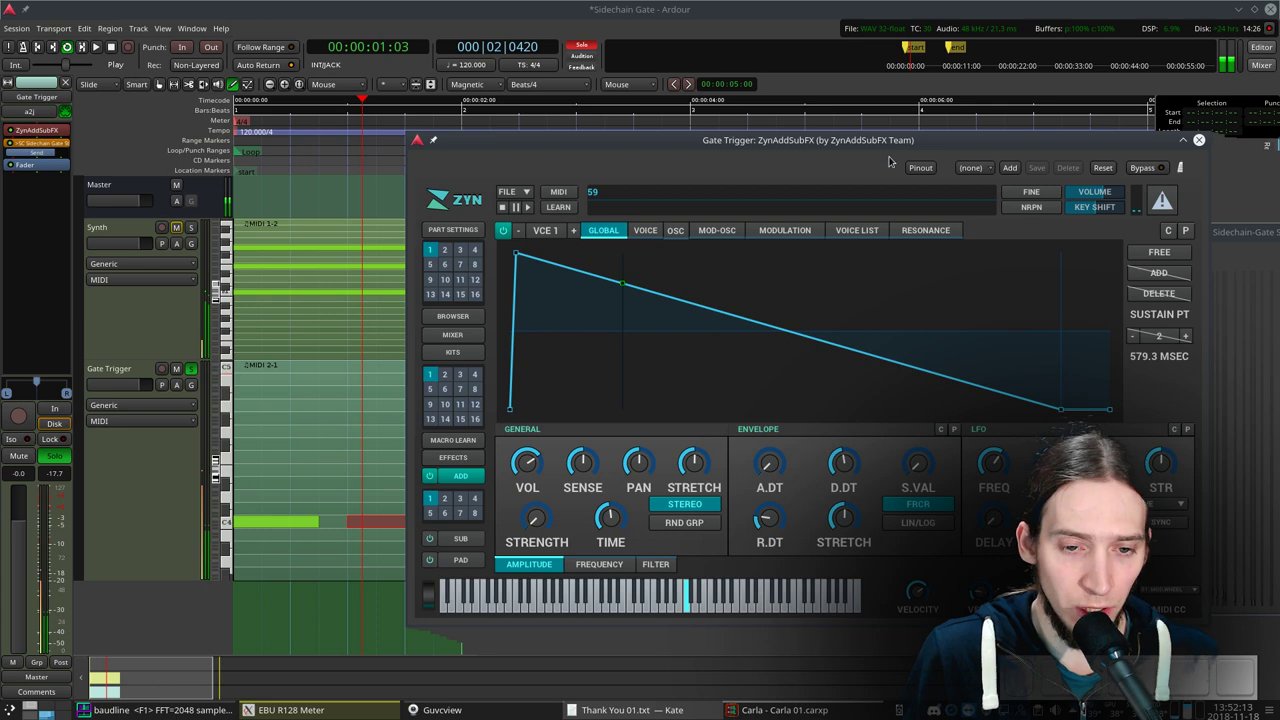
{"action": "left_click_drag", "start_coordinate": [1148, 144], "coordinate": [987, 155]}
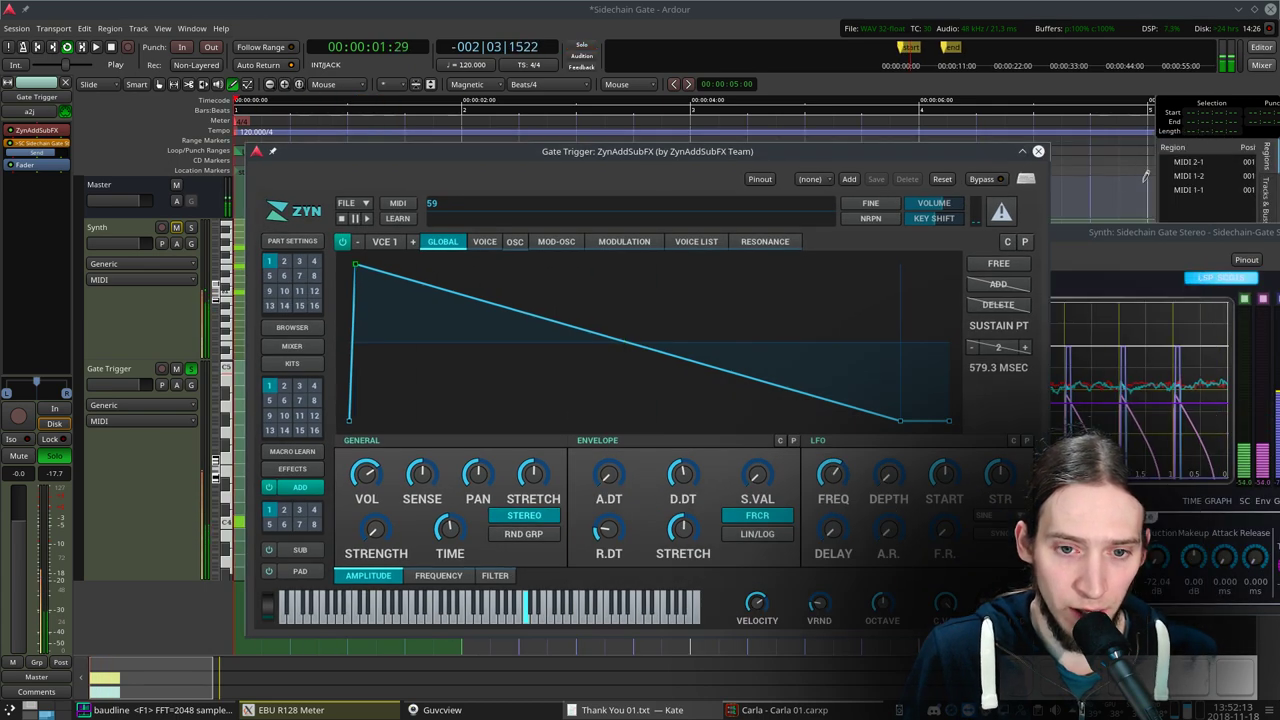
{"action": "left_click_drag", "start_coordinate": [1132, 238], "coordinate": [891, 208]}
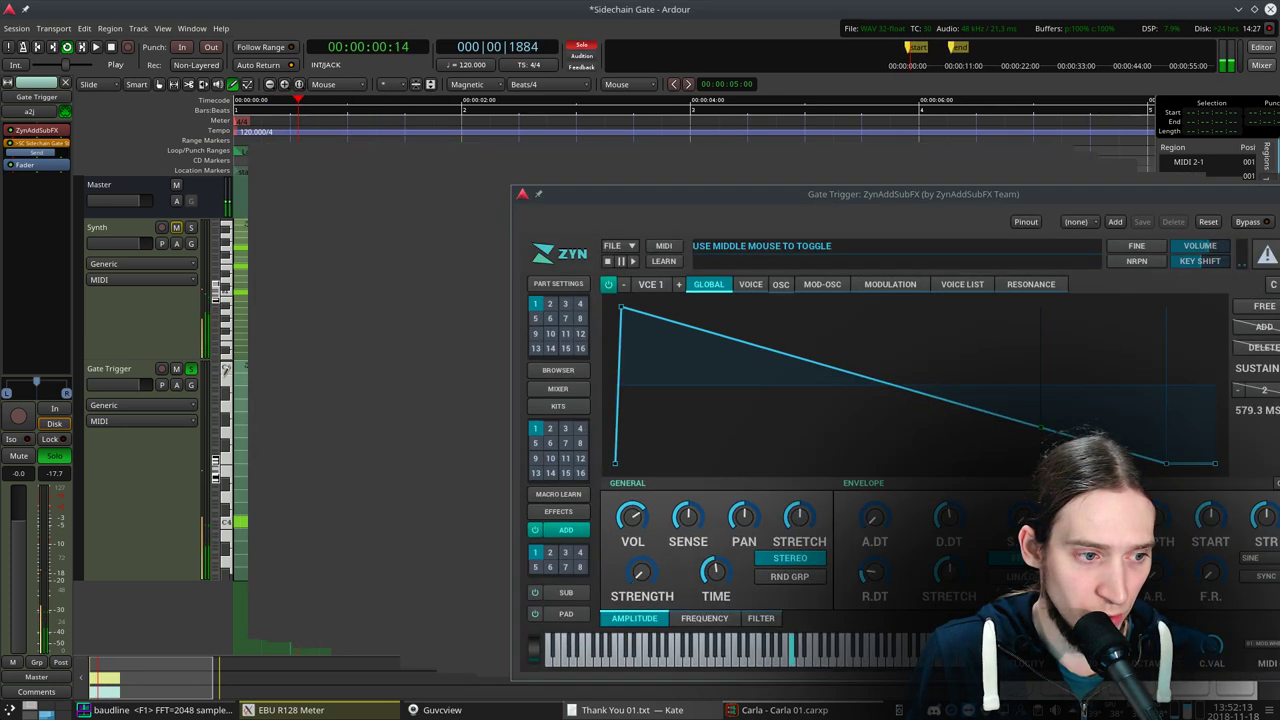
Take the Gate Trigger track out of solo and mute it again
{"action": "left_click", "coordinate": [191, 369]}
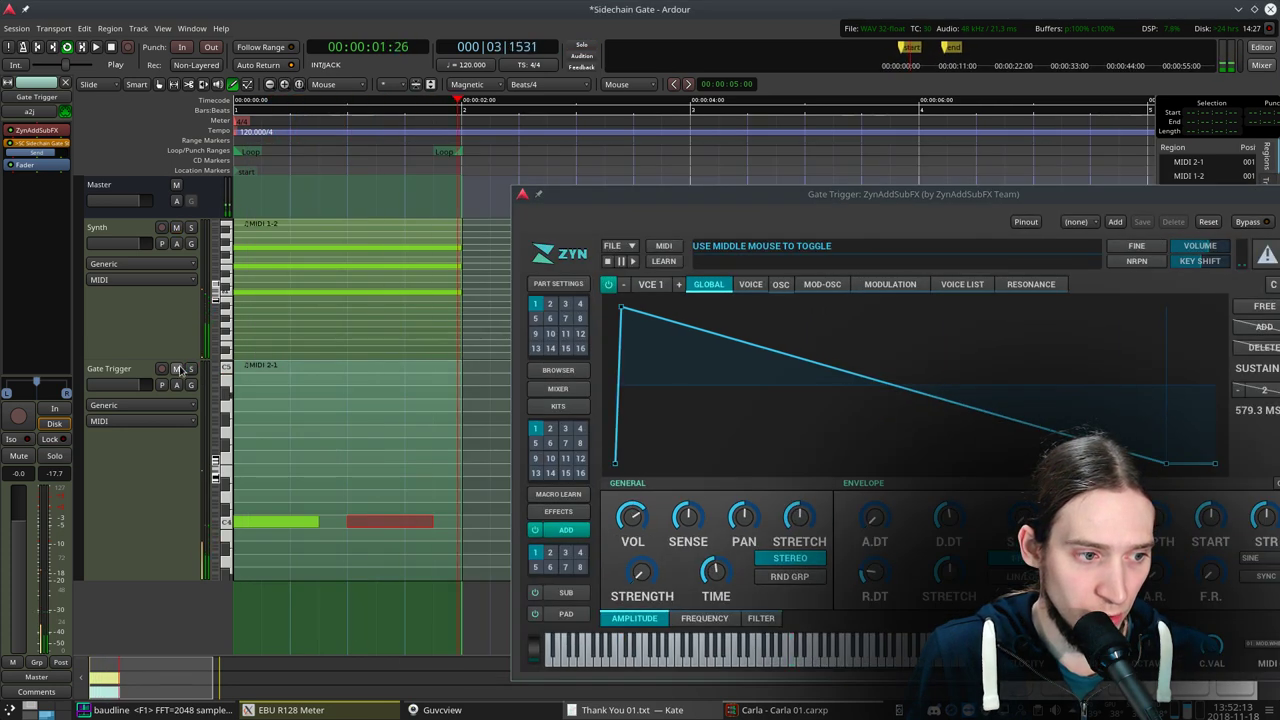
{"action": "left_click", "coordinate": [176, 369]}
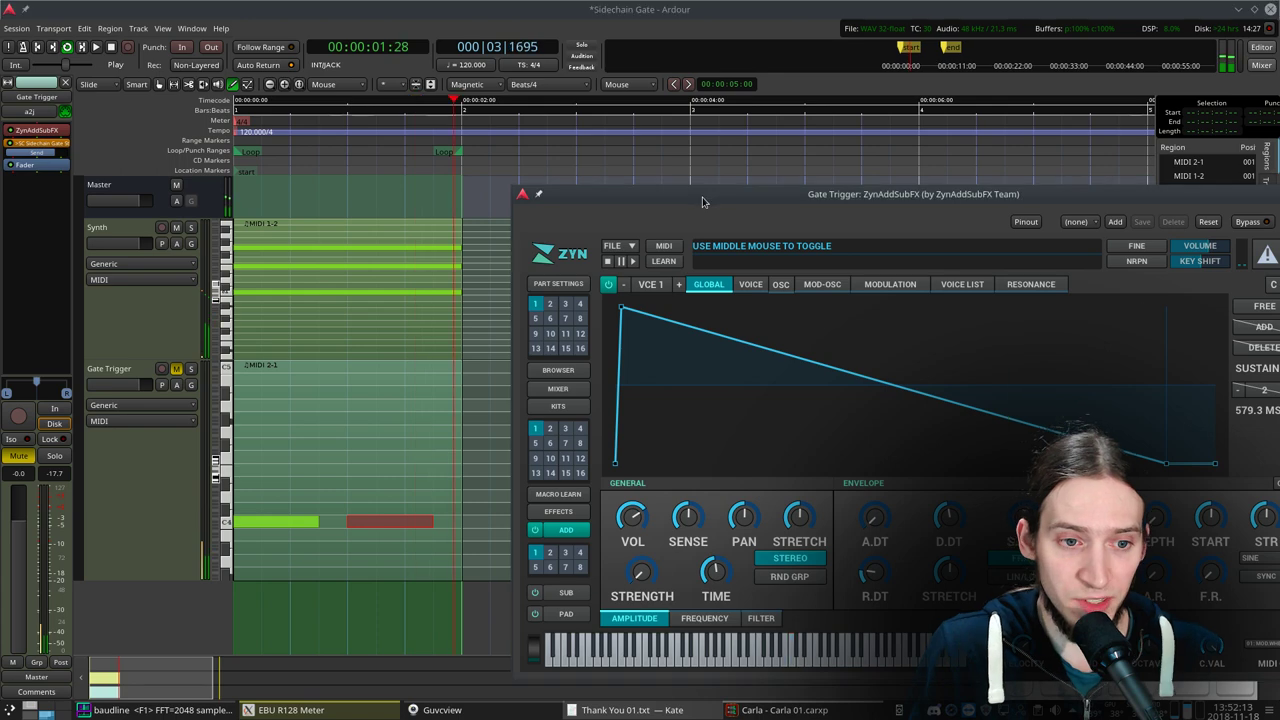
Review the Gate Trigger synth's amplitude envelope and LFO controls, and the processors on the Synth track
{"action": "left_click_drag", "start_coordinate": [697, 201], "coordinate": [459, 134]}
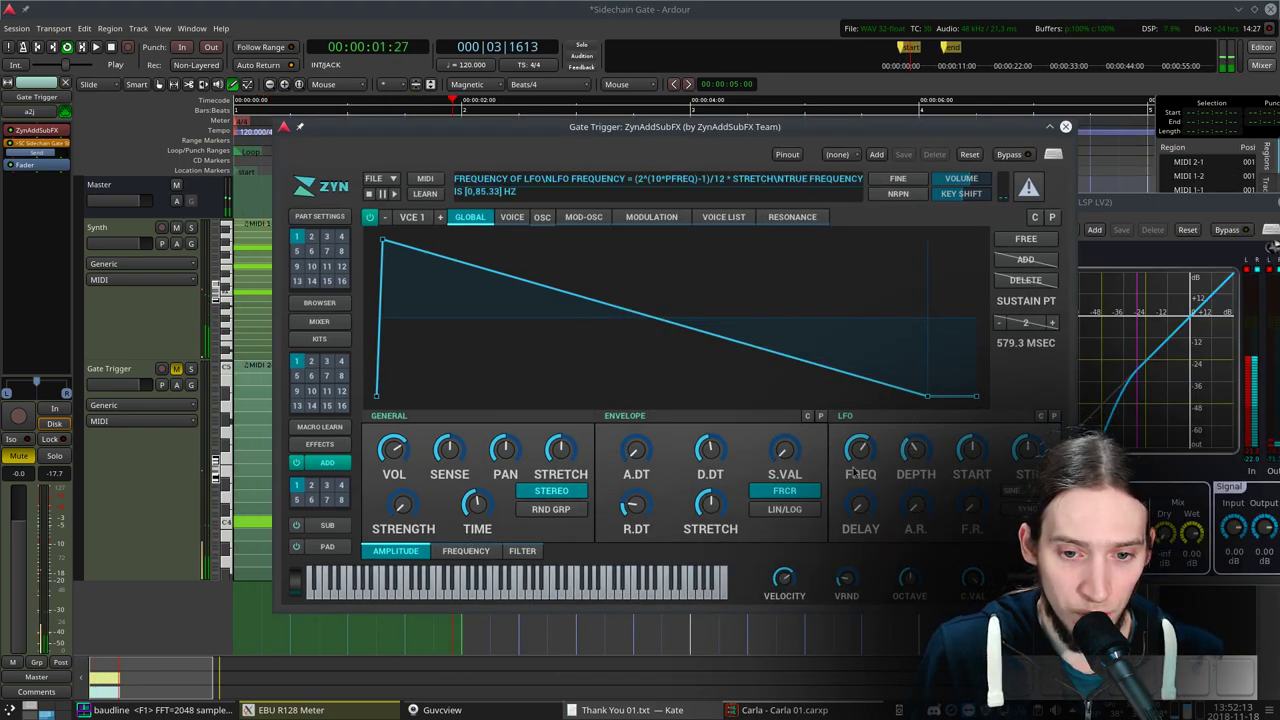
{"action": "left_click", "coordinate": [858, 453]}
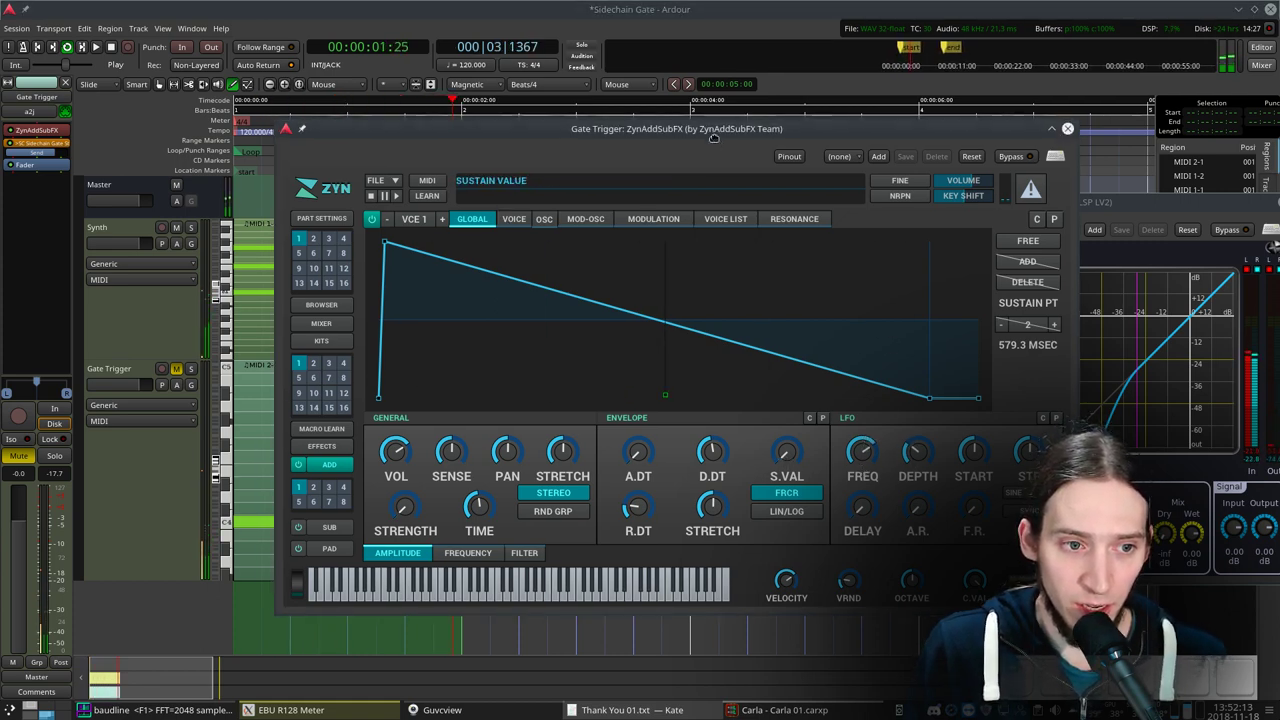
{"action": "left_click_drag", "start_coordinate": [695, 129], "coordinate": [779, 325]}
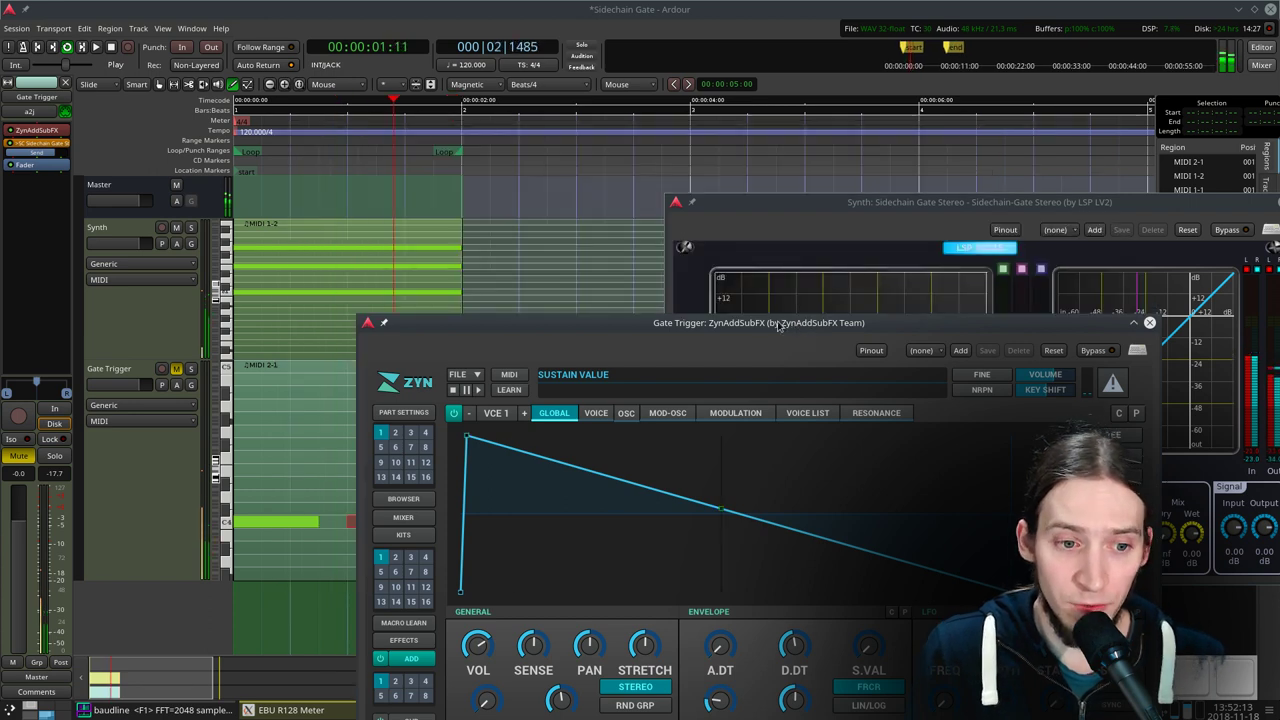
{"action": "left_click", "coordinate": [101, 327]}
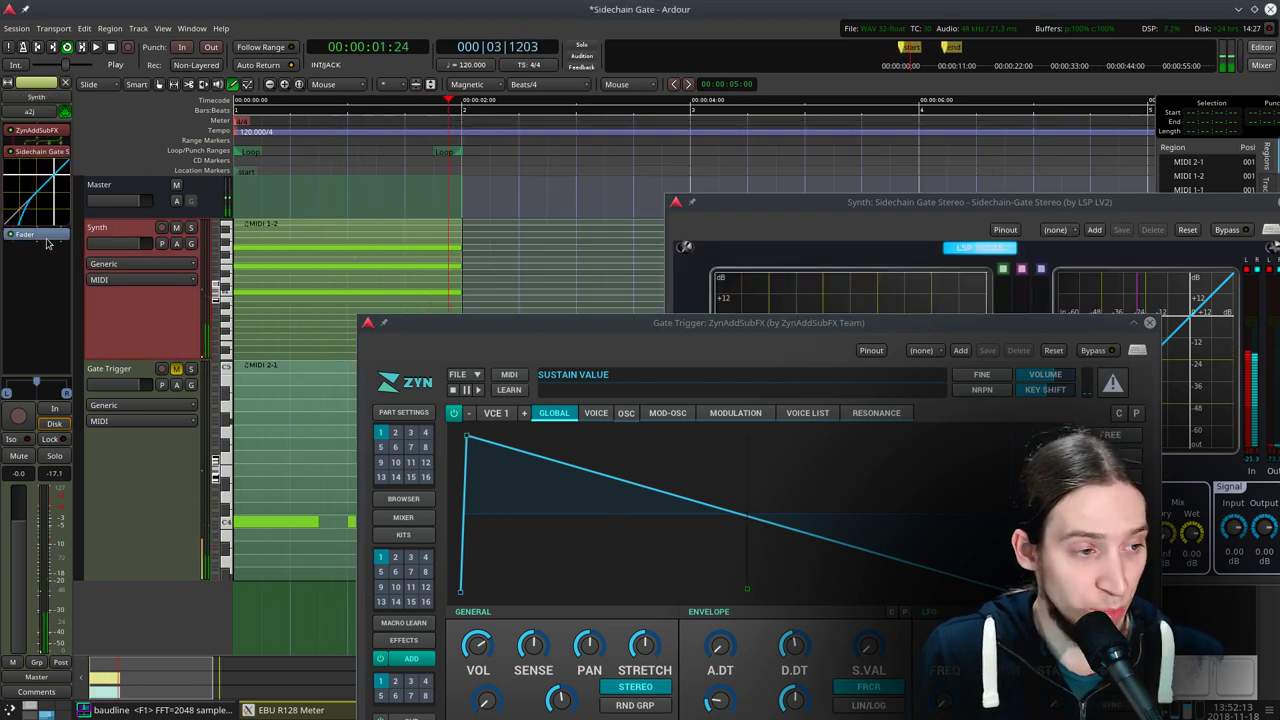
{"action": "left_click_drag", "start_coordinate": [960, 326], "coordinate": [899, 191]}
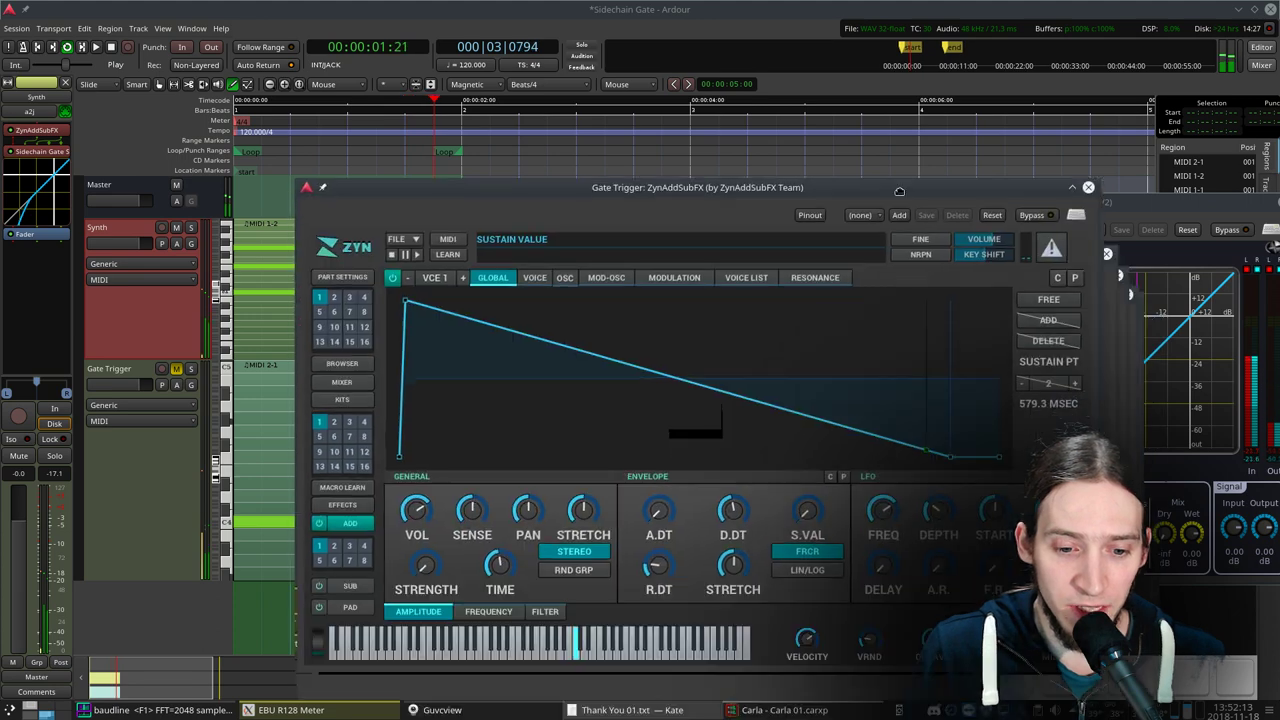
Close the ZynAddSubFX and sidechain gate windows and stop the playback
{"action": "left_click", "coordinate": [1090, 189]}
{"action": "left_click_drag", "start_coordinate": [1038, 203], "coordinate": [712, 200]}
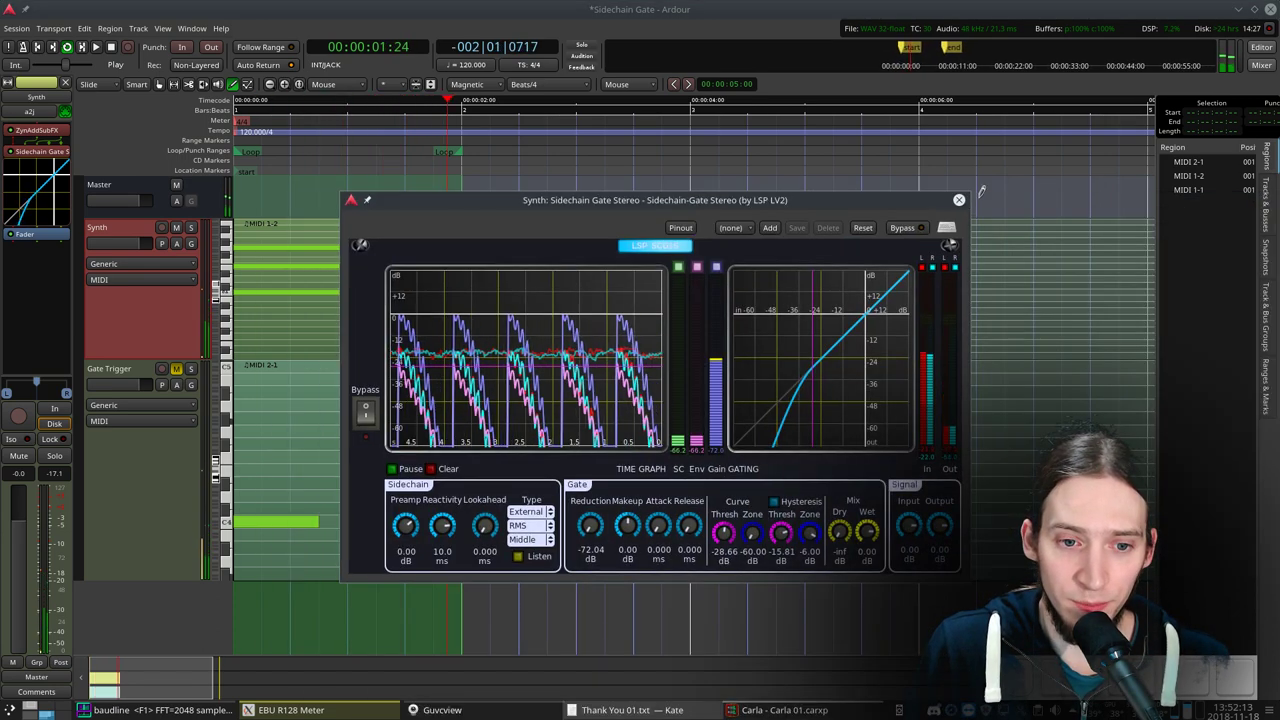
{"action": "left_click", "coordinate": [960, 200]}
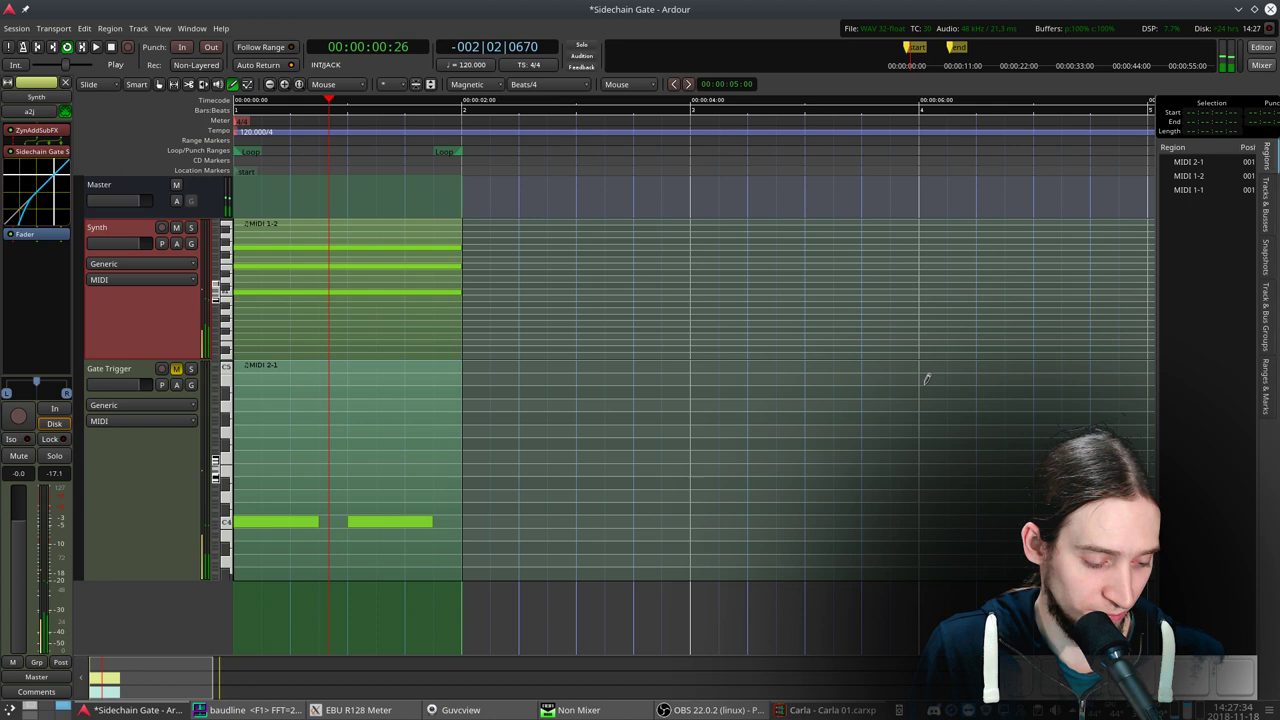
{"action": "key", "text": "space"}
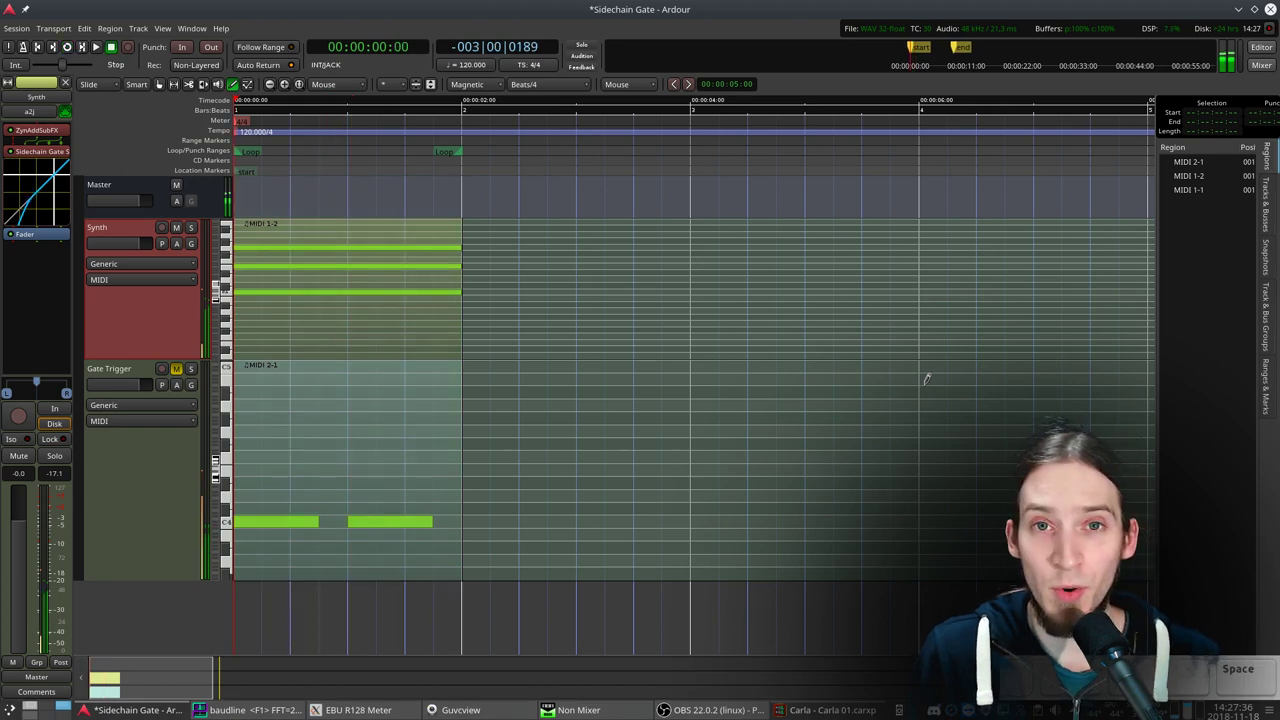